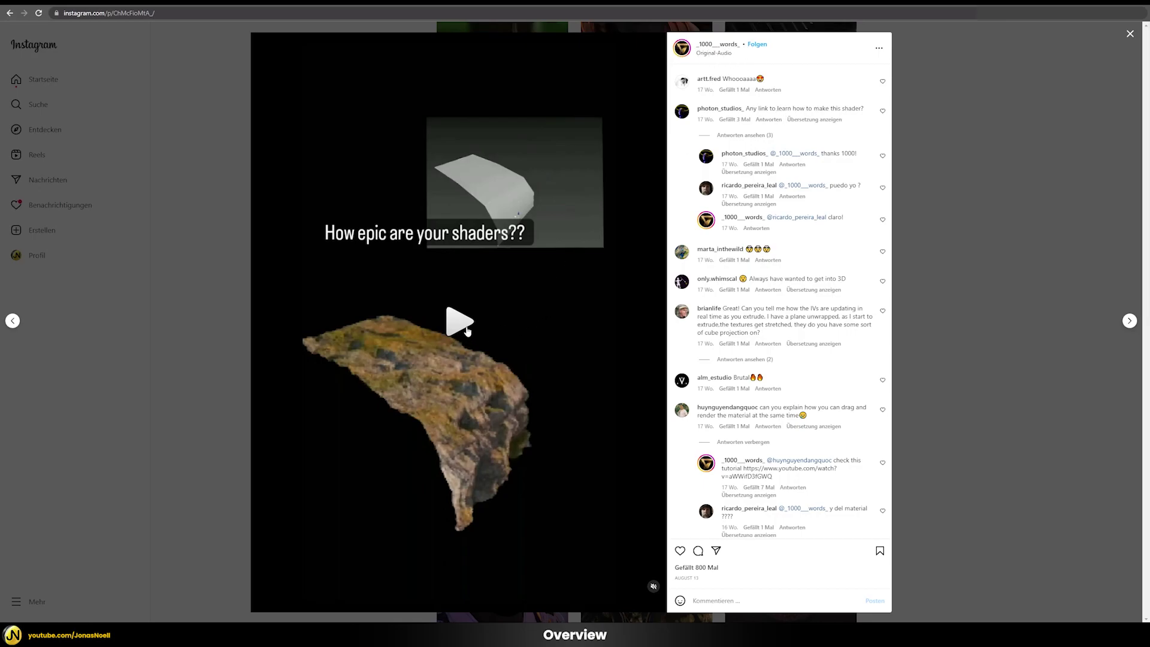
Play the shader reference video in the Instagram post
{"action": "left_click", "coordinate": [519, 327]}
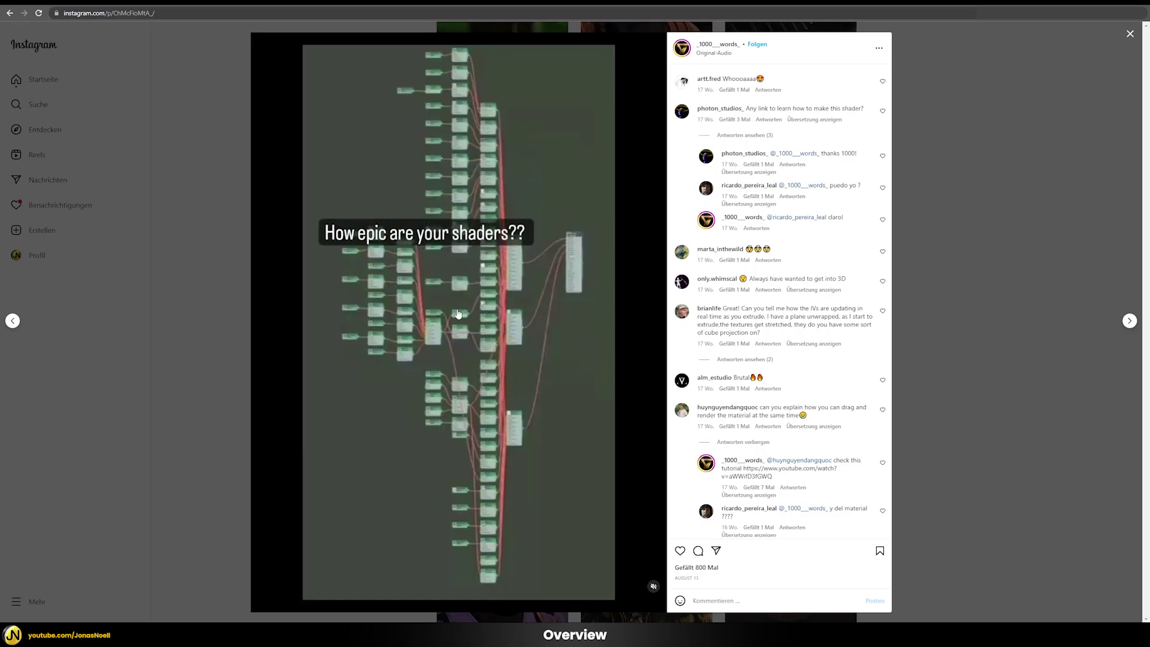
{"action": "left_click", "coordinate": [438, 363]}
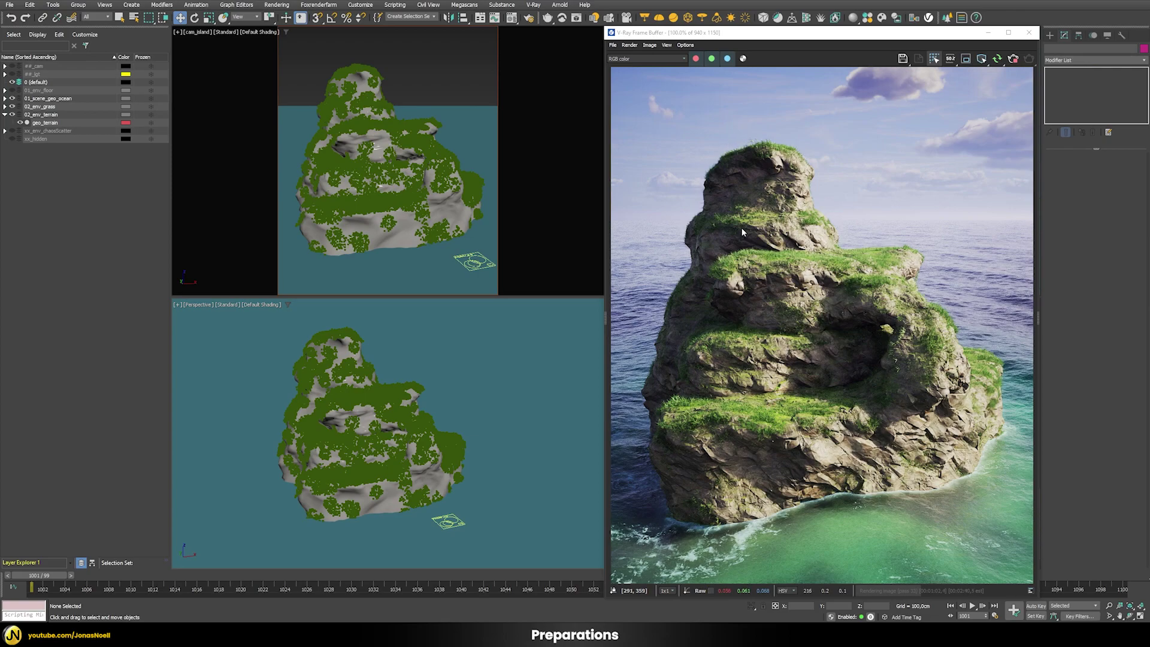
Switch to 3ds Max, hide the 02_env_grass layer and activate the selection tool
{"action": "left_click", "coordinate": [12, 107]}
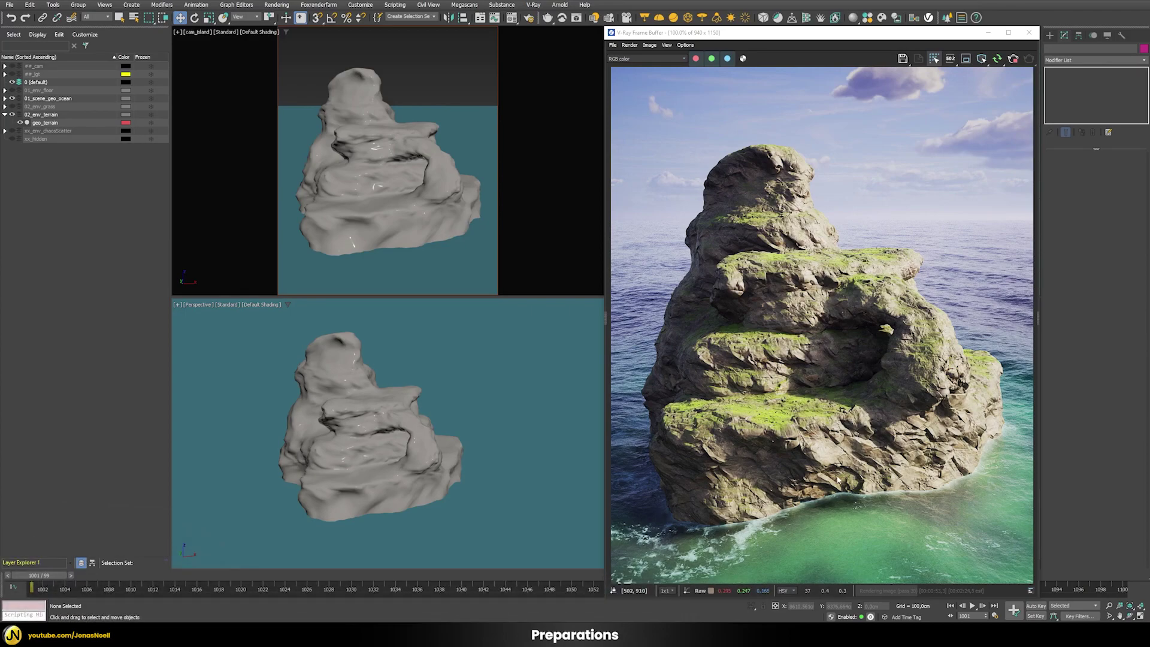
{"action": "key", "text": "q"}
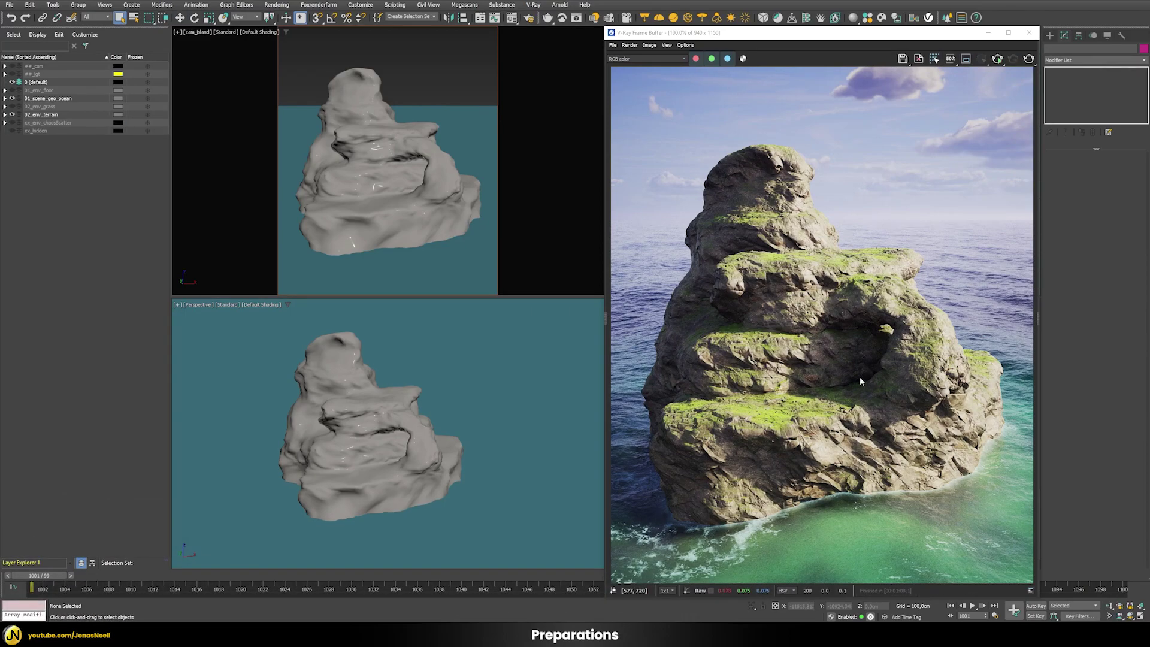
Select geo_terrain and examine its modifier stack from Editable Poly up to VRayDisplacementMod, with edged faces shown in the camera view
{"action": "left_click", "coordinate": [390, 173]}
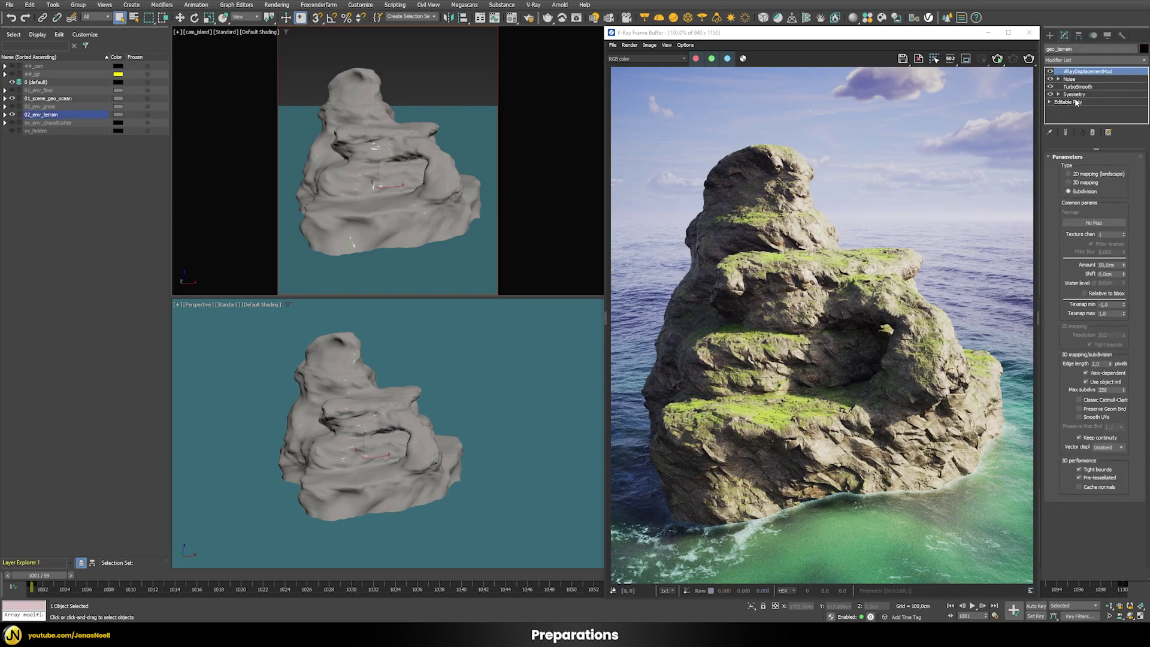
{"action": "left_click", "coordinate": [1070, 102]}
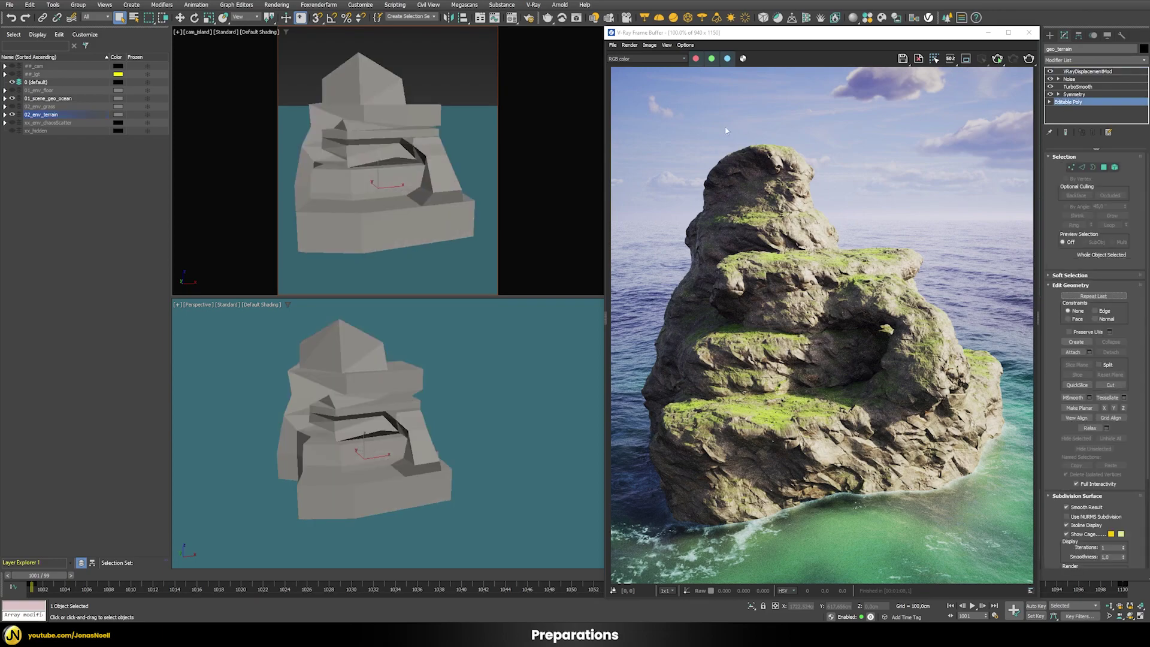
{"action": "key", "text": "F4"}
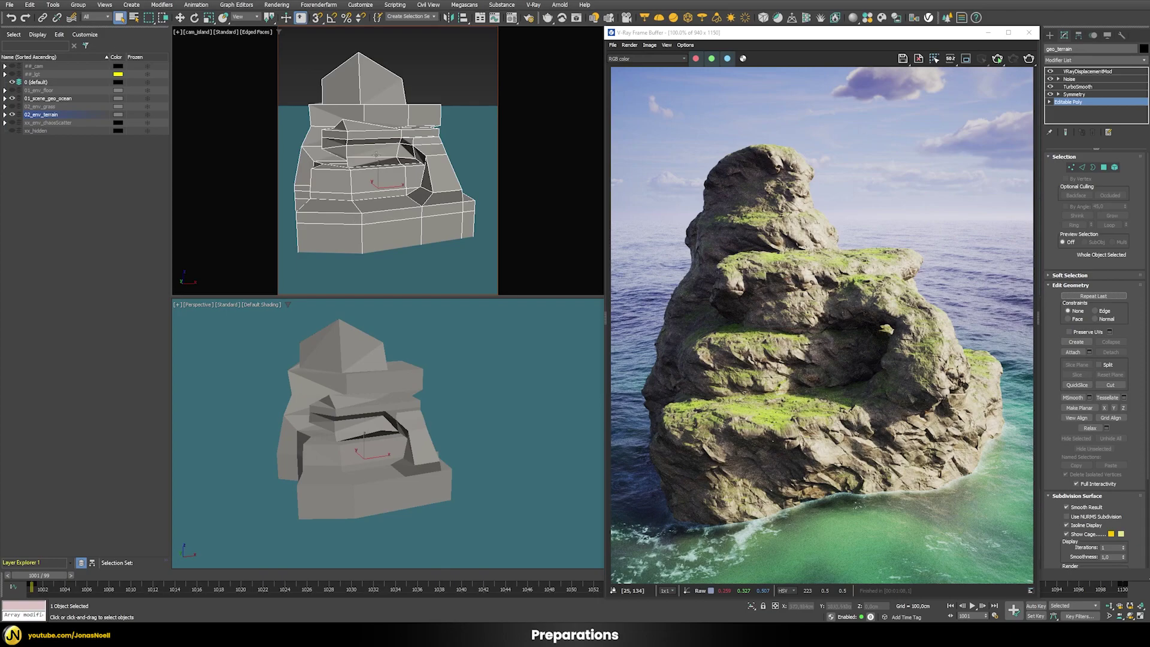
{"action": "left_click", "coordinate": [1076, 94]}
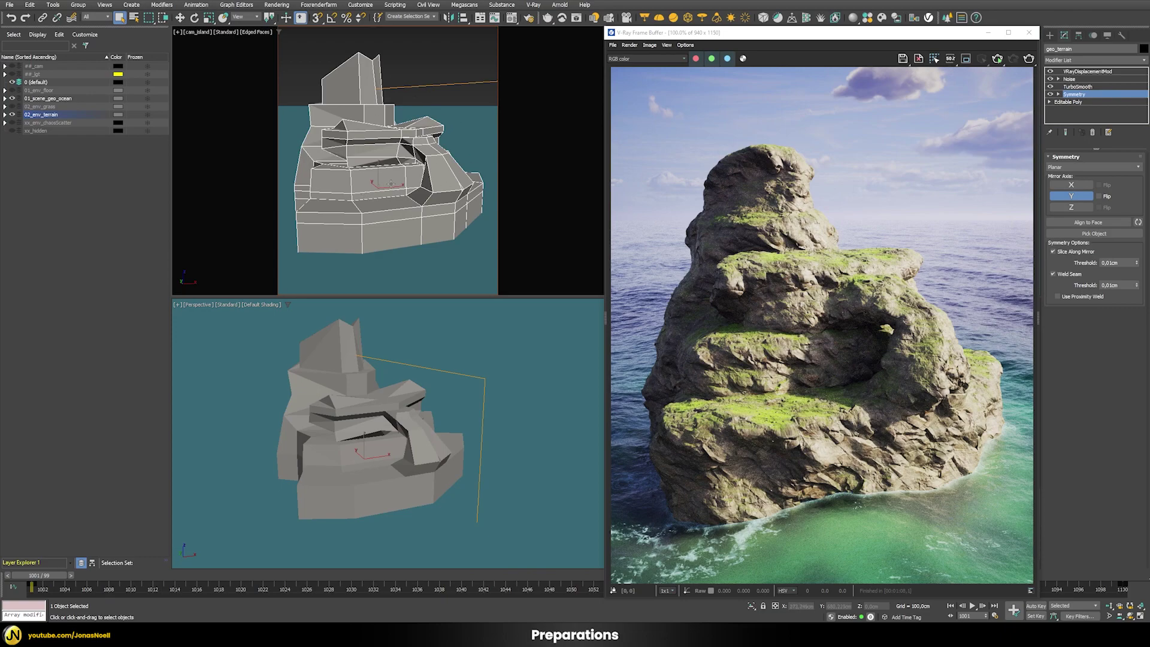
{"action": "left_click", "coordinate": [1080, 87]}
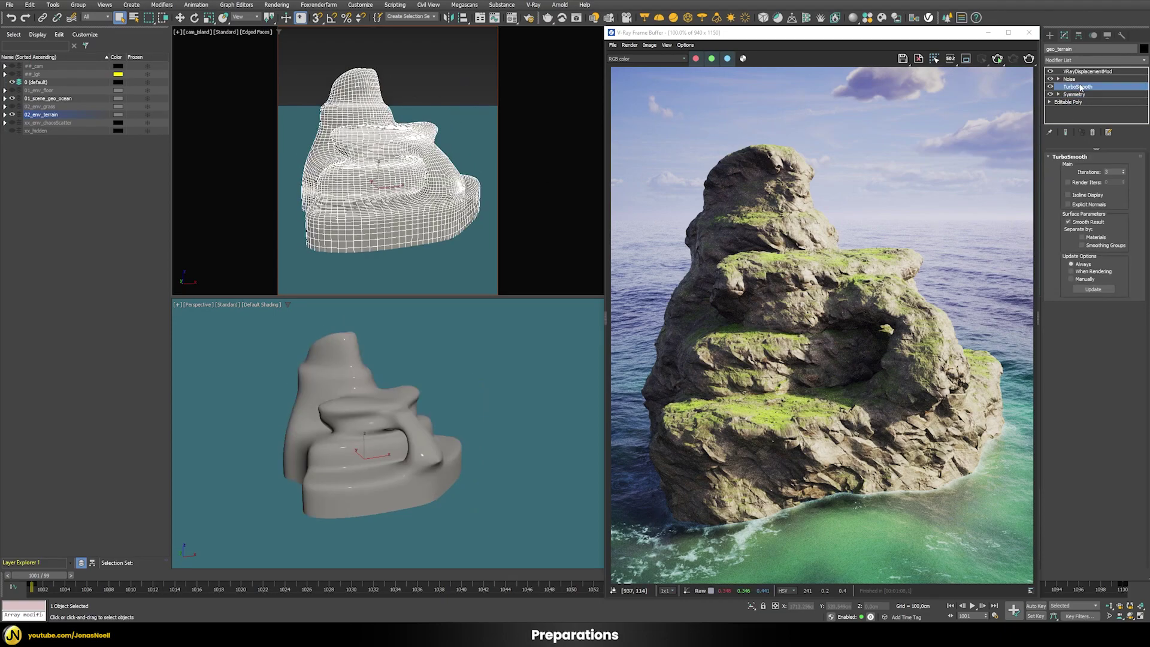
{"action": "left_click", "coordinate": [1076, 81]}
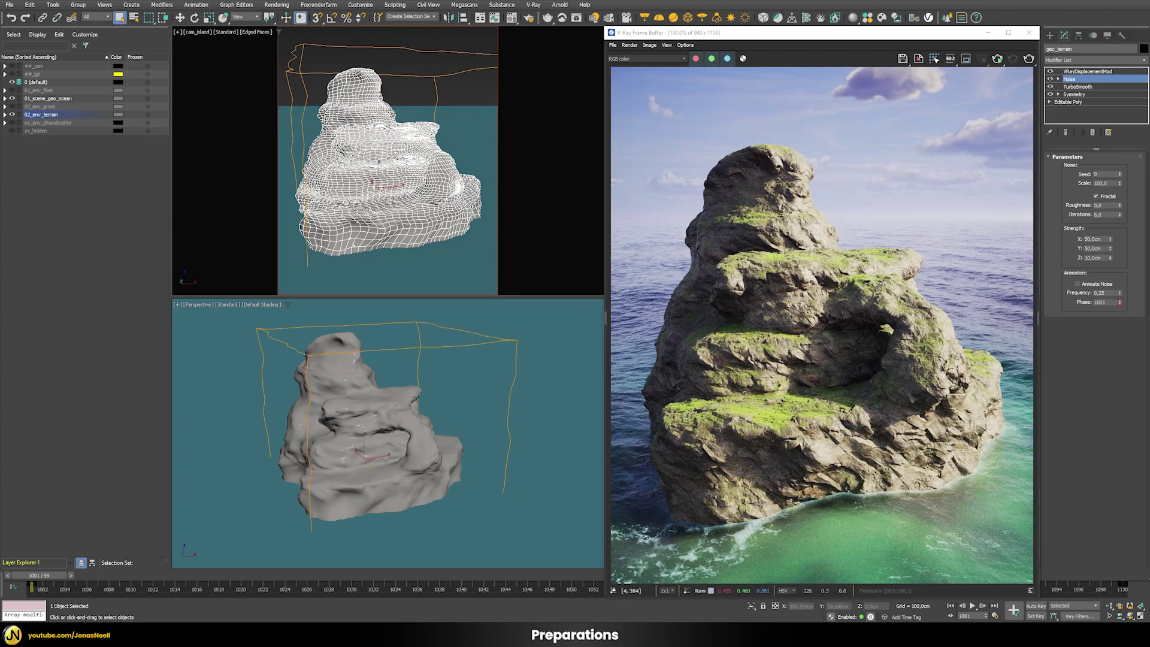
{"action": "left_click", "coordinate": [1079, 71]}
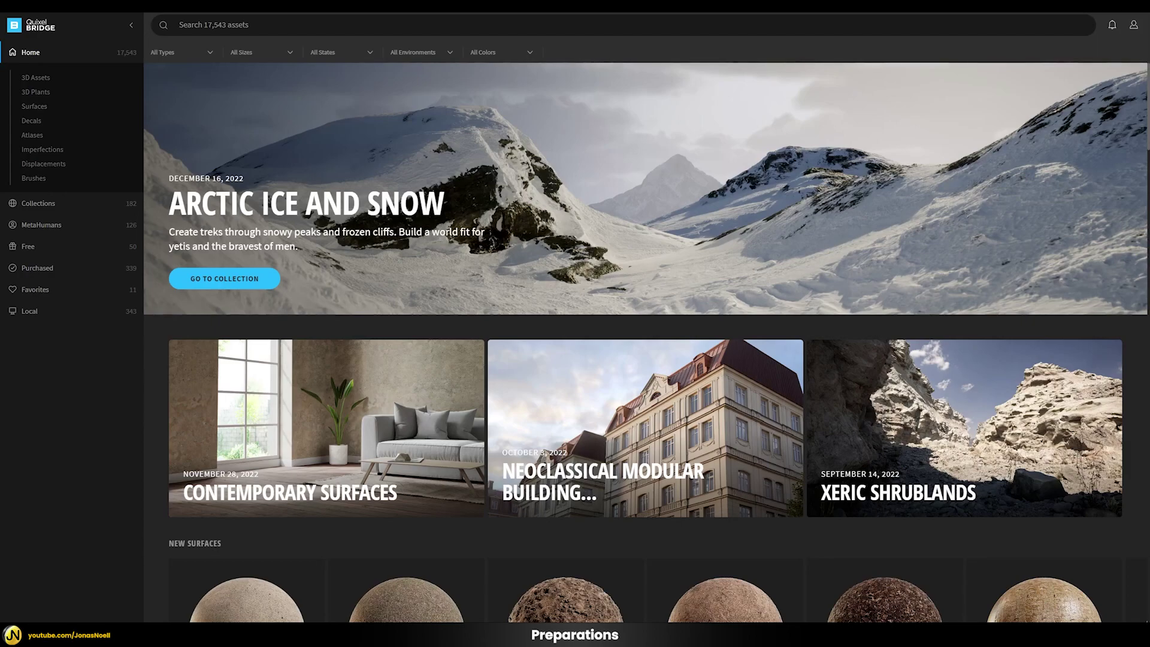
Switch to Quixel Bridge and browse the Cliff surfaces in the Rock category
{"action": "left_click", "coordinate": [31, 108]}
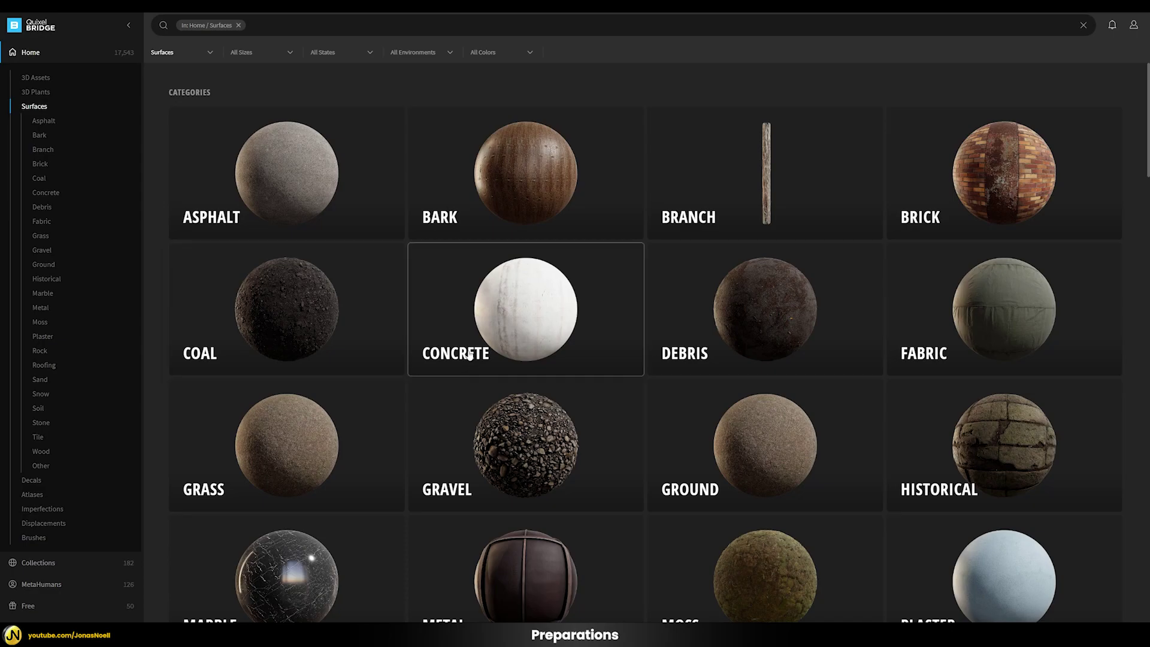
{"action": "left_click", "coordinate": [39, 351]}
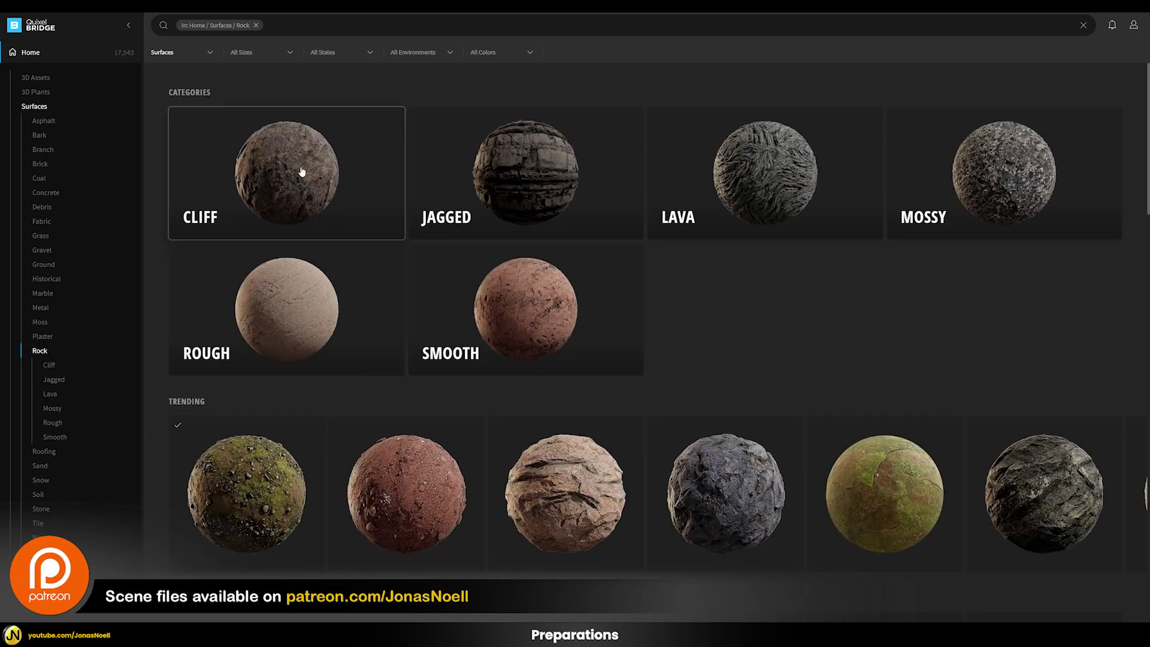
{"action": "left_click", "coordinate": [279, 166]}
{"action": "scroll", "coordinate": [746, 364], "scroll_direction": "down", "scroll_amount": 8}
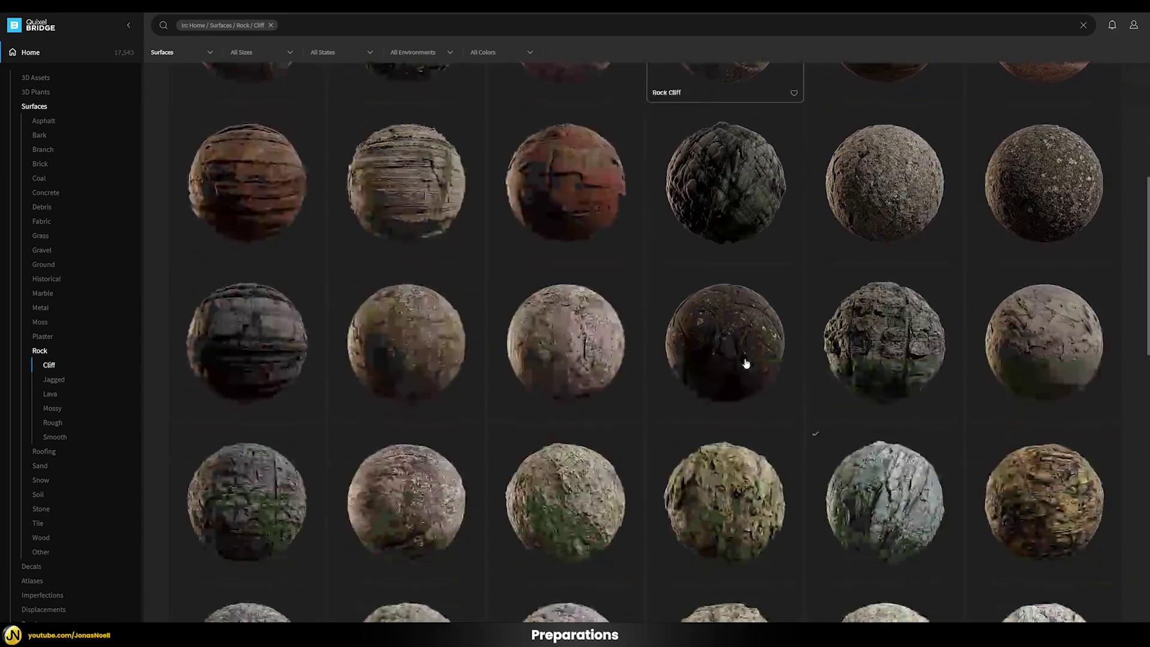
{"action": "scroll", "coordinate": [746, 364], "scroll_direction": "down", "scroll_amount": 10}
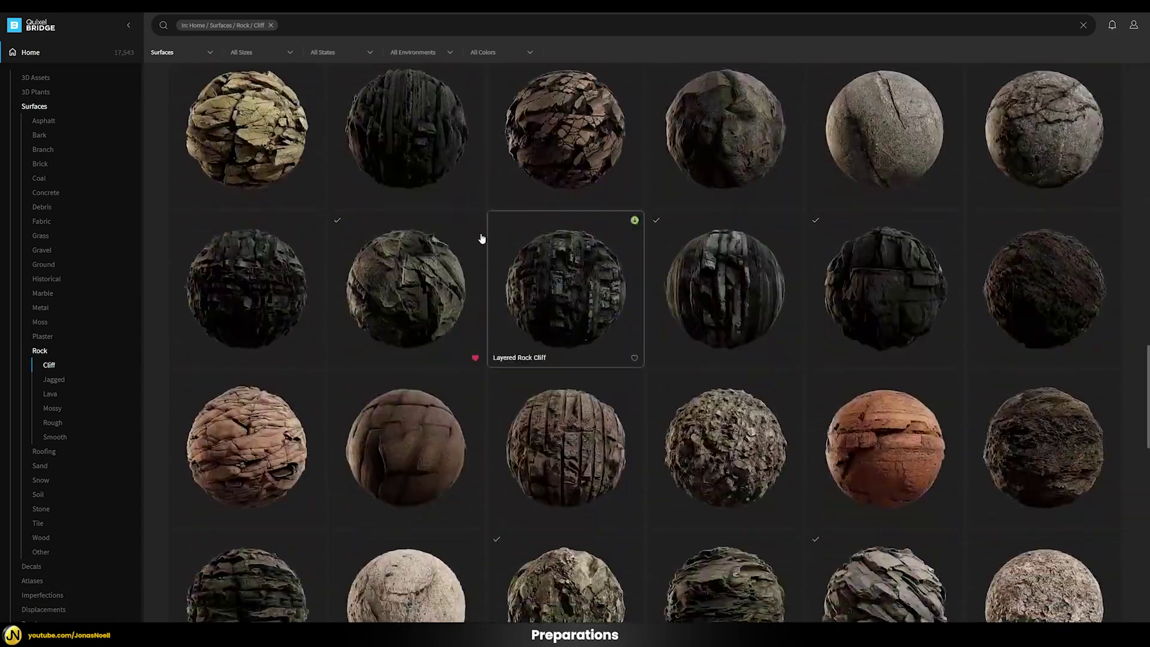
{"action": "scroll", "coordinate": [714, 322], "scroll_direction": "down", "scroll_amount": 3}
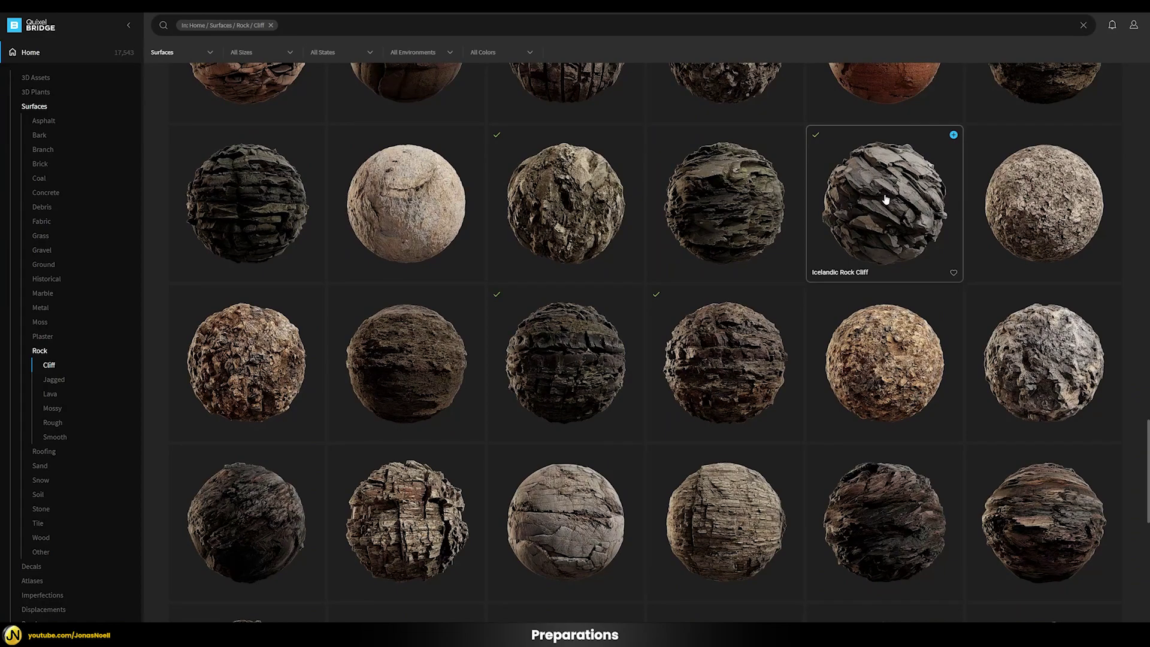
Open the Icelandic Rock Cliff surface and its download settings
{"action": "left_click", "coordinate": [876, 203]}
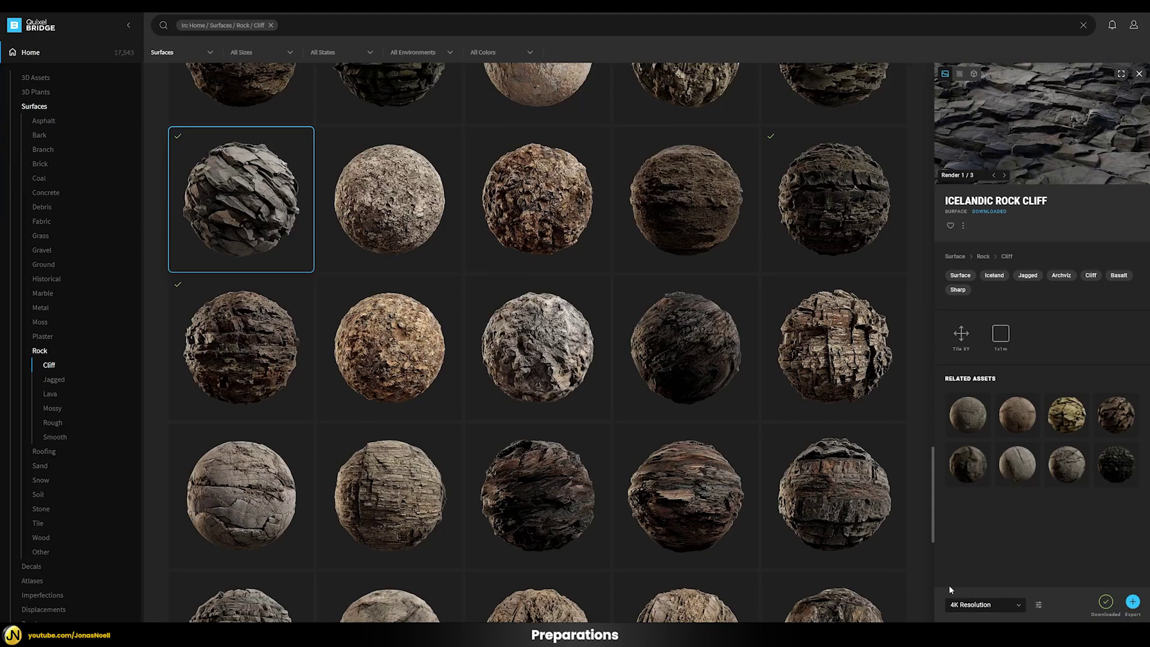
{"action": "left_click", "coordinate": [1041, 605]}
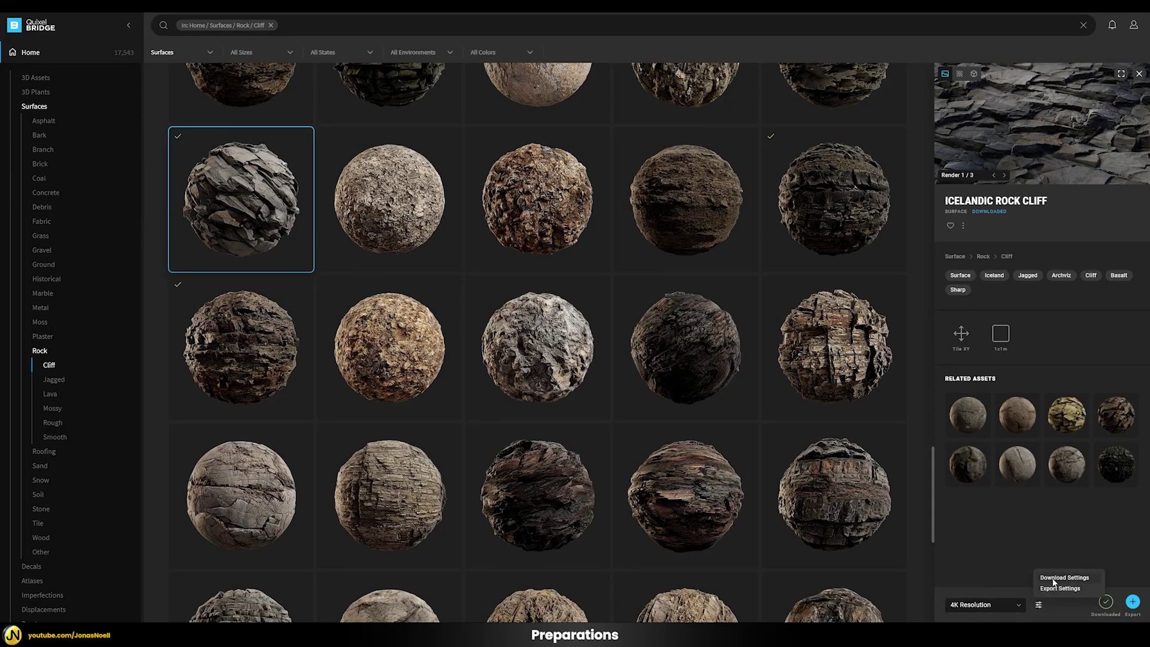
{"action": "left_click", "coordinate": [1055, 579]}
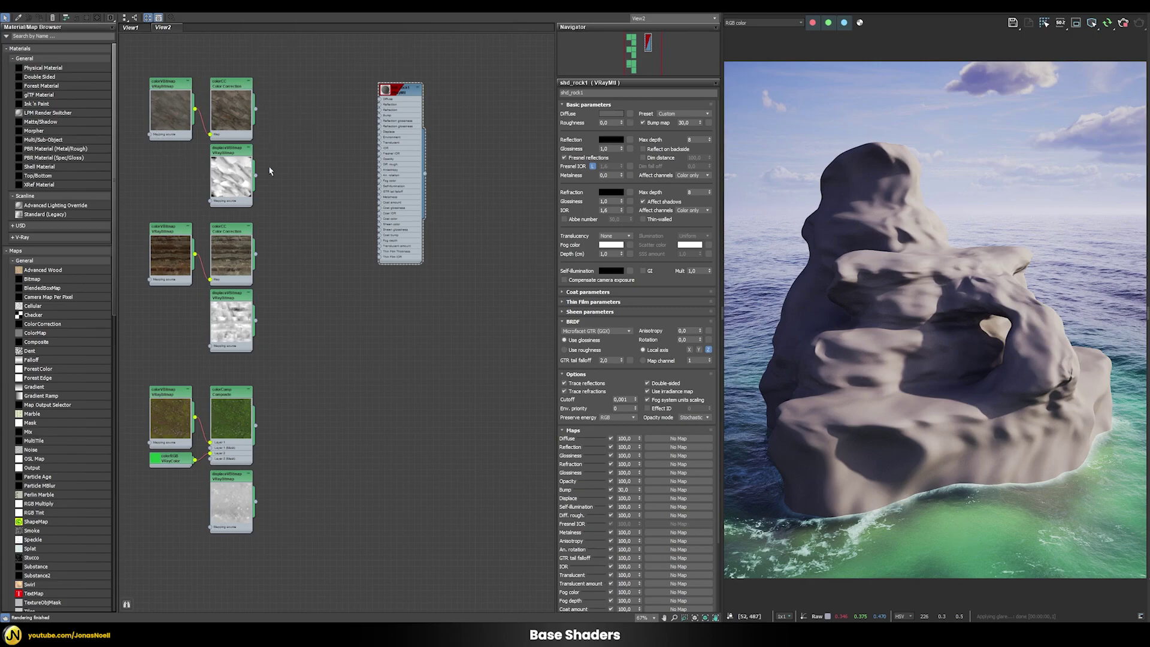
Switch back to 3ds Max and connect the first rock's Color Correction map to the diffuse input of shd_rock1
{"action": "left_click", "coordinate": [393, 91]}
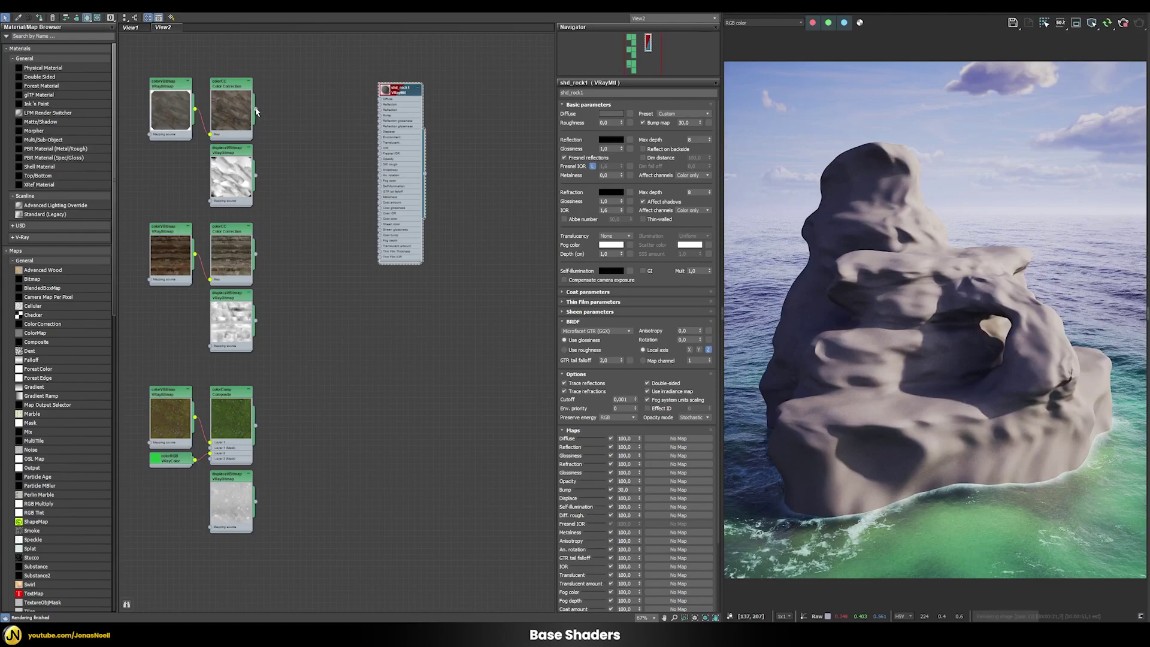
{"action": "left_click_drag", "start_coordinate": [256, 110], "coordinate": [381, 99]}
{"action": "middle_click_drag", "start_coordinate": [300, 157], "coordinate": [386, 147]}
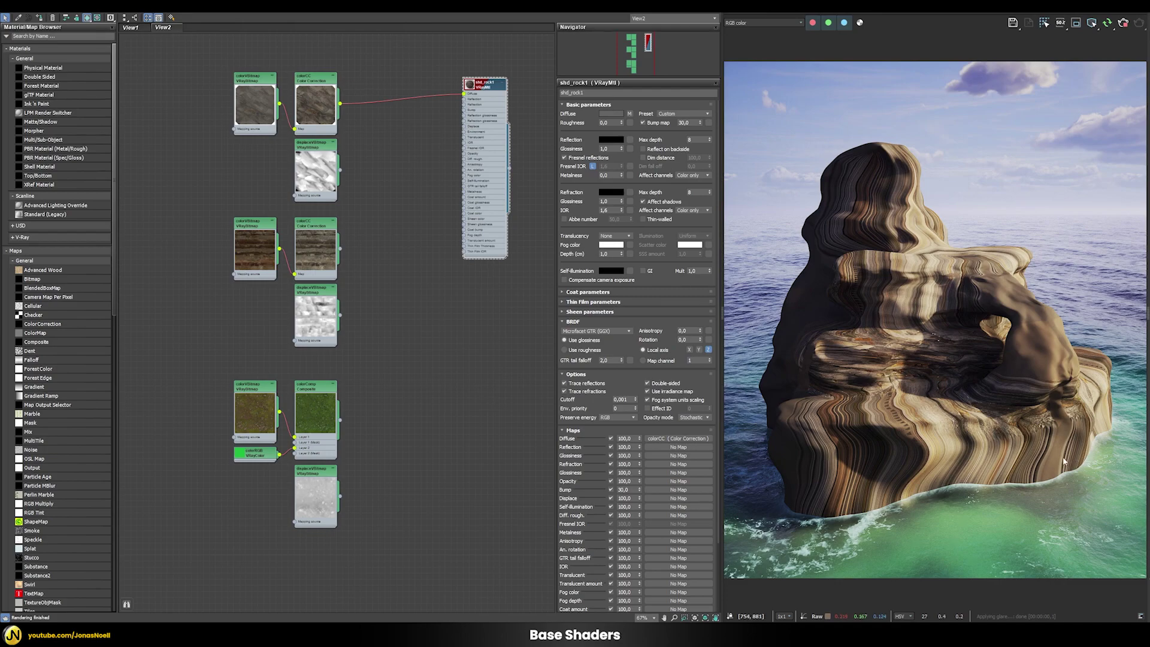
Add a VRayTriplanarTex as the mapping source of the first rock's color bitmap and place its node beside the bitmap
{"action": "left_click", "coordinate": [265, 105]}
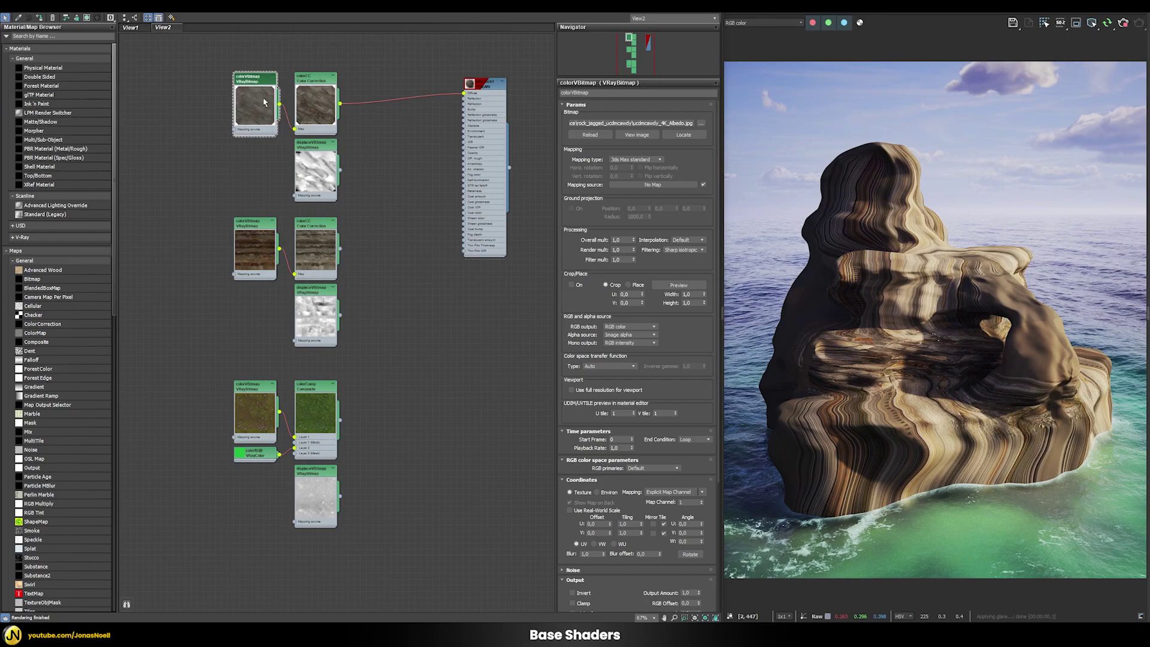
{"action": "left_click", "coordinate": [625, 185]}
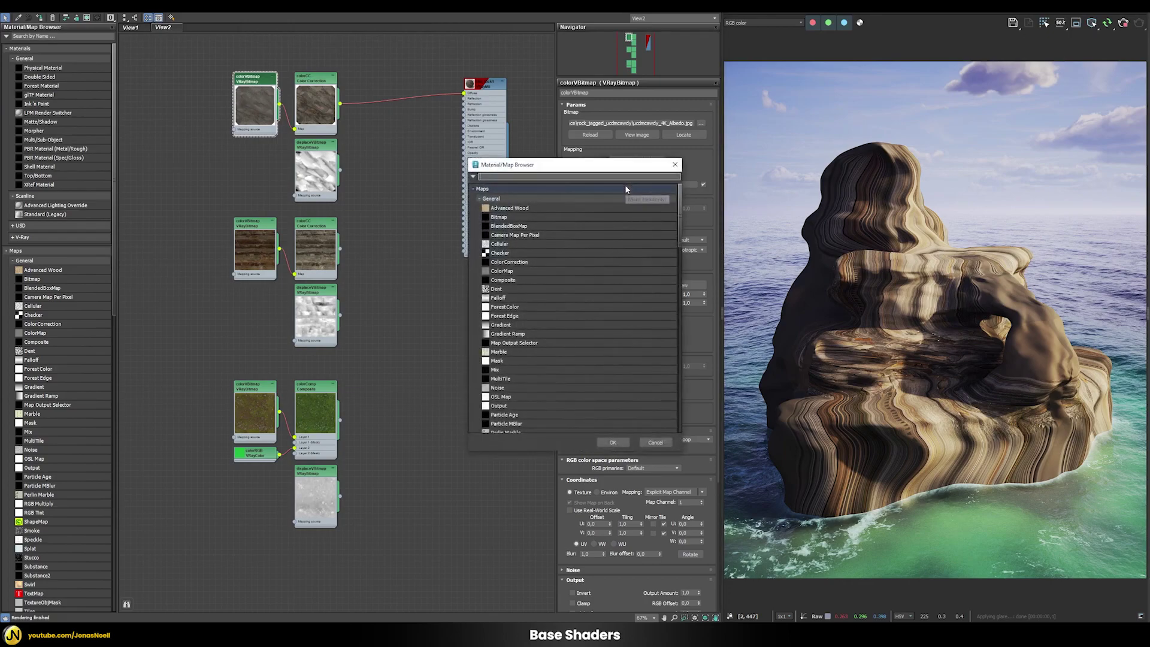
{"action": "type", "text": "vrayt"}
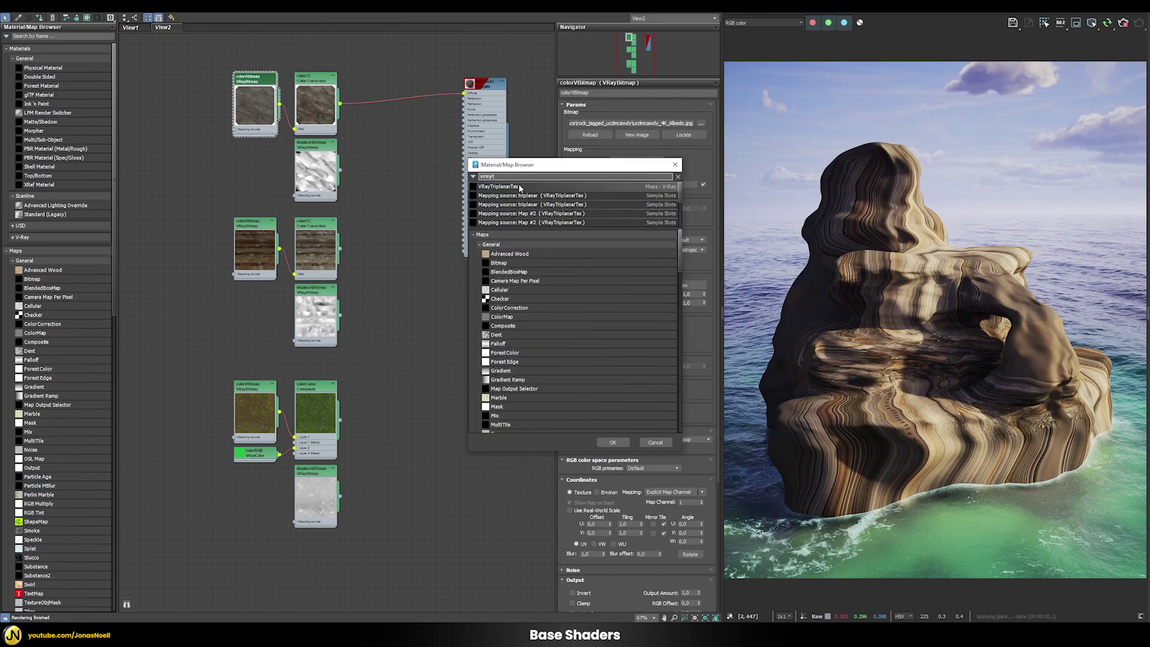
{"action": "double_click", "coordinate": [519, 187]}
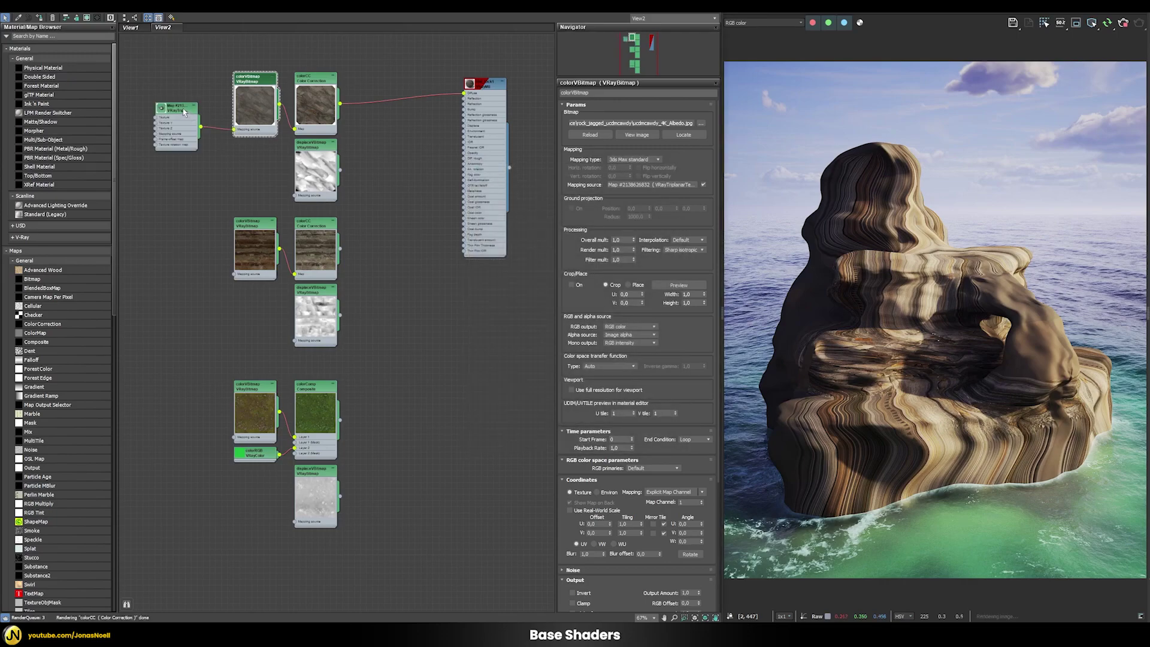
{"action": "left_click_drag", "start_coordinate": [185, 112], "coordinate": [191, 88]}
Set the triplanar map's size to 200 cm
{"action": "double_click", "coordinate": [190, 89]}
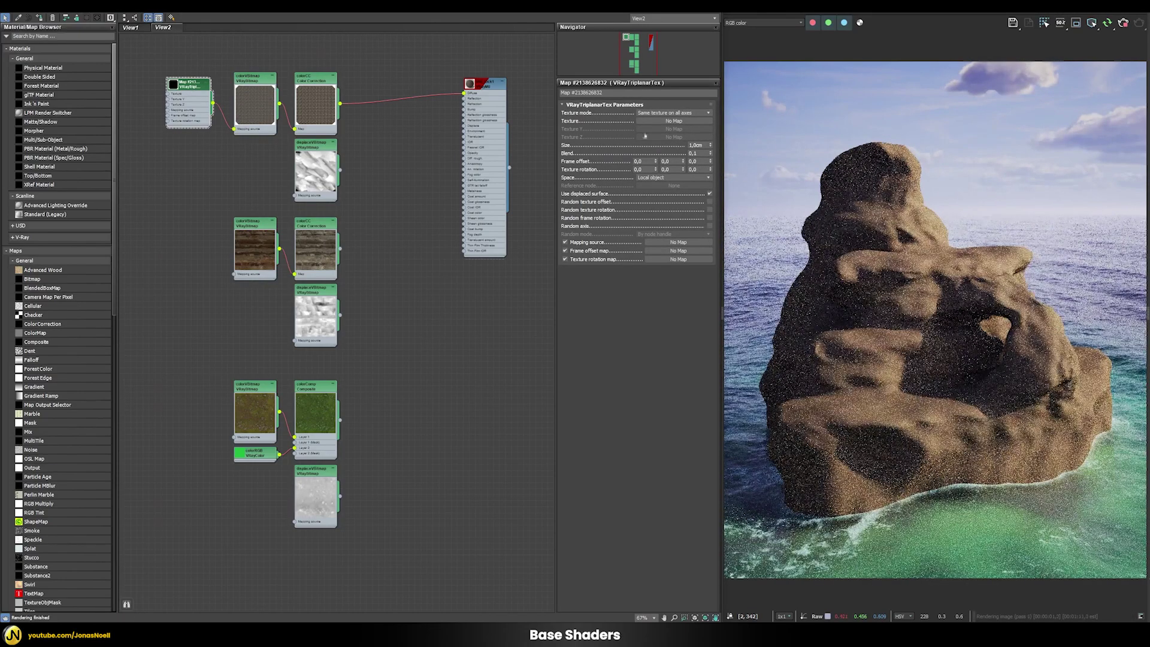
{"action": "left_click", "coordinate": [695, 145]}
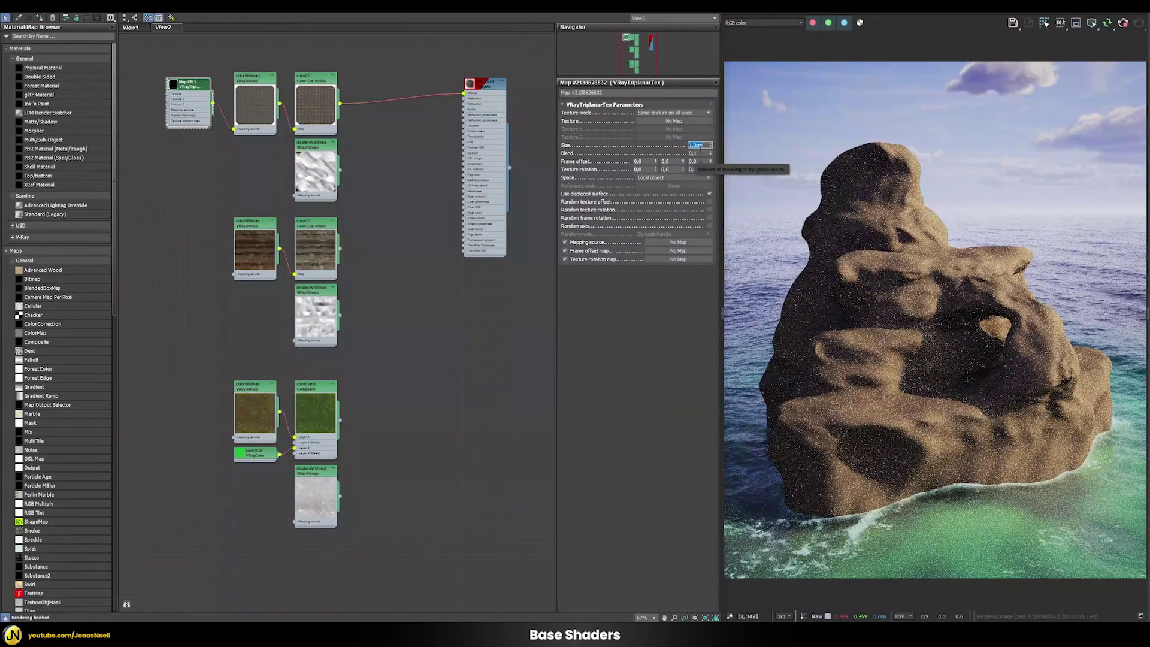
{"action": "type", "text": "200"}
{"action": "key", "text": "Return"}
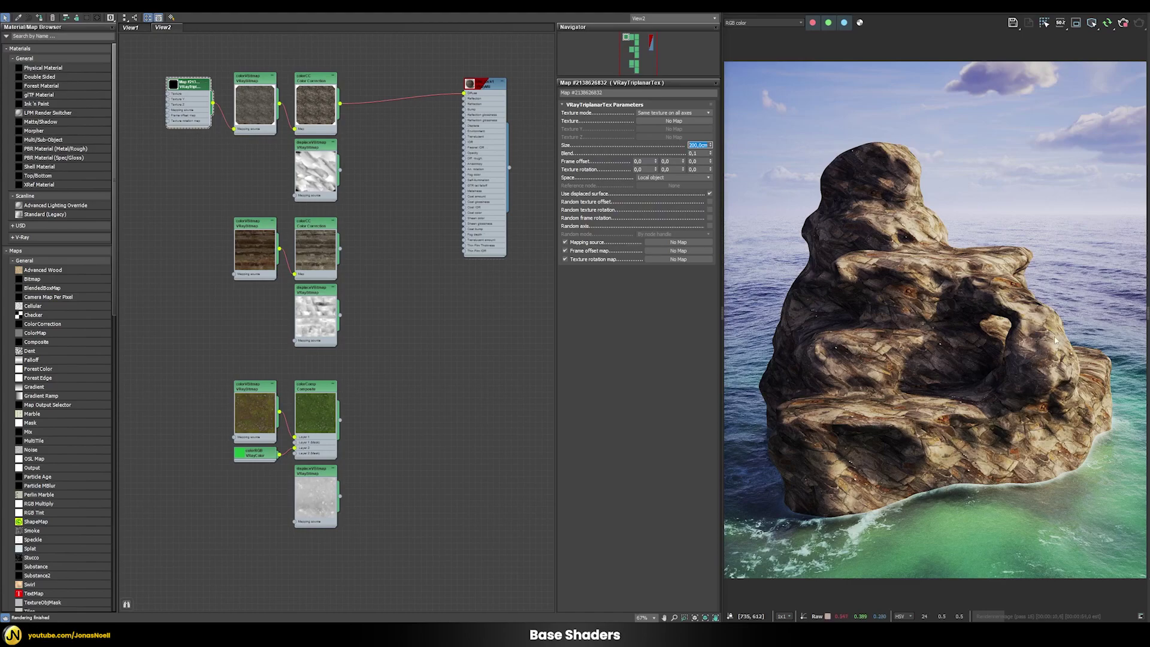
{"action": "key", "text": "Return"}
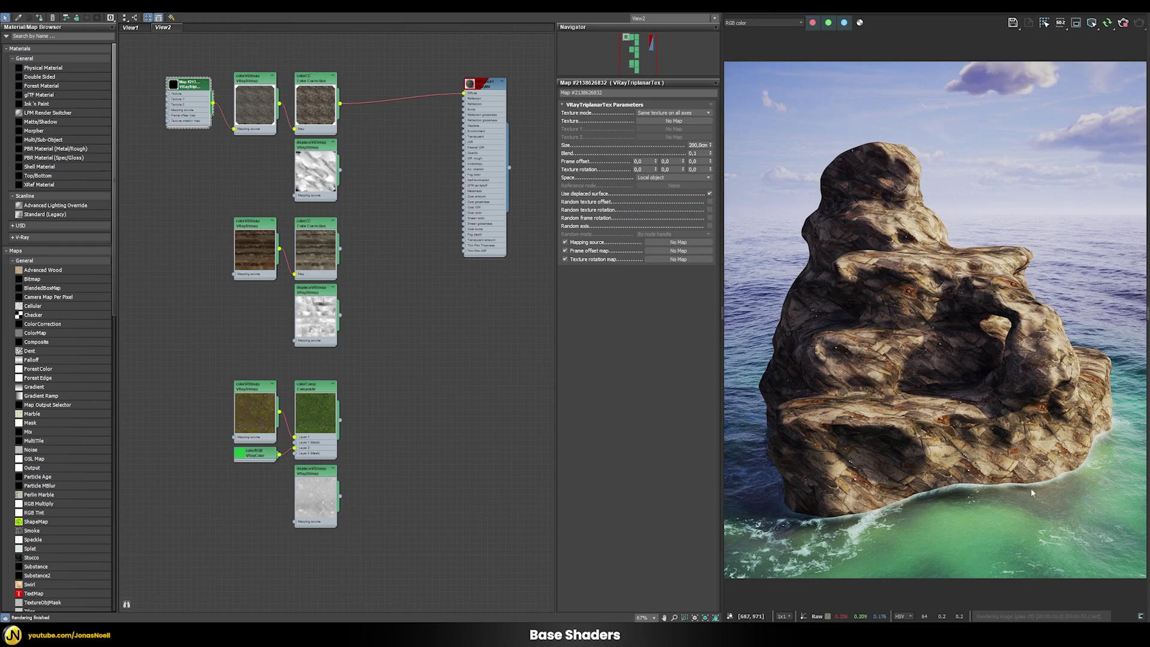
Set the triplanar map's blend to 0,5 and inspect the texture transitions up close in the render
{"action": "scroll", "coordinate": [958, 426], "scroll_direction": "up", "scroll_amount": 8}
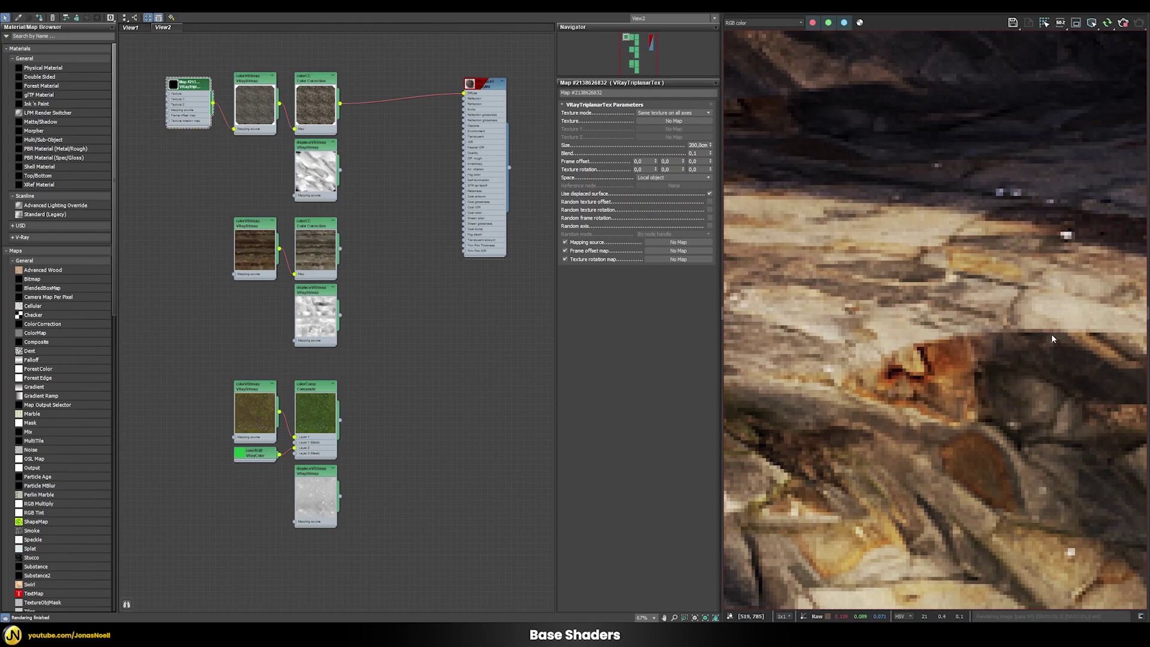
{"action": "left_click", "coordinate": [695, 153]}
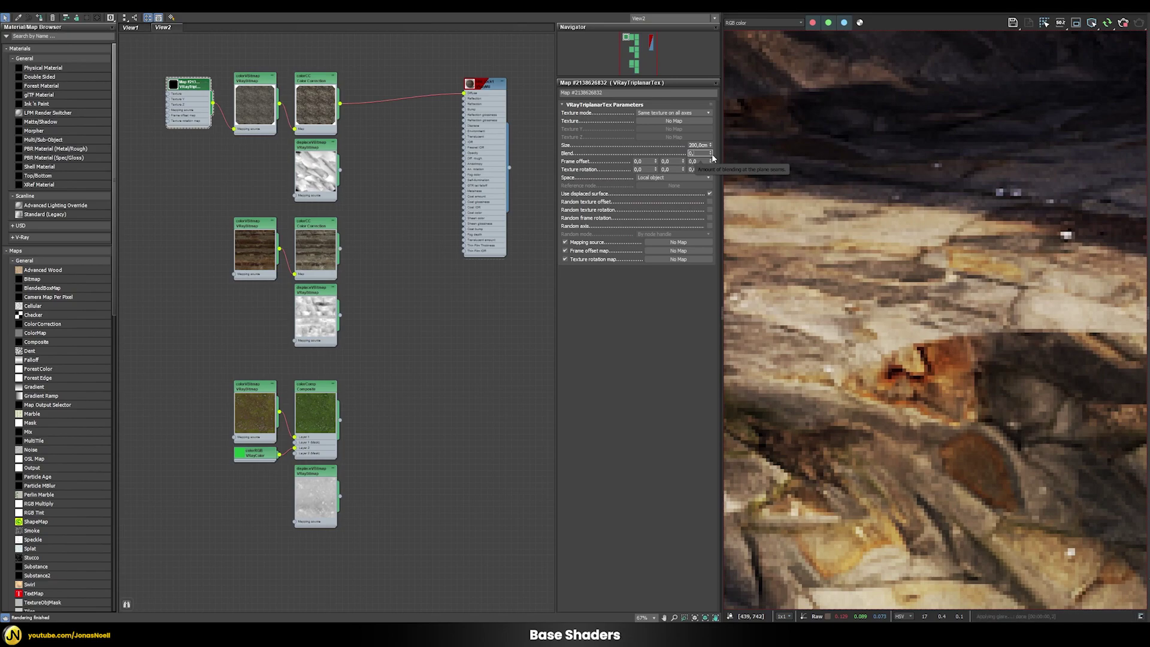
{"action": "type", "text": "0,5"}
{"action": "key", "text": "Return"}
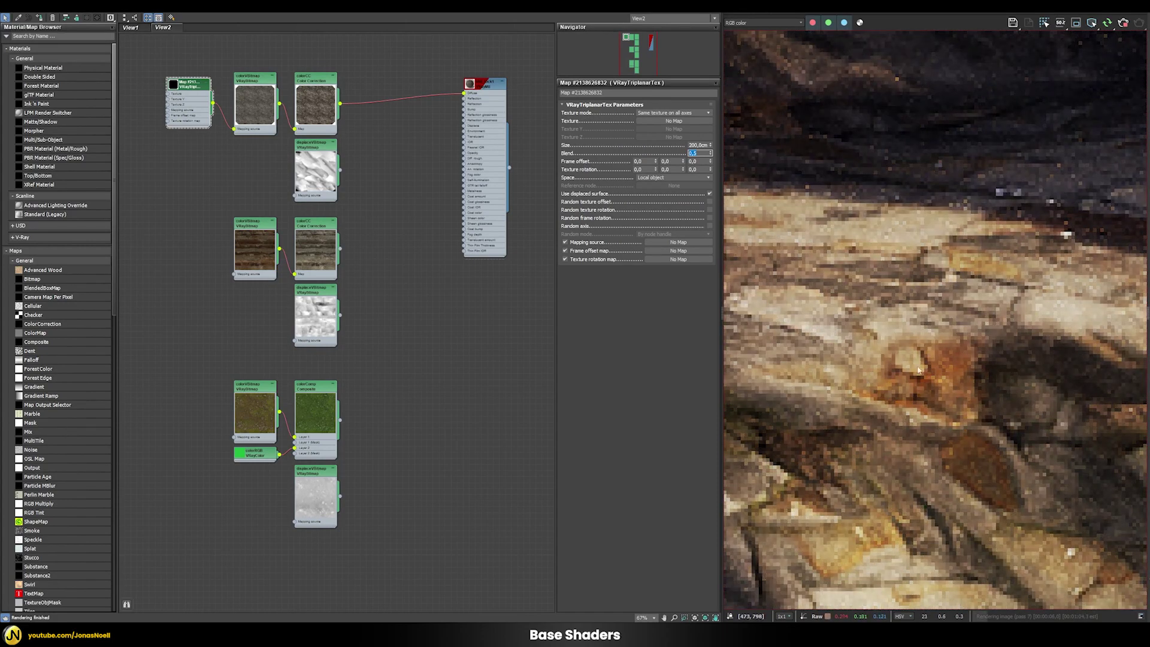
{"action": "scroll", "coordinate": [953, 345], "scroll_direction": "down", "scroll_amount": 6}
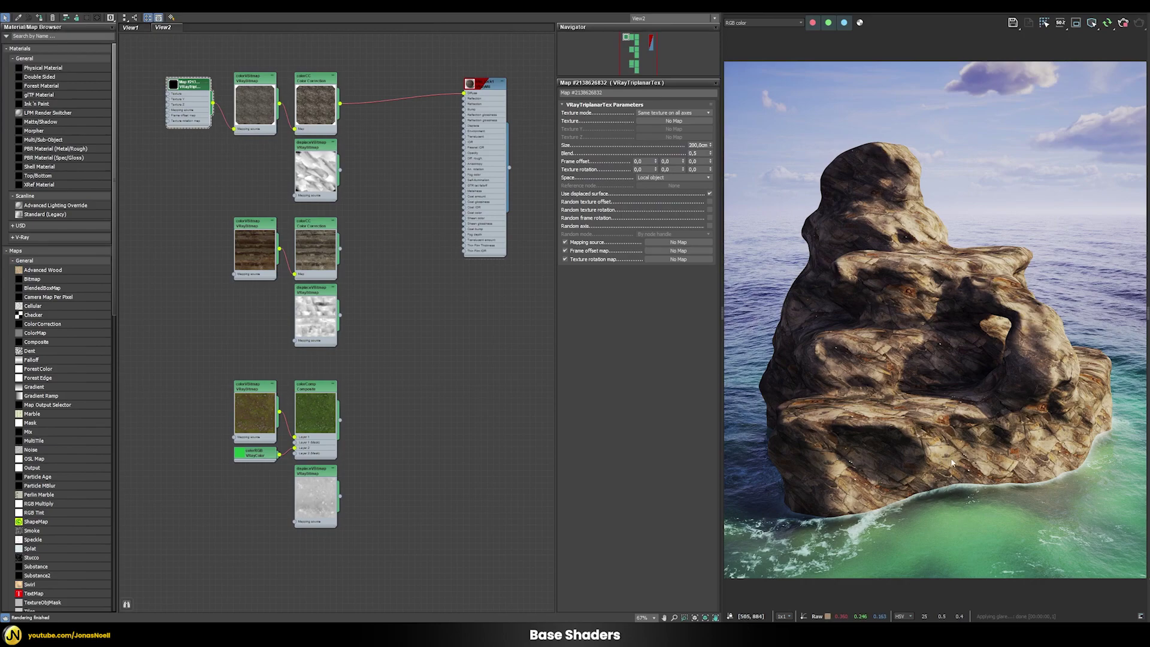
Add a VRayUVWRandomizer as the mapping source of the triplanar map and place its node just below the triplanar node
{"action": "left_click", "coordinate": [663, 242]}
{"action": "type", "text": "vrayuvw"}
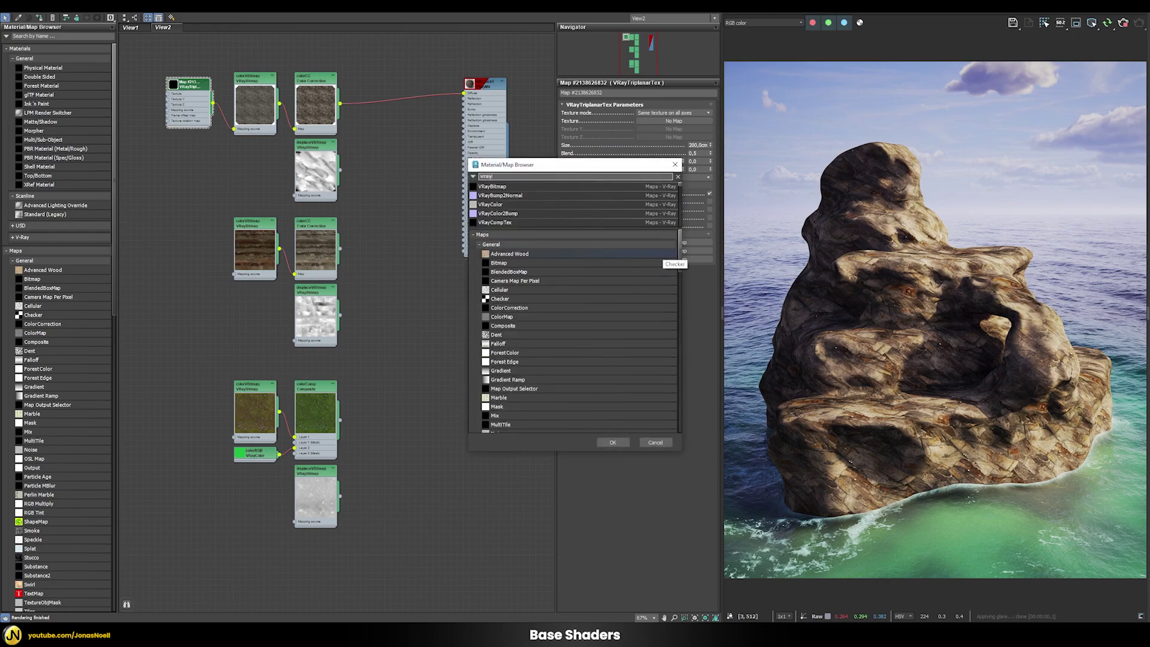
{"action": "left_click", "coordinate": [502, 189]}
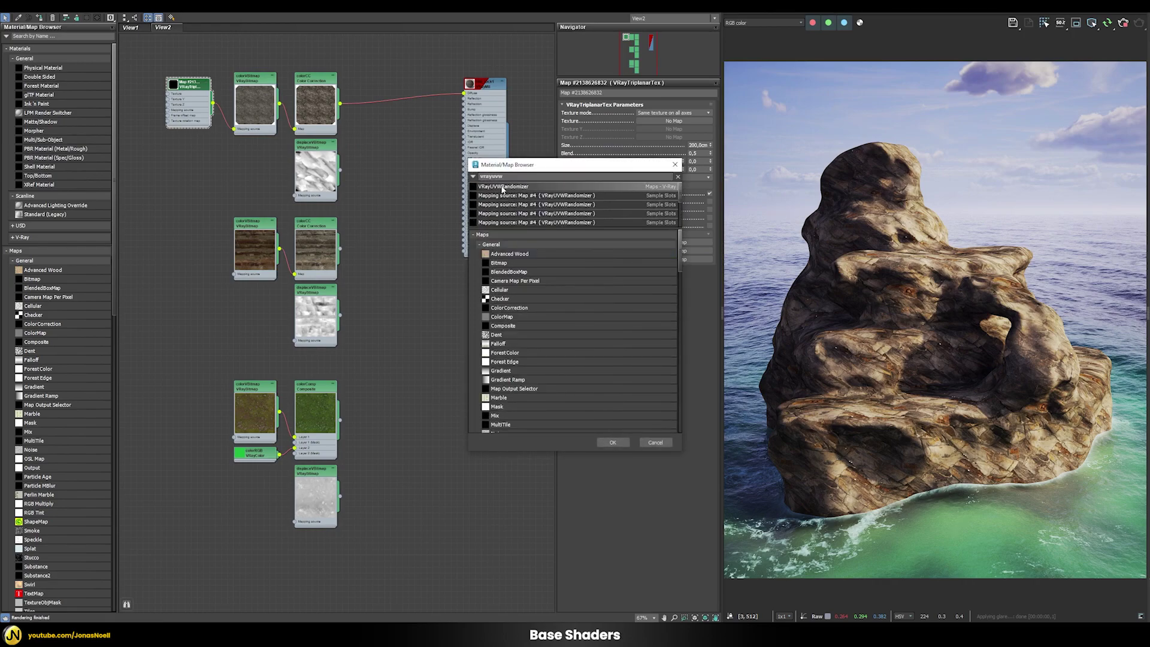
{"action": "double_click", "coordinate": [503, 187]}
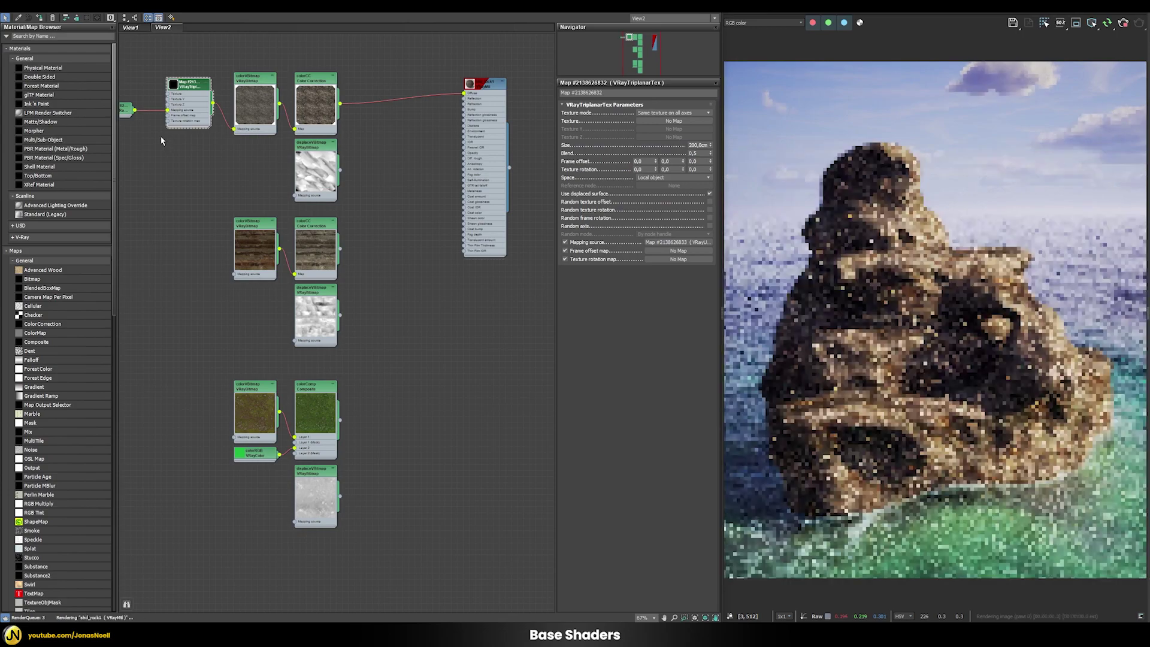
{"action": "left_click_drag", "start_coordinate": [124, 113], "coordinate": [201, 145]}
Enable stochastic tiling on the VRayUVWRandomizer and set its maximum UV rotation to 0
{"action": "double_click", "coordinate": [201, 146]}
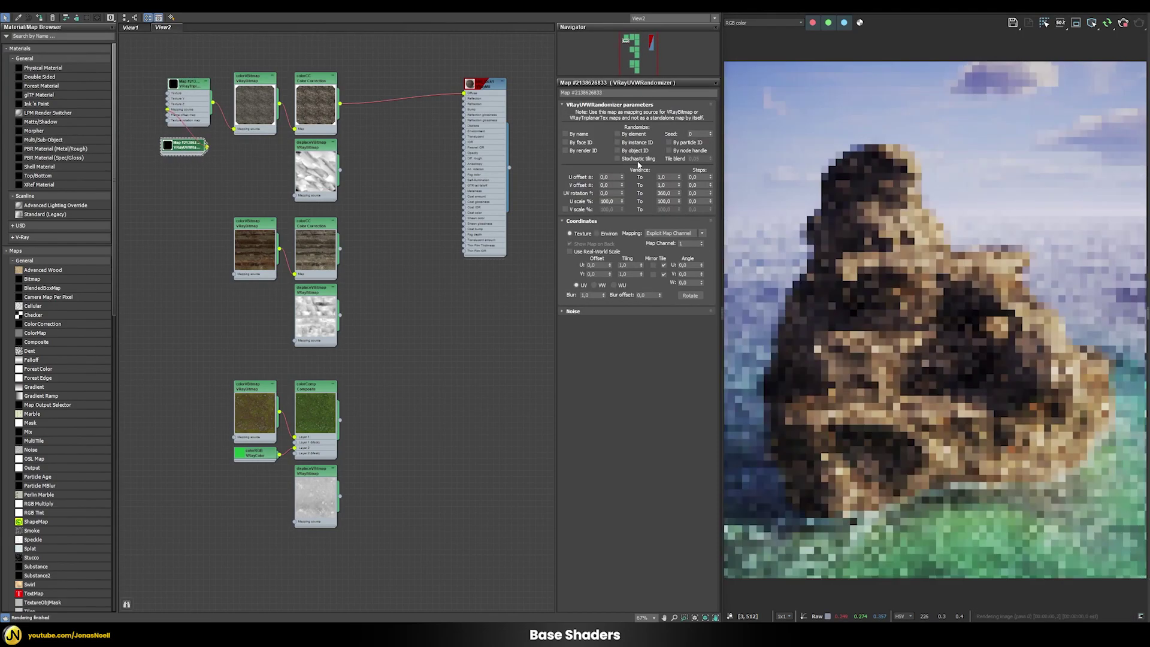
{"action": "left_click", "coordinate": [626, 159]}
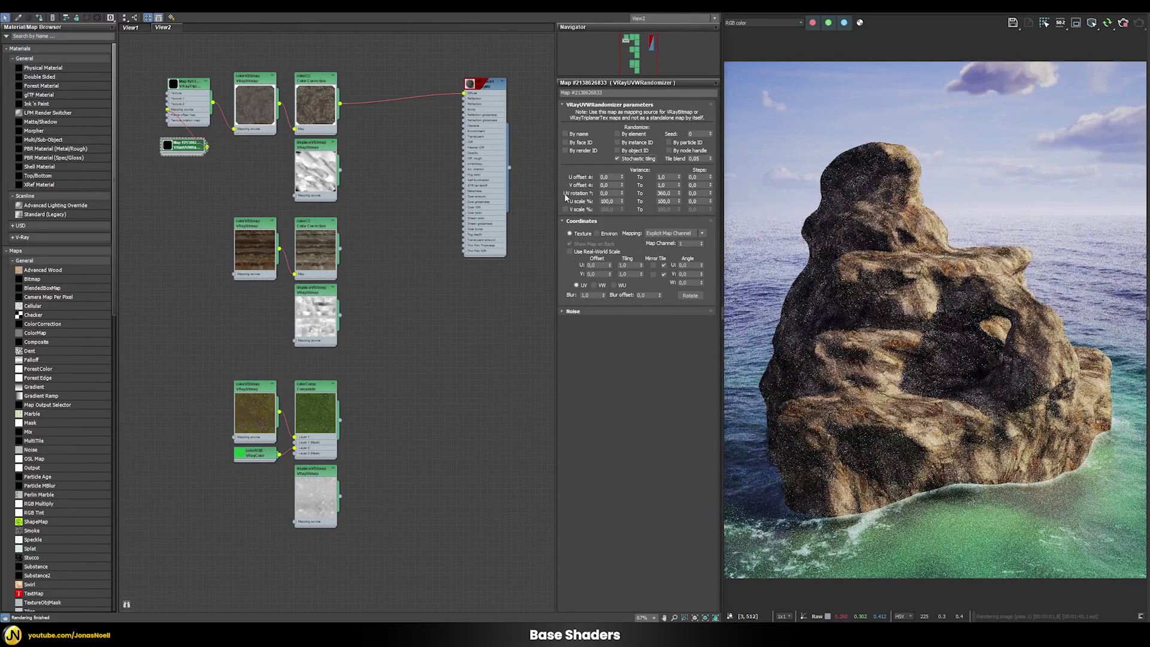
{"action": "left_click", "coordinate": [664, 193]}
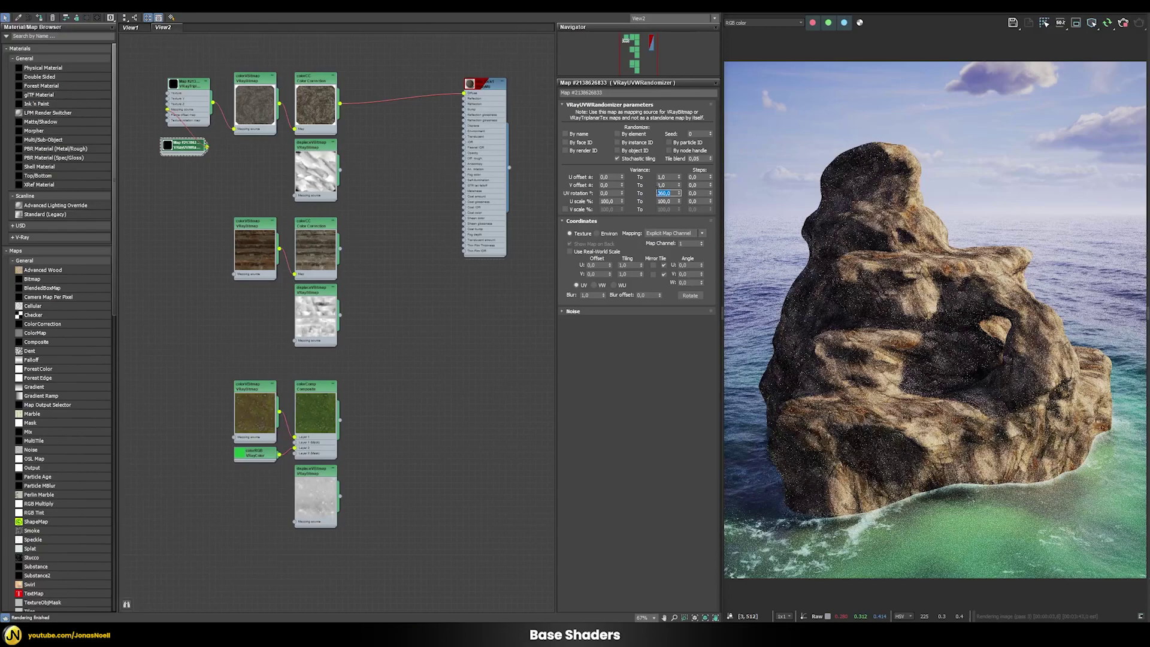
{"action": "type", "text": "0"}
{"action": "key", "text": "Return"}
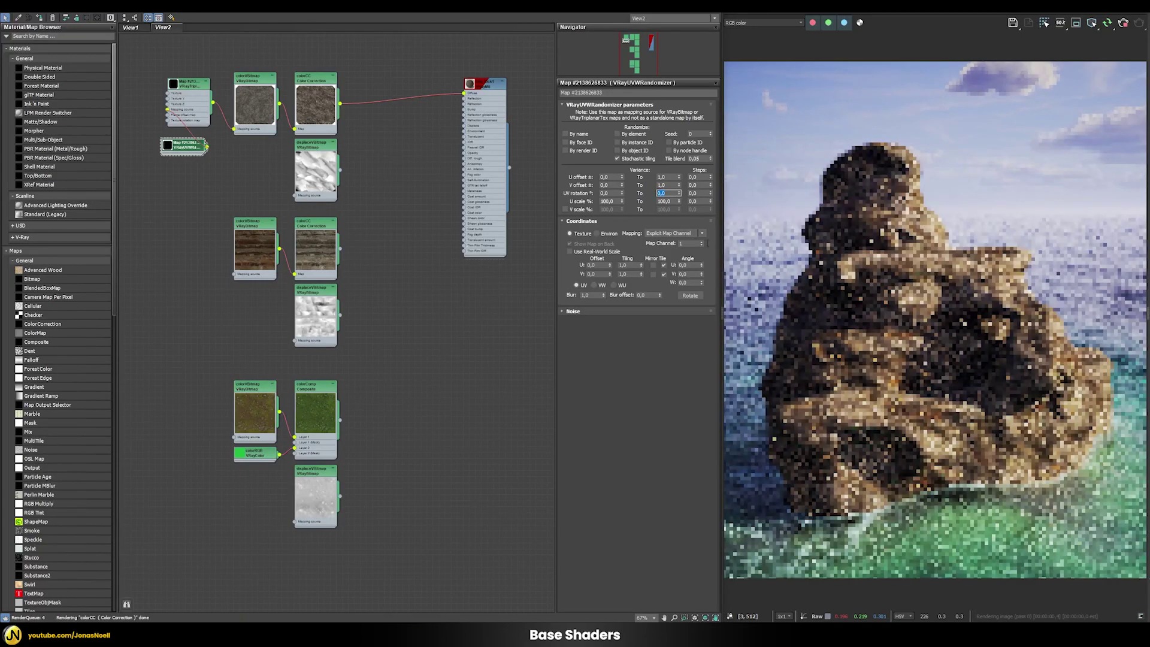
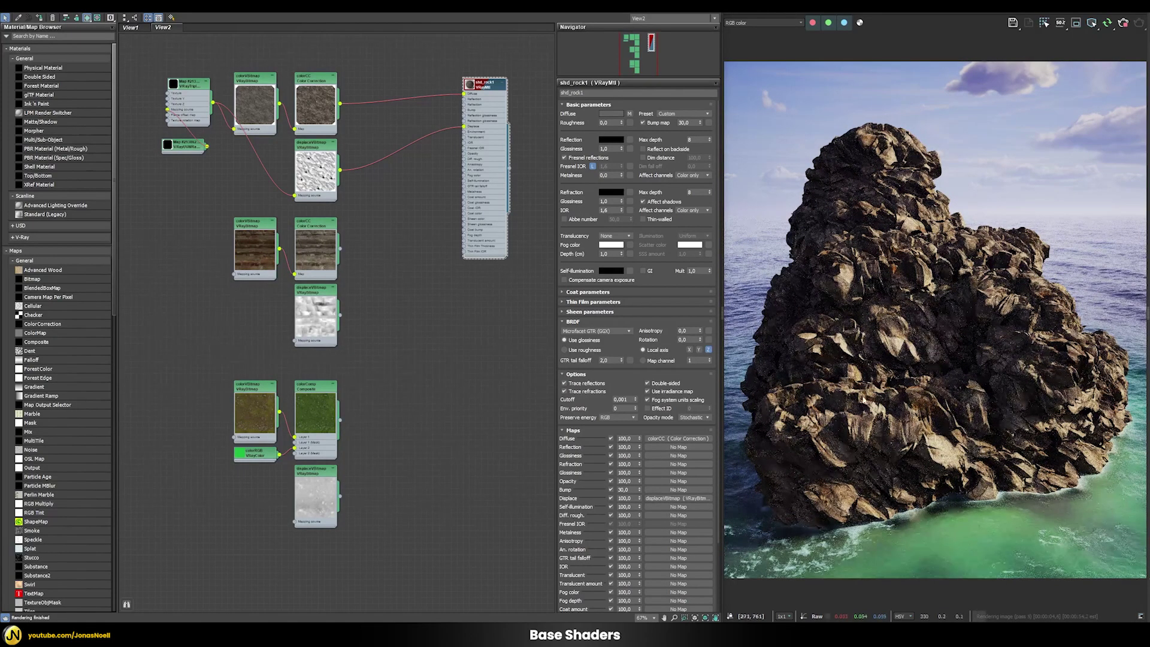
Set the displacement amount of shd_rock1 to 25
{"action": "left_click", "coordinate": [623, 498]}
{"action": "type", "text": "25"}
{"action": "key", "text": "Return"}
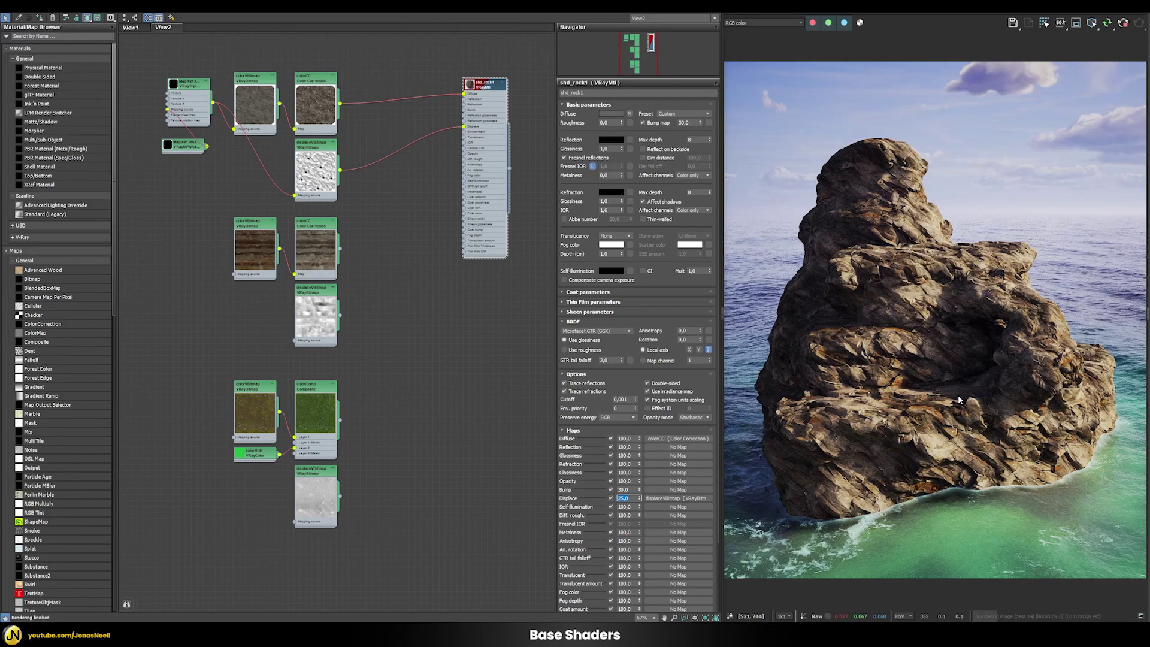
Set the reflection color of shd_rock1 to pure white
{"action": "left_click", "coordinate": [610, 140]}
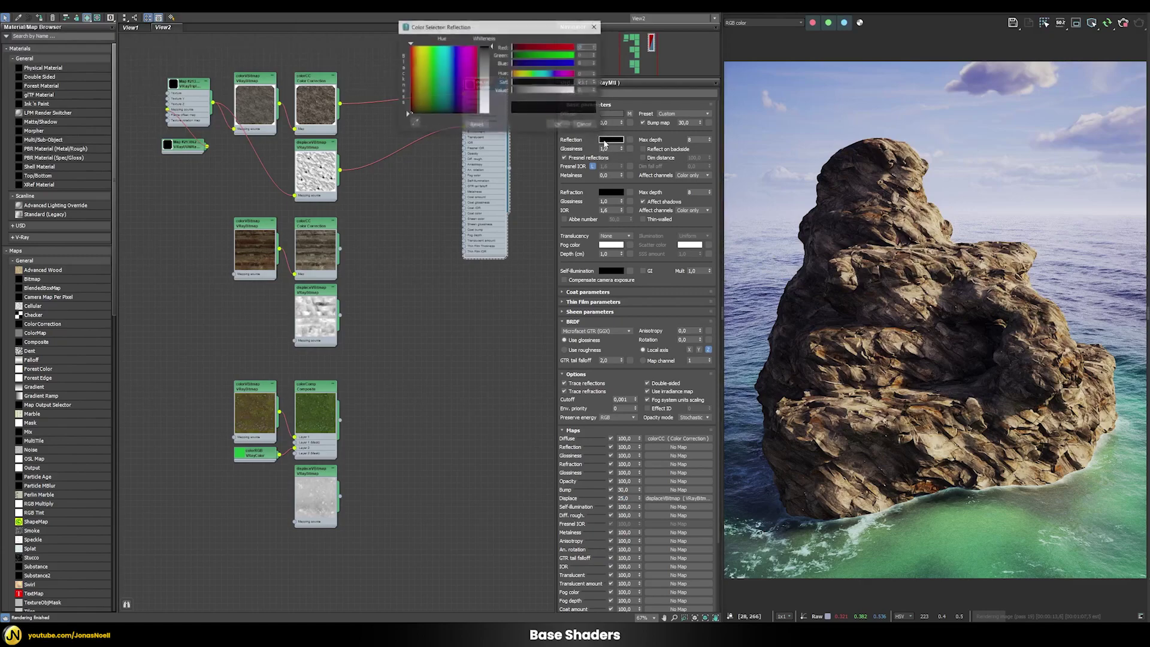
{"action": "left_click_drag", "start_coordinate": [529, 92], "coordinate": [576, 90]}
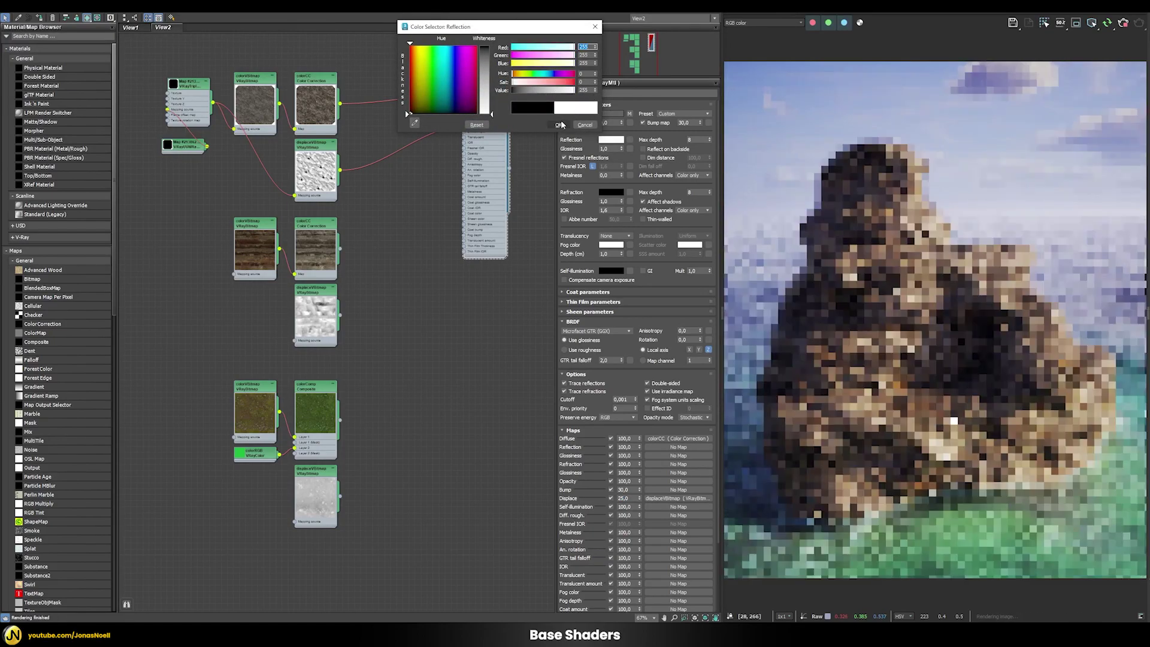
{"action": "left_click", "coordinate": [558, 124]}
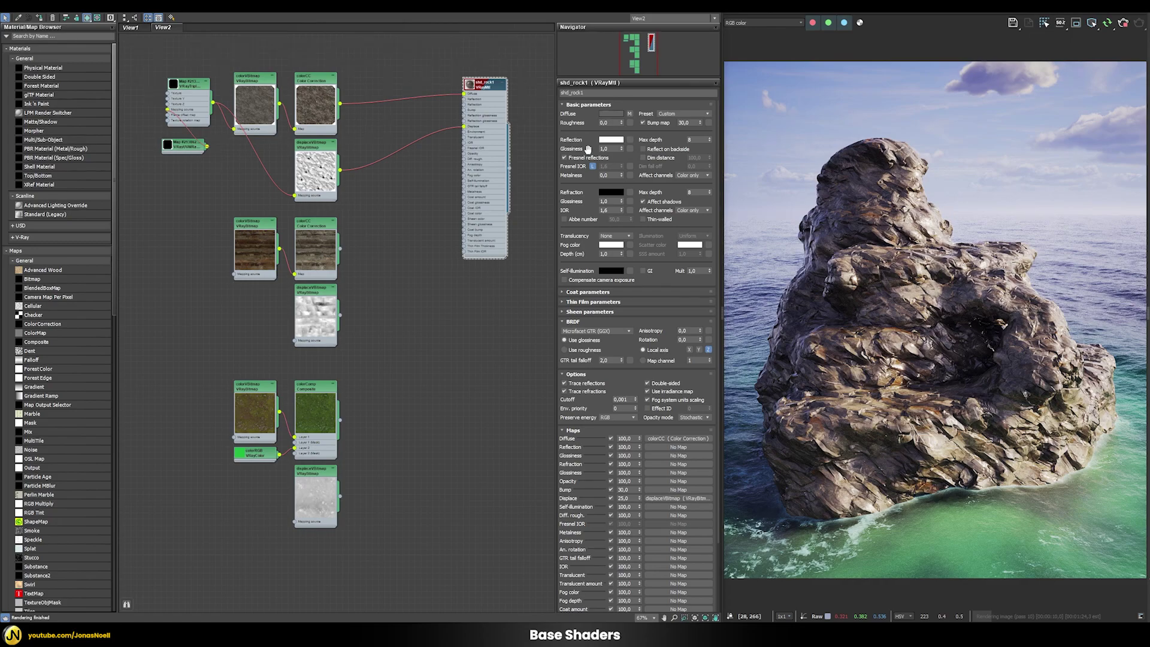
Add a second Color Correction map fed by the first rock's color correction and show its parameters
{"action": "right_click", "coordinate": [364, 122]}
{"action": "mouse_move", "coordinate": [379, 127]}
{"action": "mouse_move", "coordinate": [461, 136]}
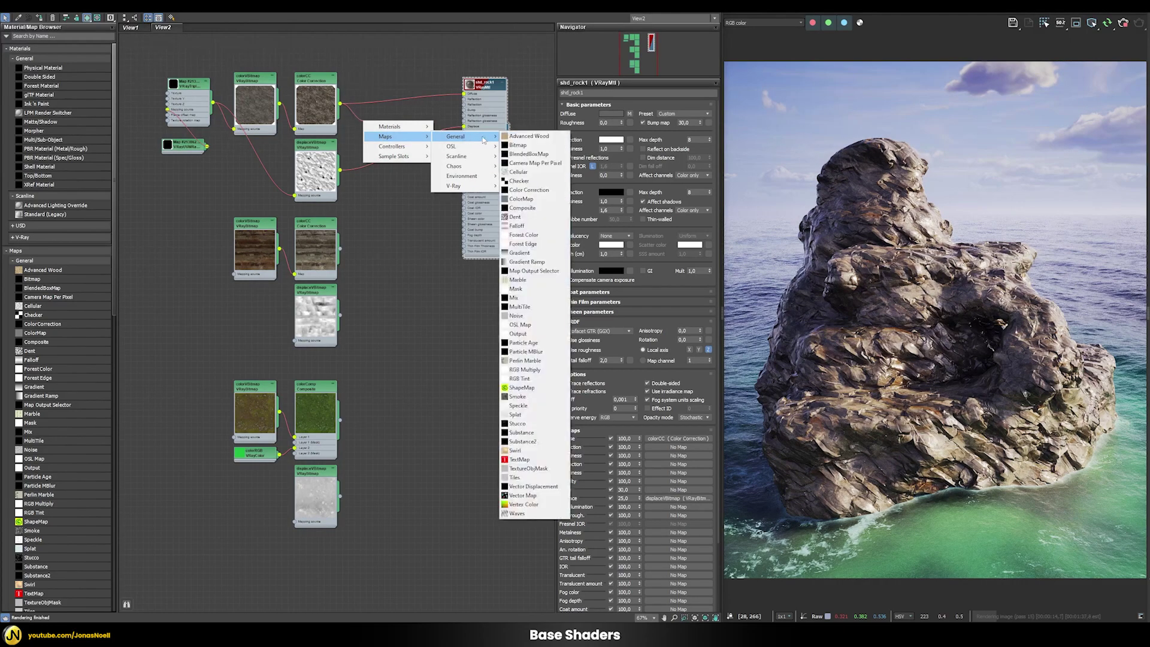
{"action": "left_click", "coordinate": [527, 191]}
{"action": "double_click", "coordinate": [388, 125]}
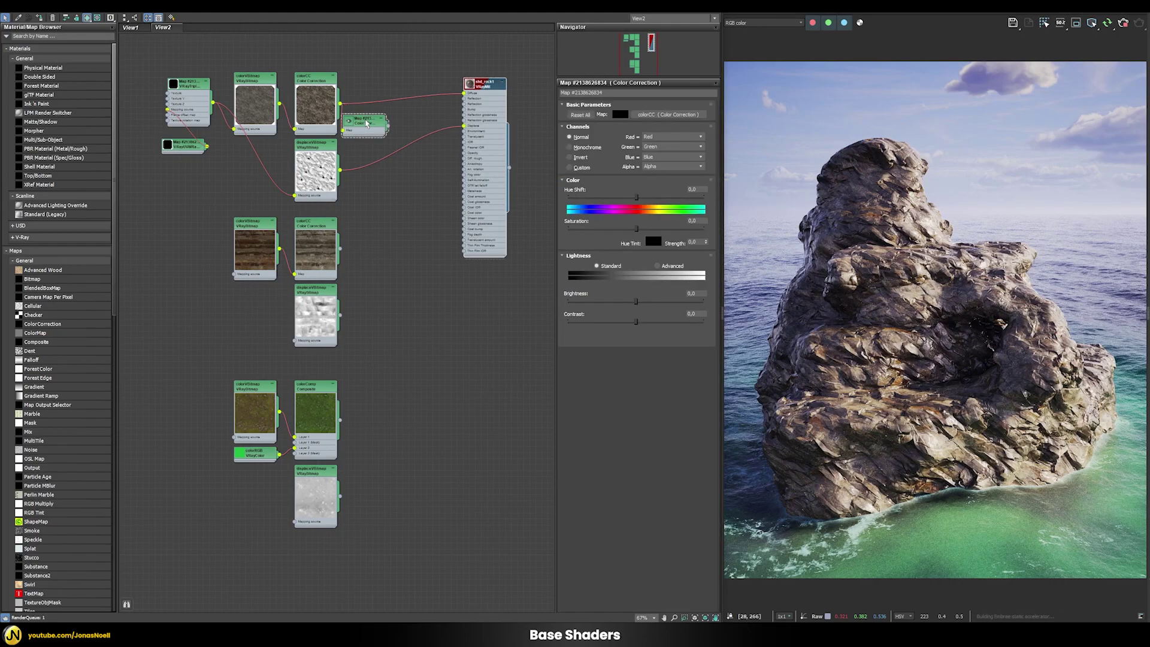
Switch the new Color Correction to advanced lightness, set its RGB gamma to 3 and lower its saturation to -100
{"action": "left_click", "coordinate": [658, 266]}
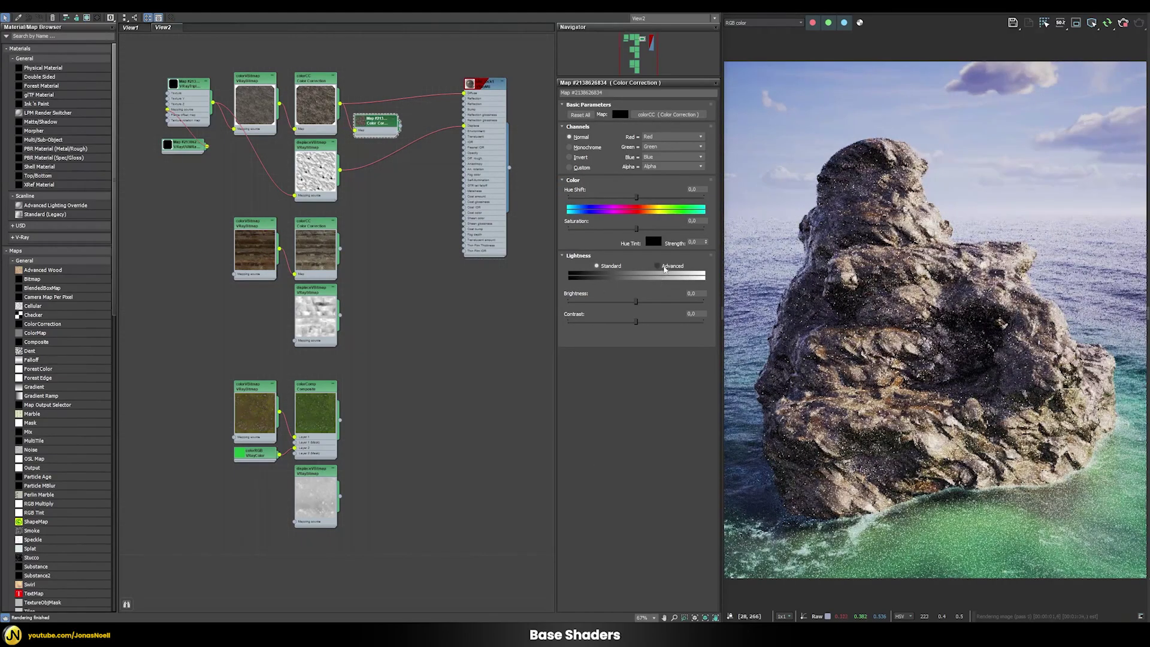
{"action": "double_click", "coordinate": [630, 301]}
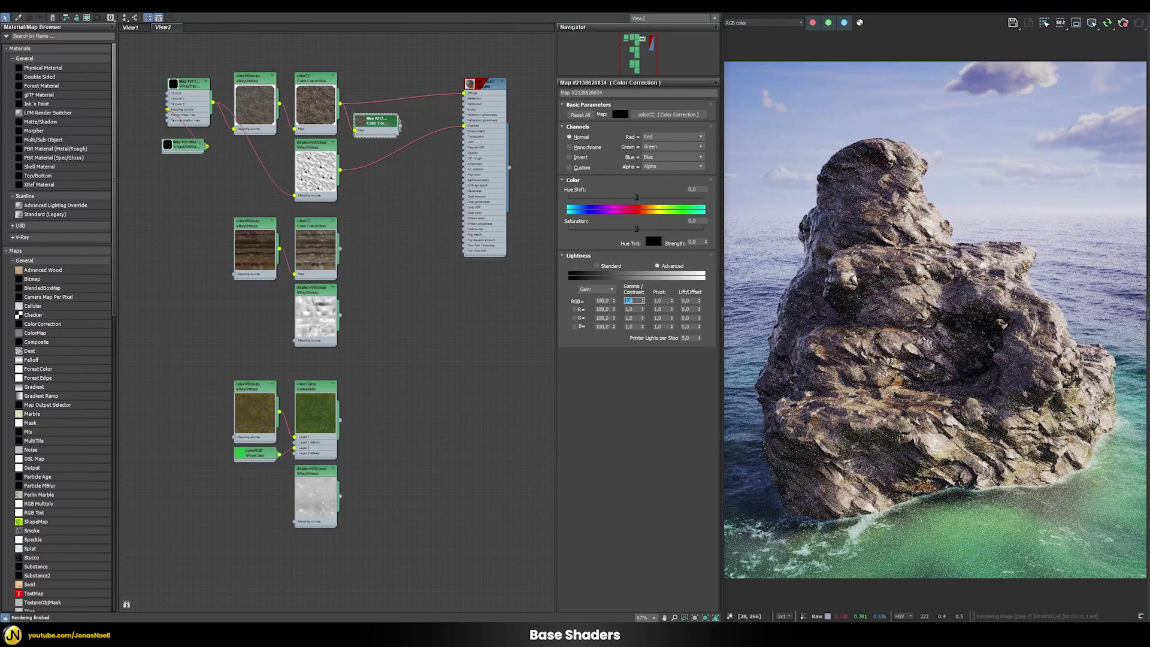
{"action": "type", "text": "3"}
{"action": "key", "text": "Return"}
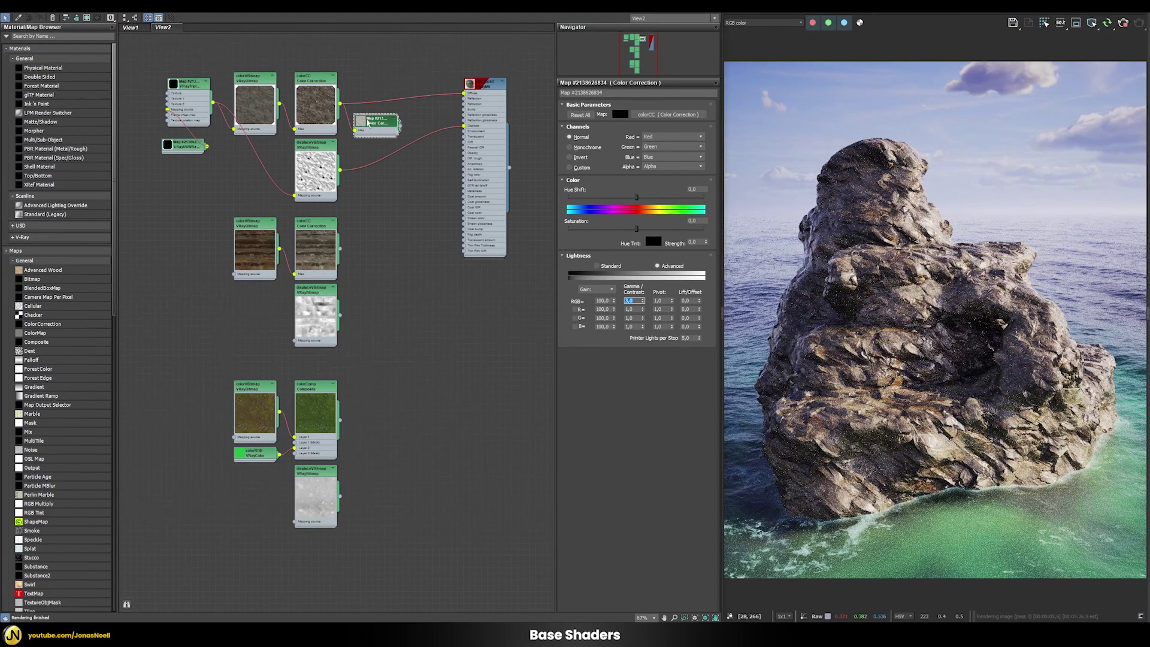
{"action": "left_click_drag", "start_coordinate": [585, 232], "coordinate": [567, 229]}
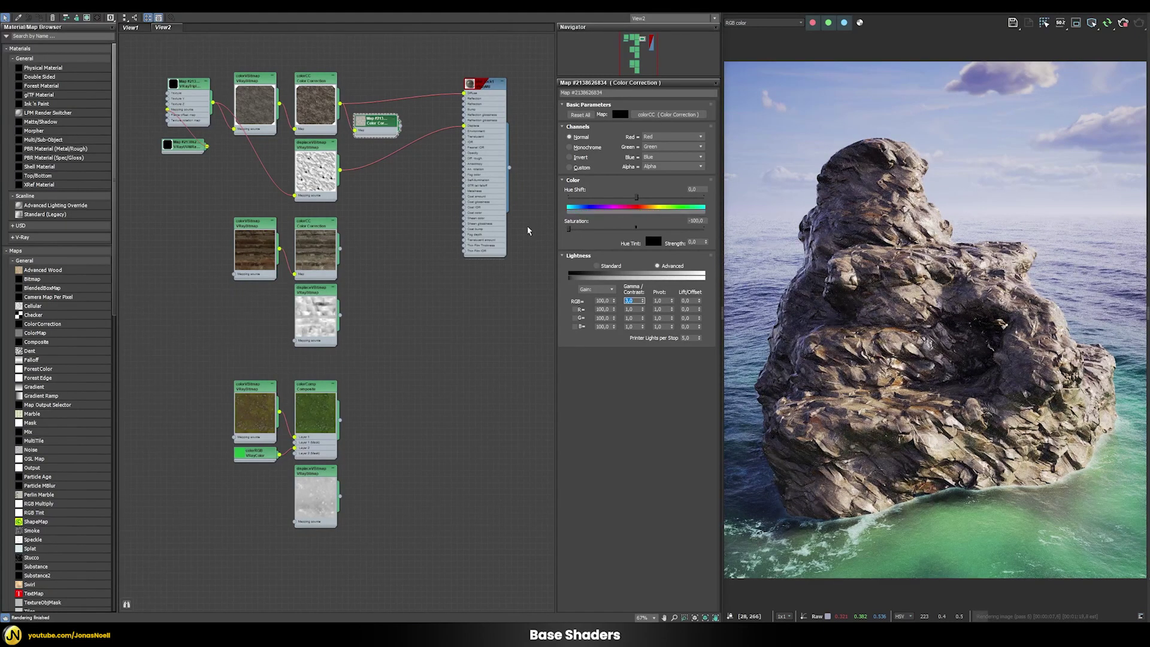
Assign the desaturated Color Correction map to the reflection glossiness of shd_rock1 as an instance
{"action": "left_click", "coordinate": [479, 119]}
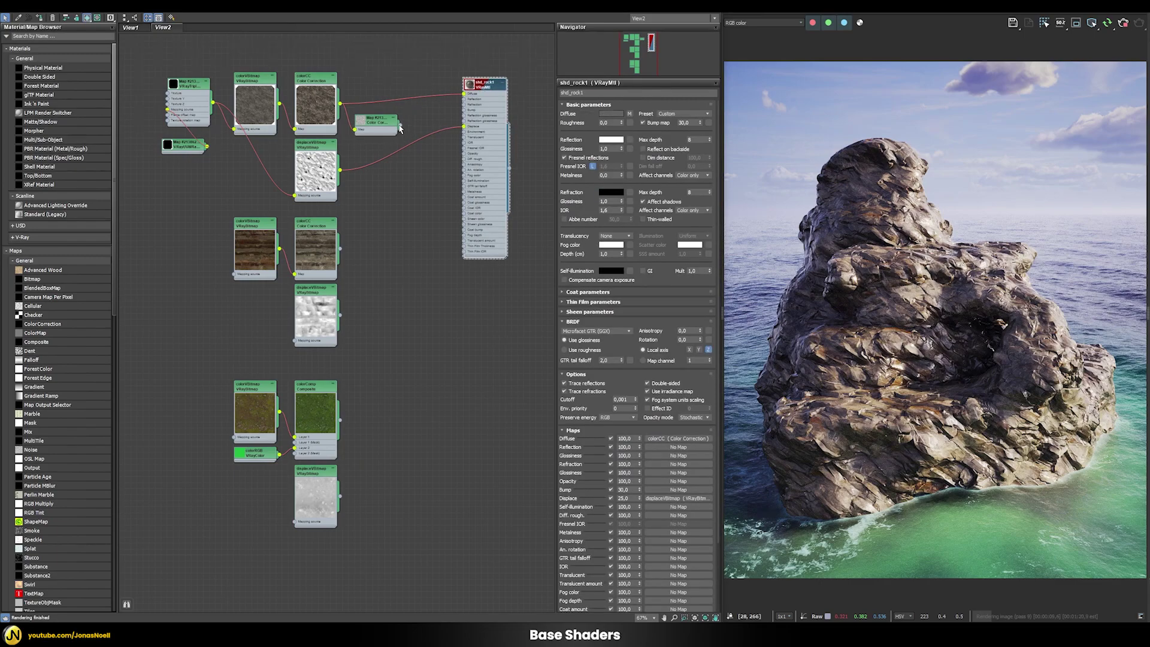
{"action": "left_click_drag", "start_coordinate": [401, 127], "coordinate": [622, 161]}
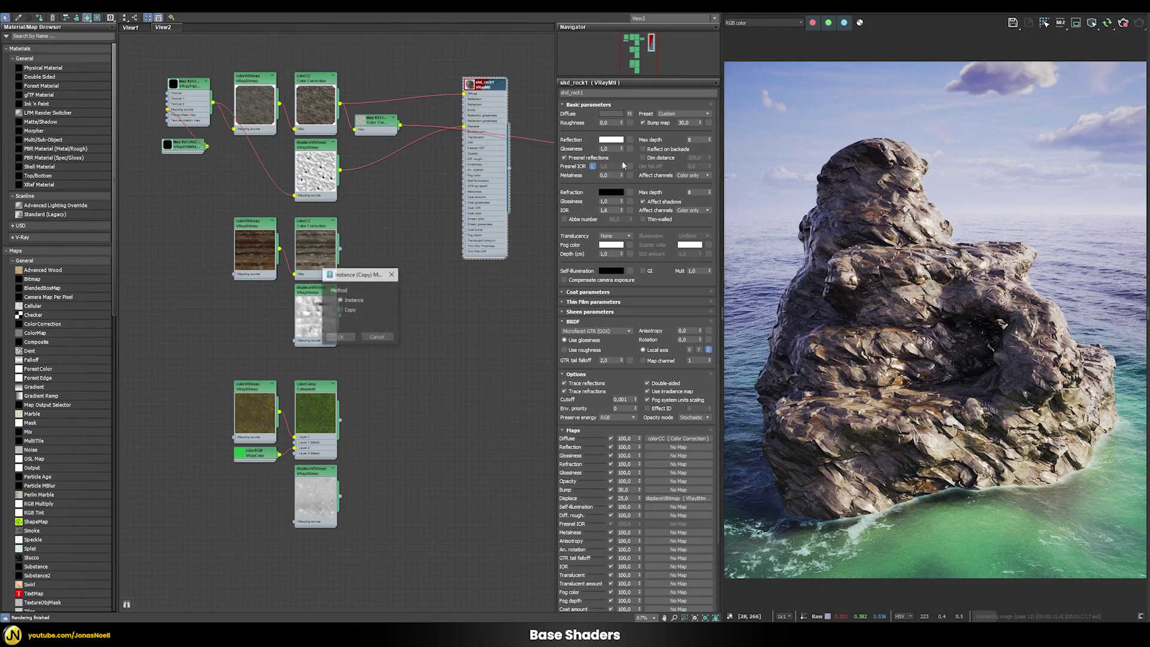
{"action": "left_click", "coordinate": [342, 339]}
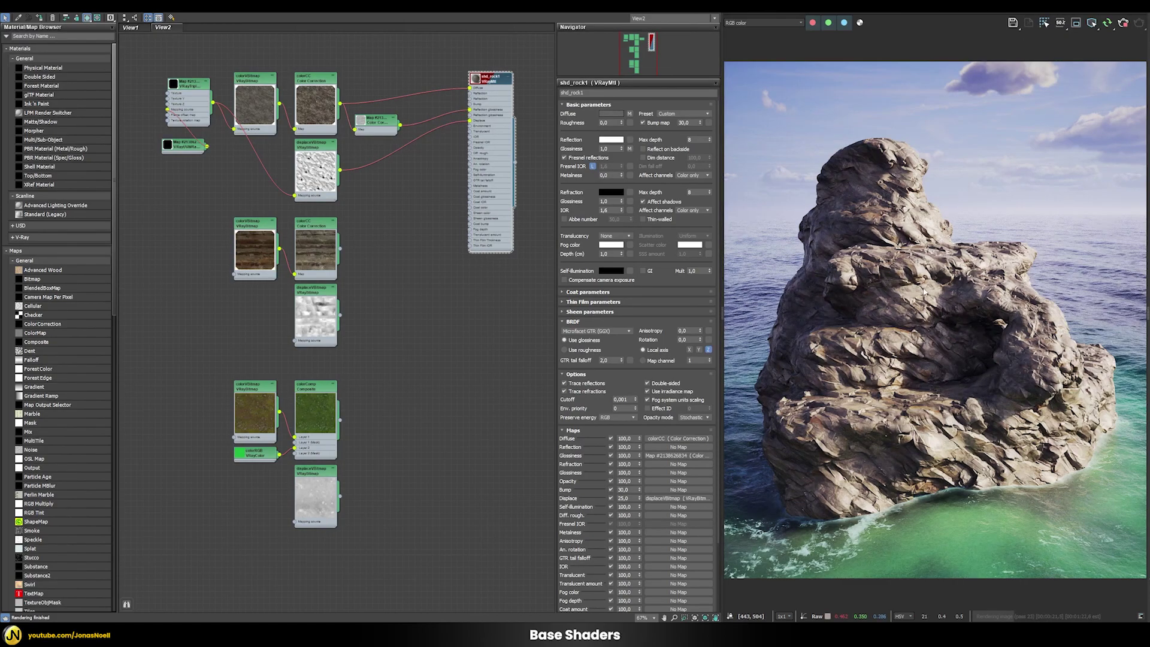
Enlarge the shd_rock1 node's preview, move the node closer to its maps and collapse its input slots
{"action": "double_click", "coordinate": [476, 78]}
{"action": "left_click_drag", "start_coordinate": [492, 92], "coordinate": [474, 90]}
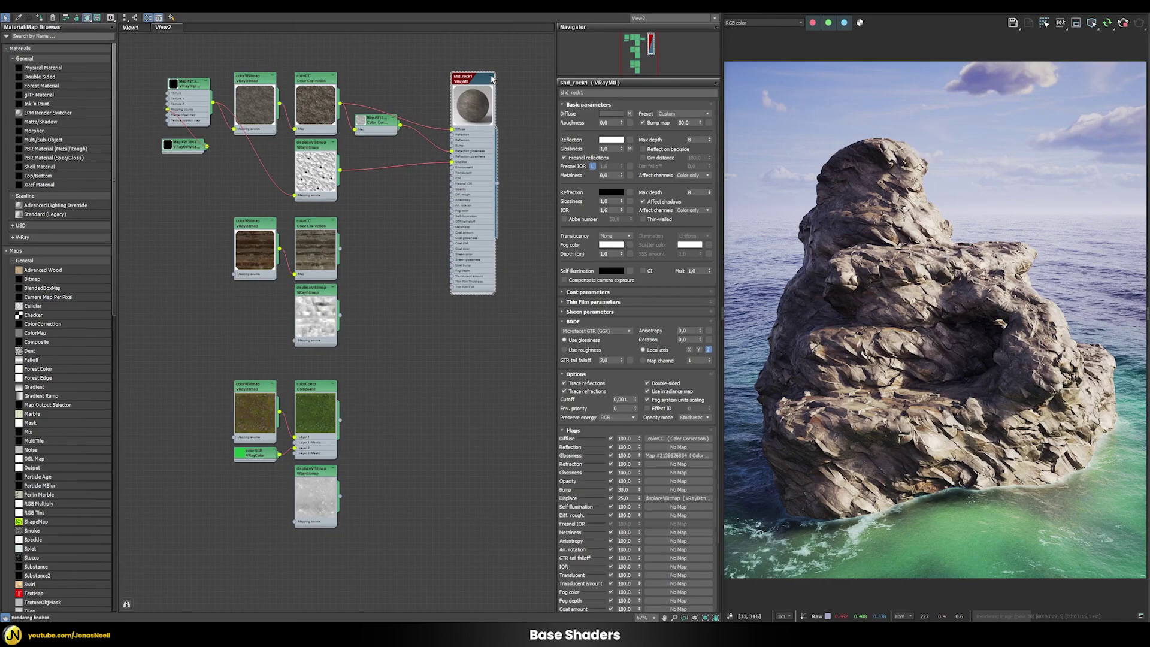
{"action": "left_click", "coordinate": [492, 78]}
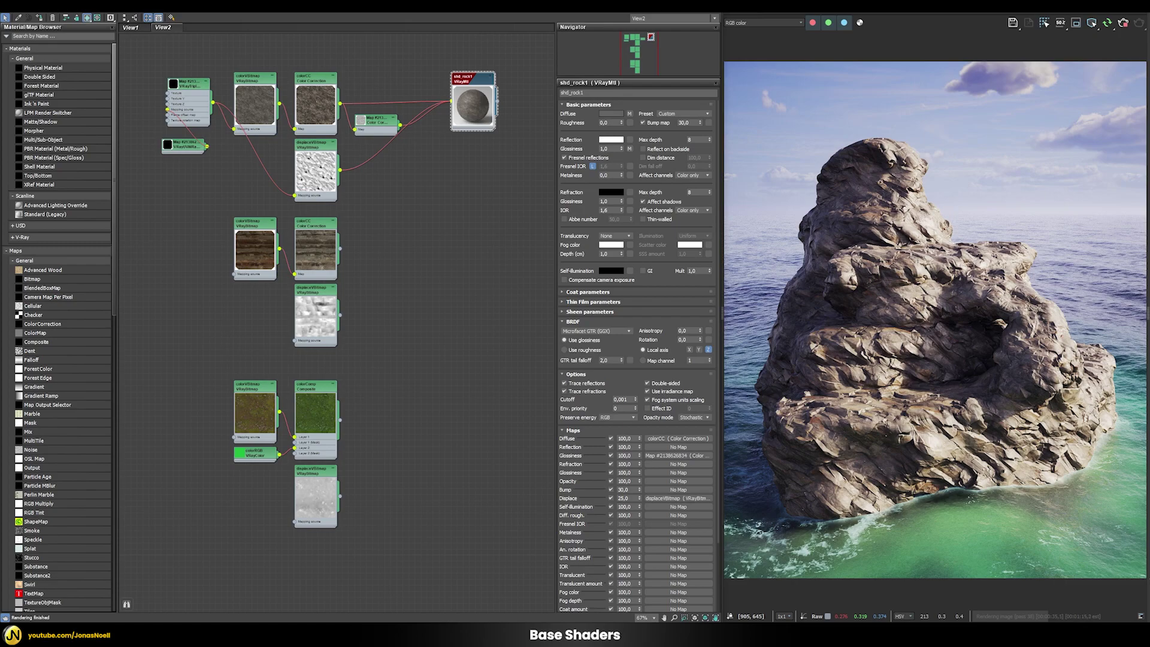
Duplicate shd_rock1 with its glossiness Color Correction beside the second rock's maps and delete the copies' links to the first rock's maps
{"action": "left_click_drag", "start_coordinate": [528, 56], "coordinate": [366, 147]}
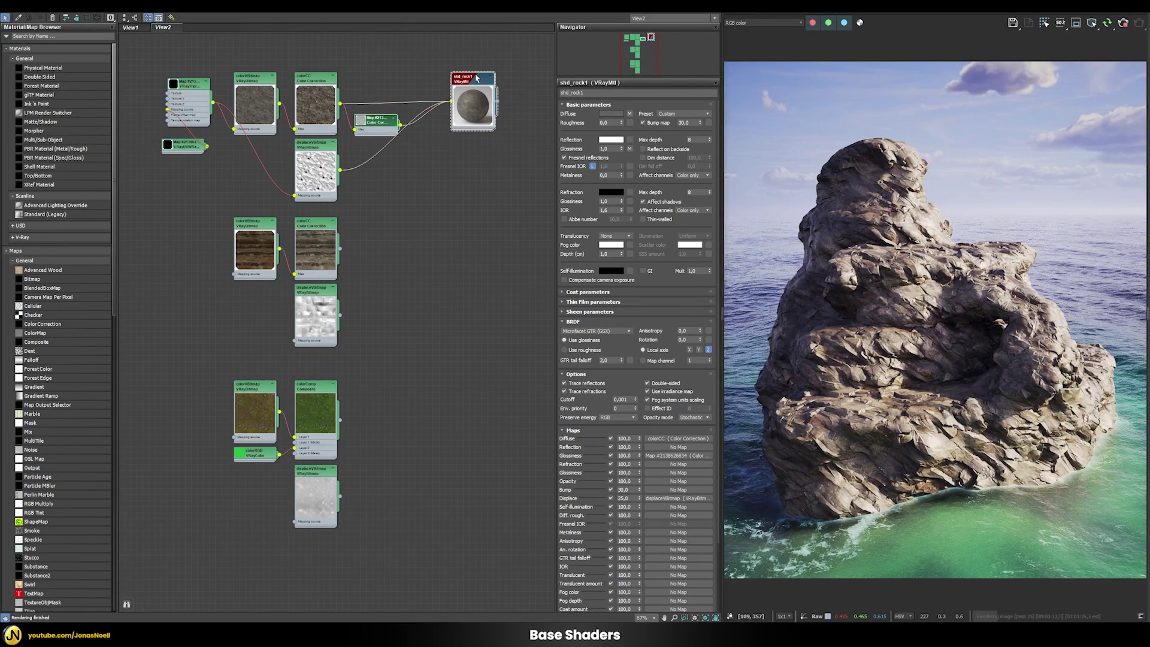
{"action": "left_click_drag", "start_coordinate": [473, 81], "coordinate": [474, 226], "text": "shift"}
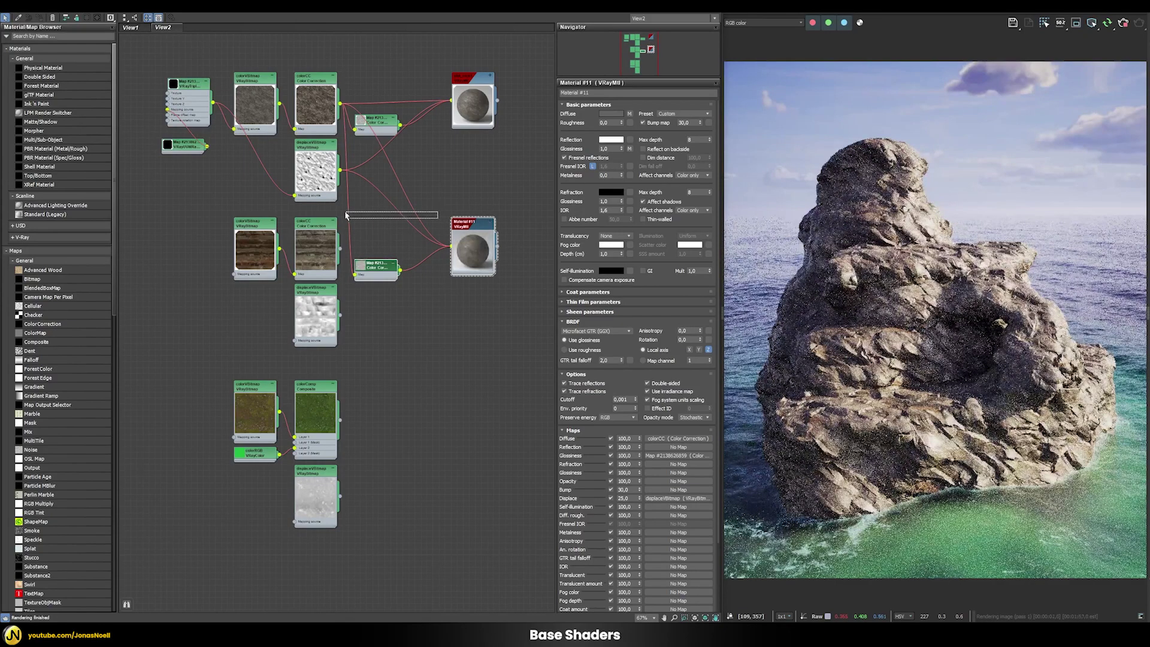
{"action": "key", "text": "Delete"}
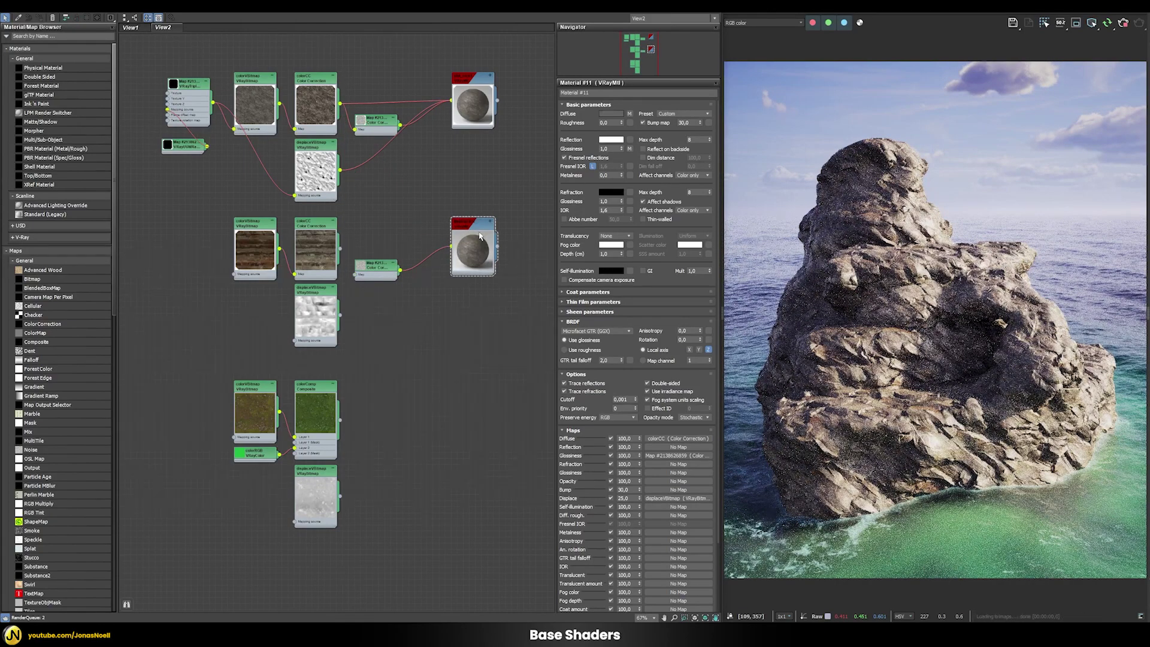
Rename the duplicated material as shd_rock2
{"action": "double_click", "coordinate": [457, 231]}
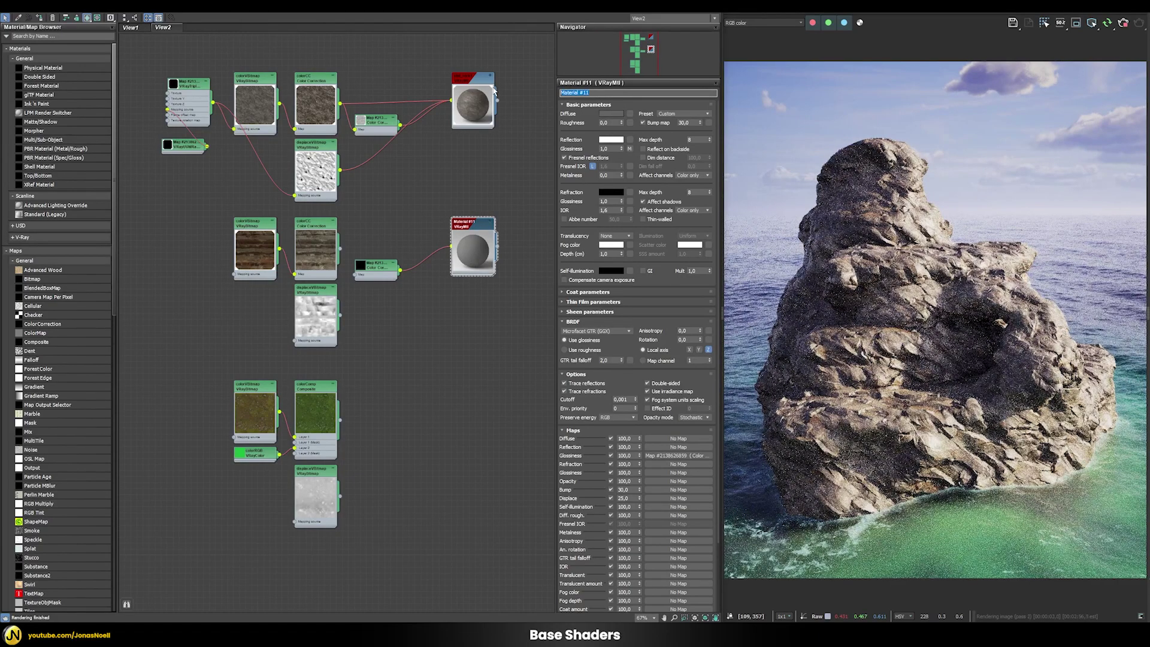
{"action": "type", "text": "shd_rock2"}
{"action": "key", "text": "Return"}
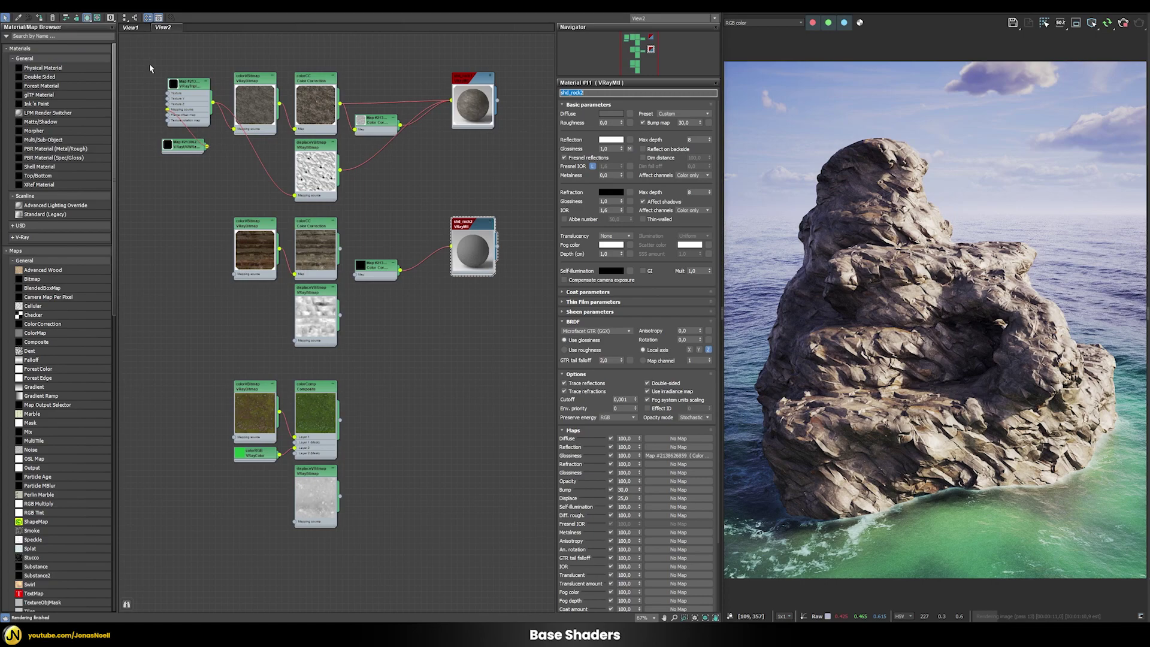
Duplicate the triplanar and UVW randomizer maps next to the second rock's color bitmap and check the copied randomizer's parameters
{"action": "left_click_drag", "start_coordinate": [149, 71], "coordinate": [204, 163]}
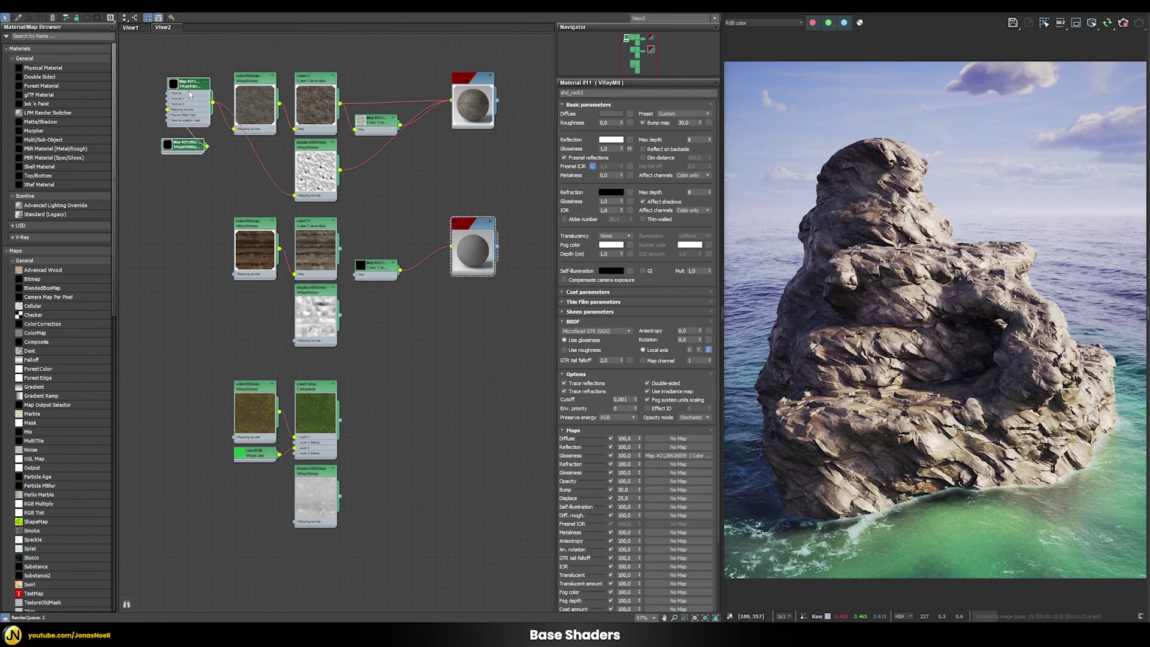
{"action": "left_click_drag", "start_coordinate": [190, 88], "coordinate": [187, 226], "text": "shift"}
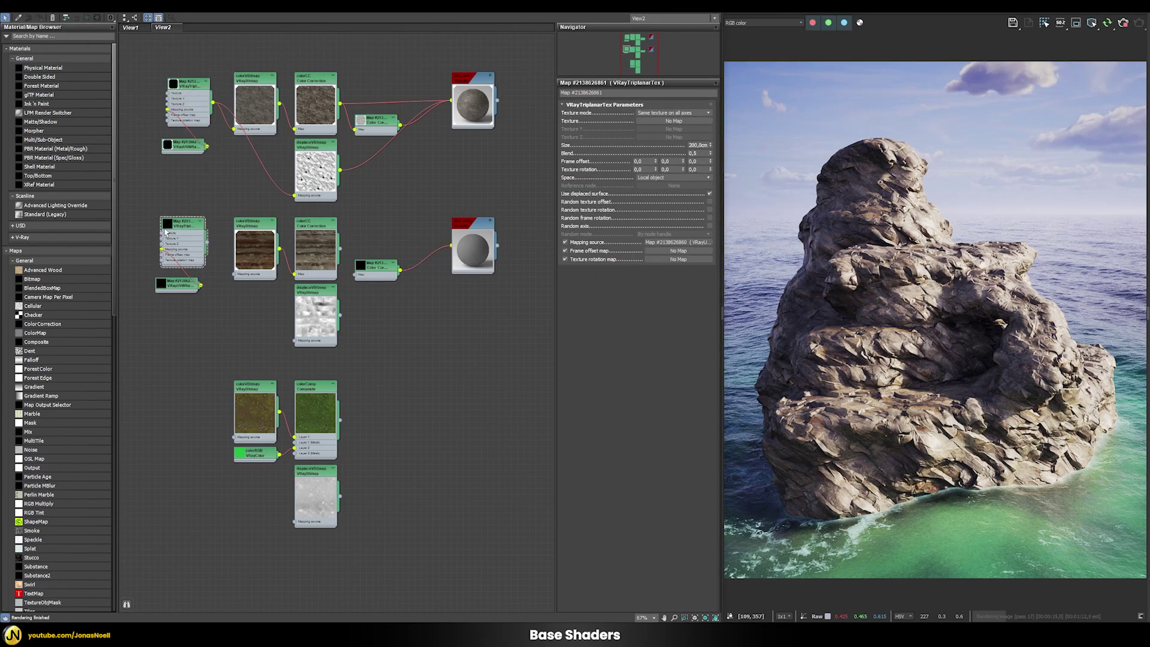
{"action": "left_click", "coordinate": [172, 284]}
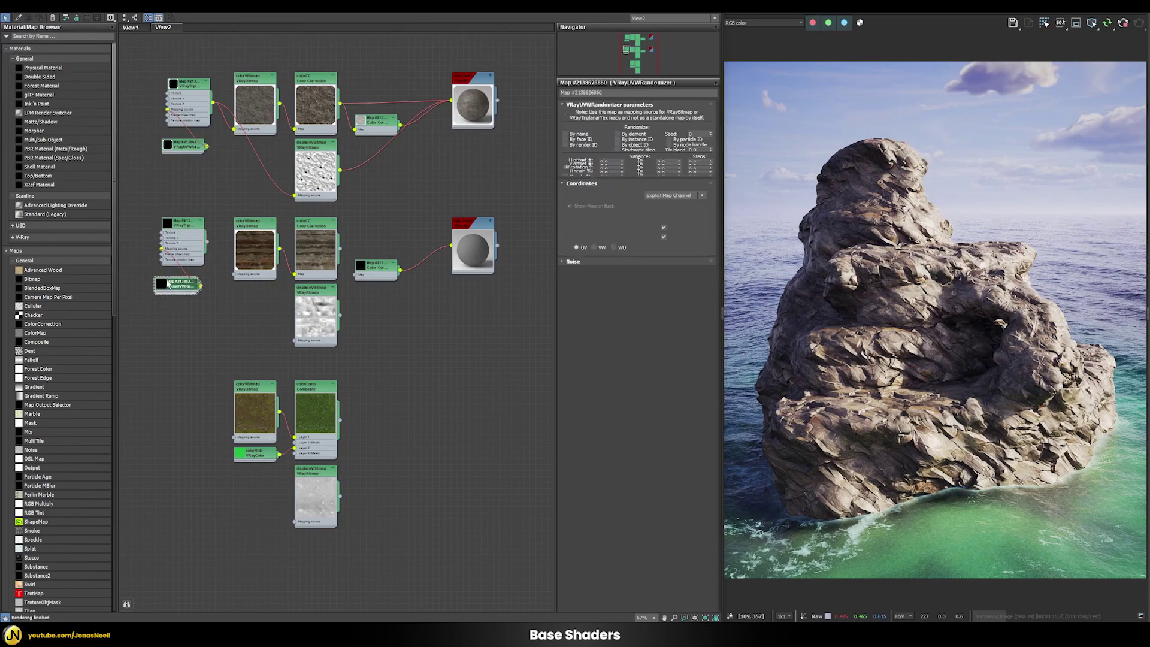
Set the size of the second rock's triplanar map to 100 cm
{"action": "left_click", "coordinate": [179, 225]}
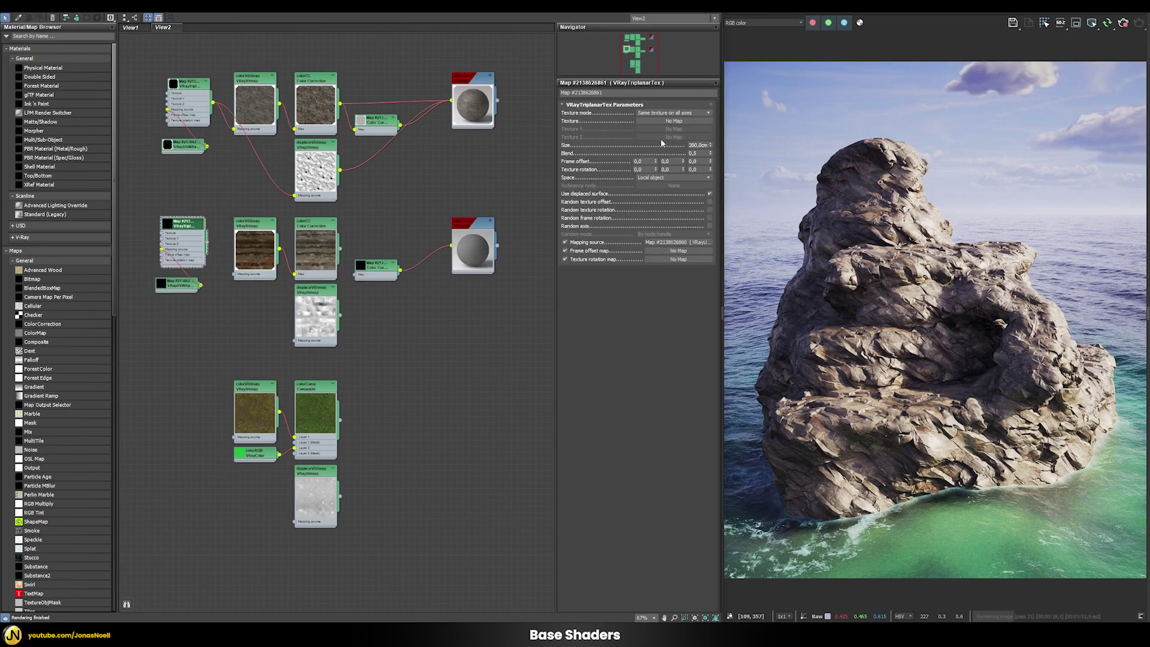
{"action": "double_click", "coordinate": [697, 145]}
{"action": "type", "text": "100"}
{"action": "key", "text": "Return"}
Connect the copied triplanar map to the mapping source of the second rock's color bitmap and displacement bitmap
{"action": "left_click_drag", "start_coordinate": [206, 245], "coordinate": [234, 274]}
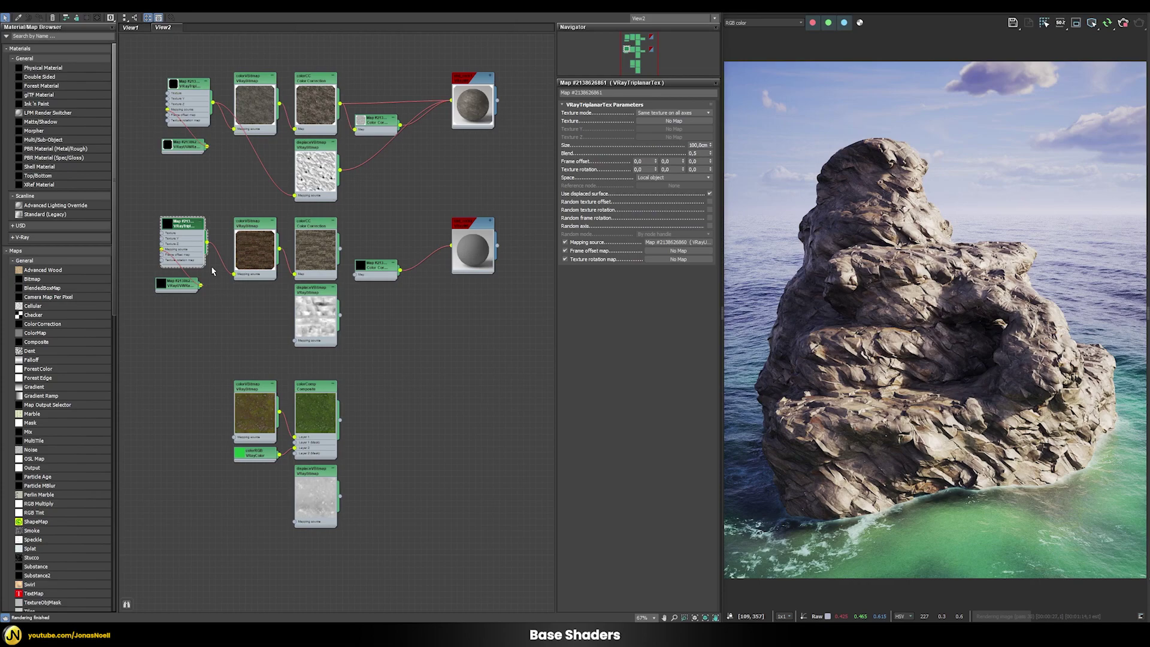
{"action": "left_click_drag", "start_coordinate": [208, 246], "coordinate": [293, 342]}
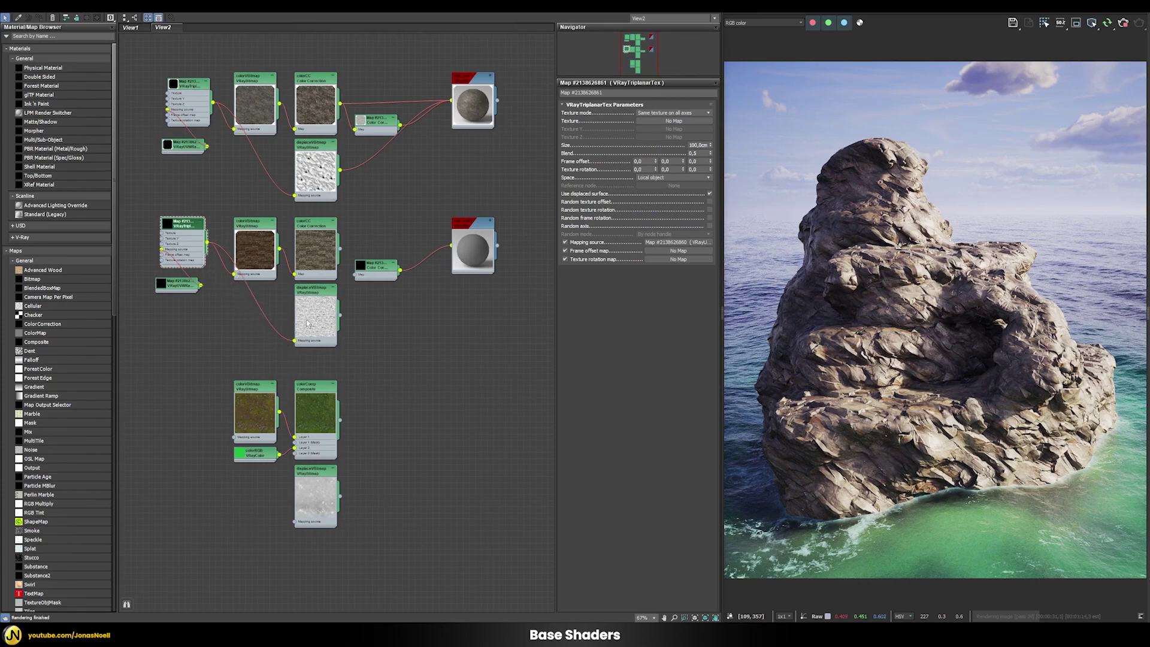
Assign shd_rock2 to the selected terrain, and wire its color correction to diffuse and its displacement bitmap to displacement
{"action": "right_click", "coordinate": [471, 244]}
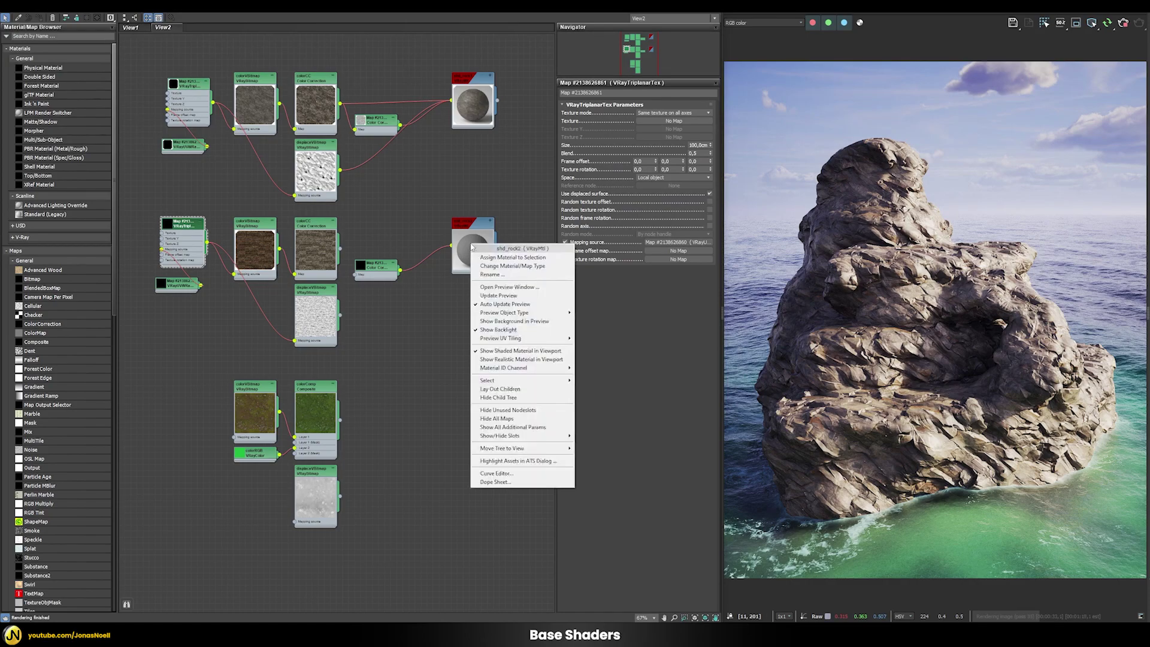
{"action": "left_click", "coordinate": [498, 257]}
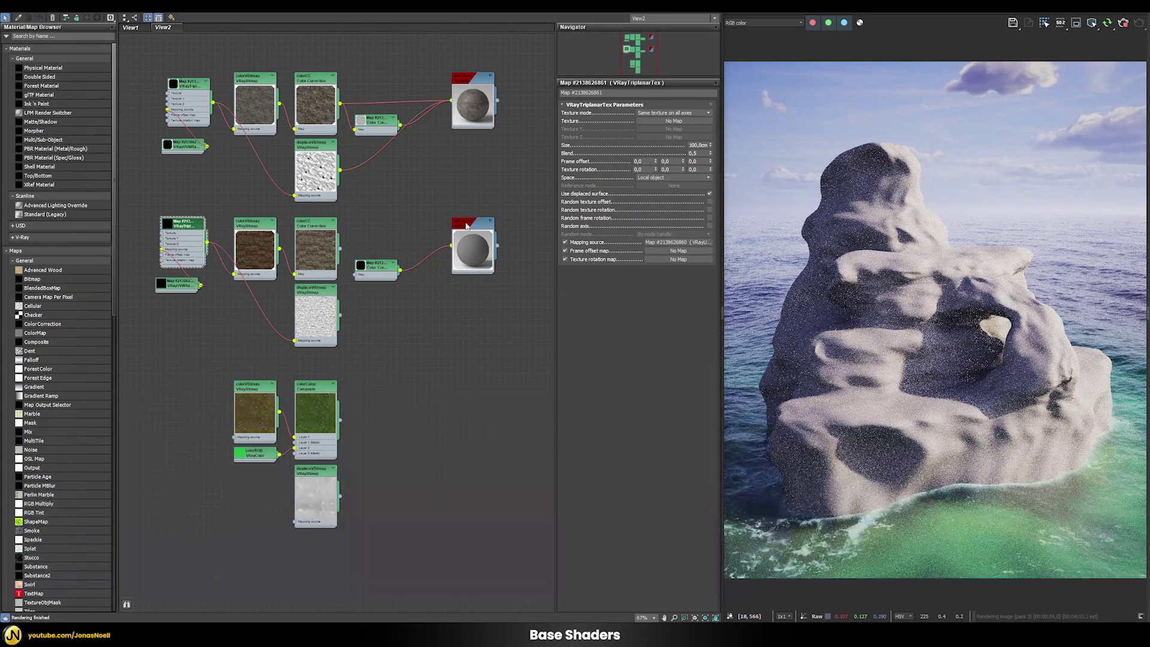
{"action": "left_click", "coordinate": [490, 223]}
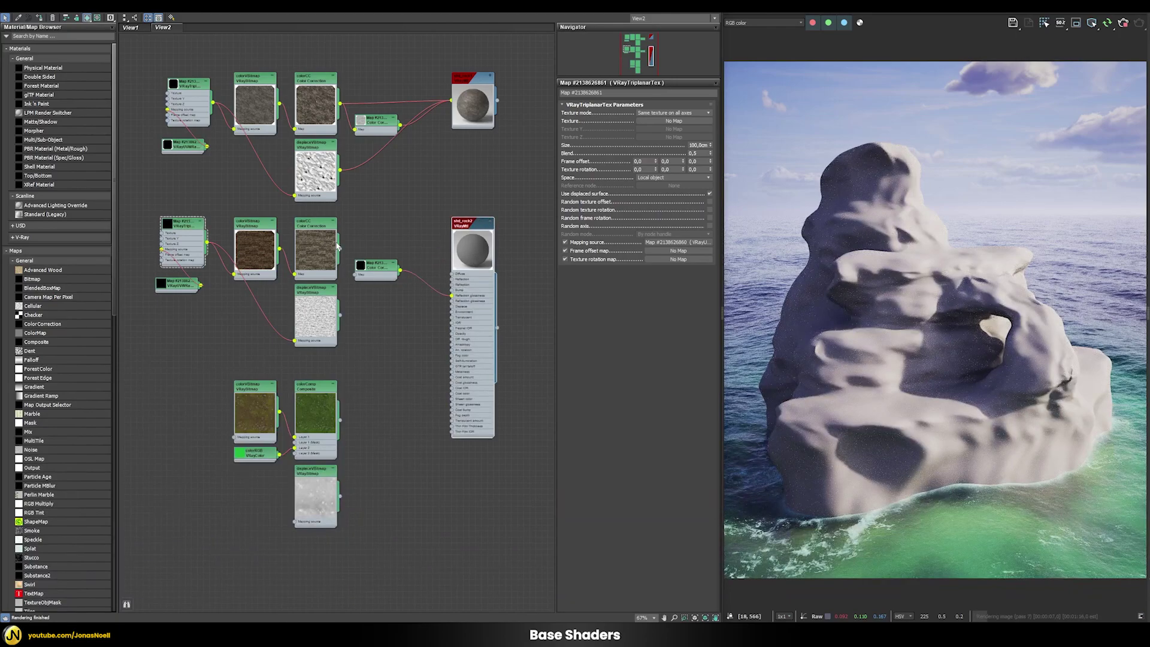
{"action": "left_click_drag", "start_coordinate": [340, 250], "coordinate": [445, 277]}
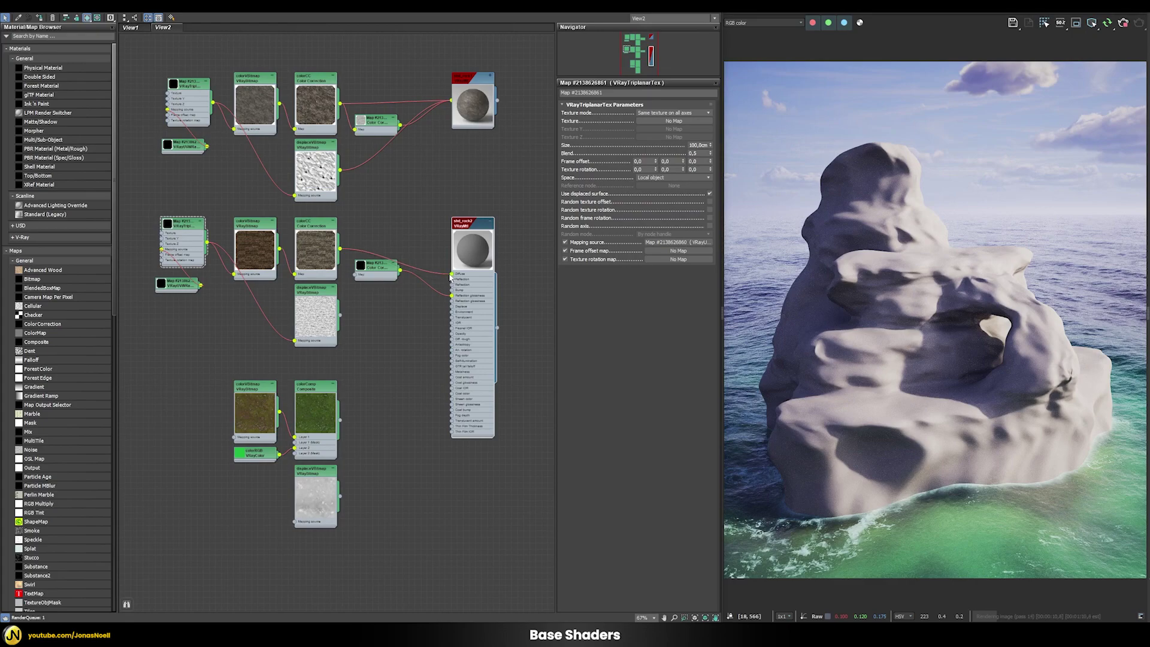
{"action": "left_click_drag", "start_coordinate": [339, 315], "coordinate": [452, 308]}
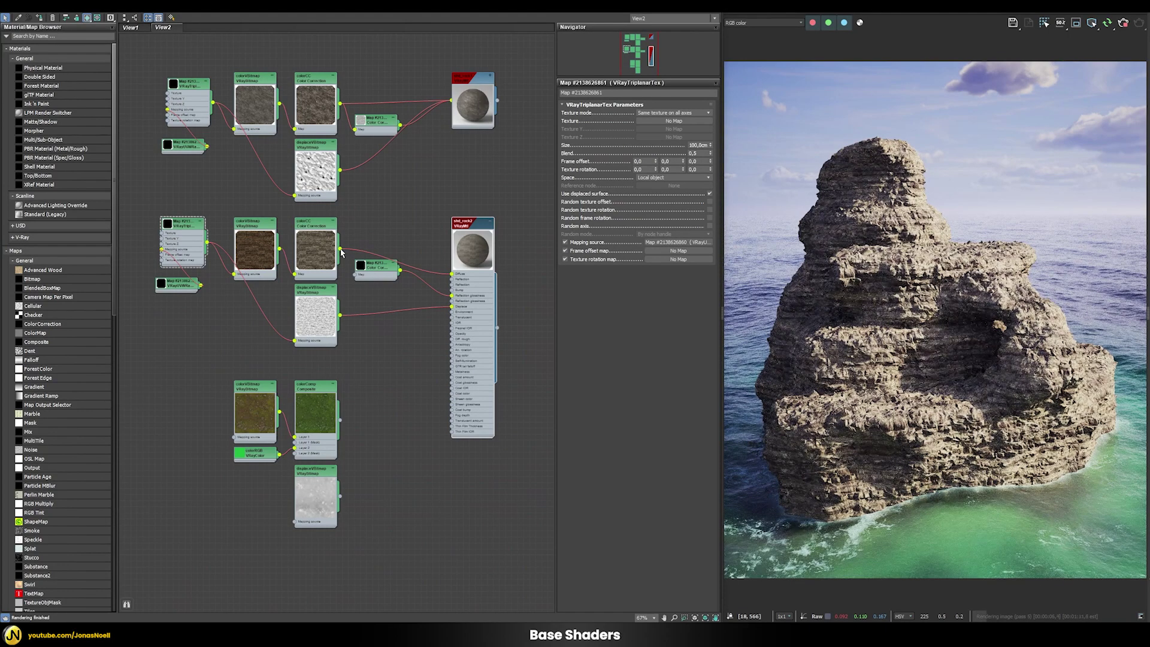
Feed the second rock's color correction into its glossiness color correction and set that map's RGB gamma/contrast to 2
{"action": "left_click_drag", "start_coordinate": [339, 249], "coordinate": [353, 277]}
{"action": "left_click", "coordinate": [375, 265]}
{"action": "left_click", "coordinate": [482, 300]}
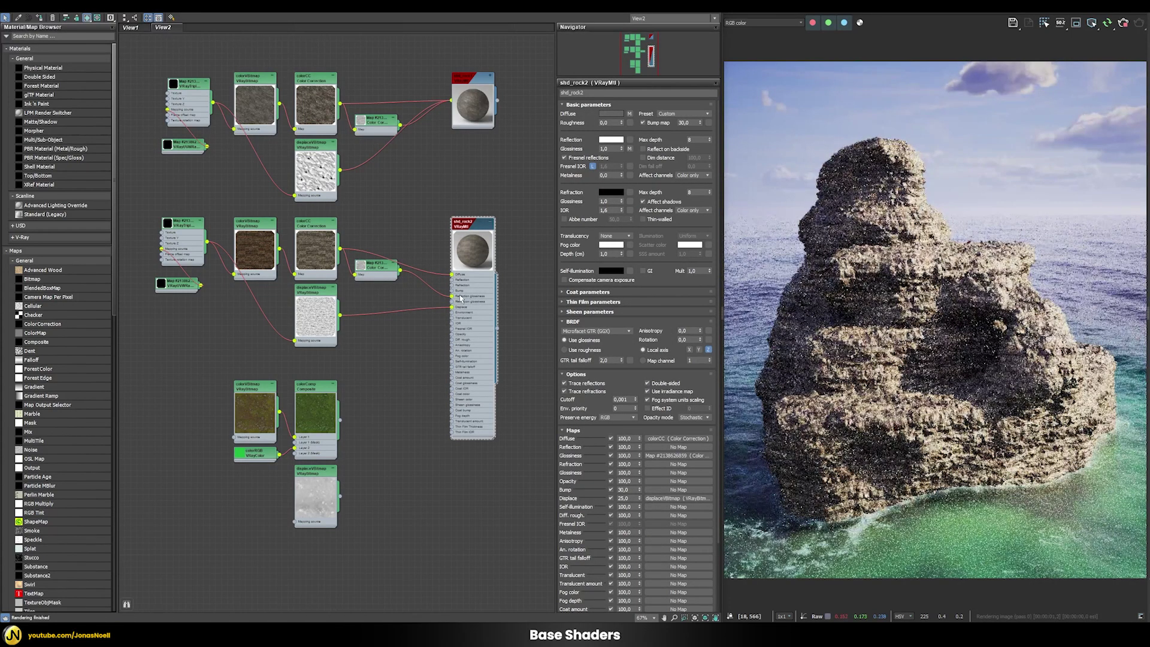
{"action": "left_click", "coordinate": [381, 265]}
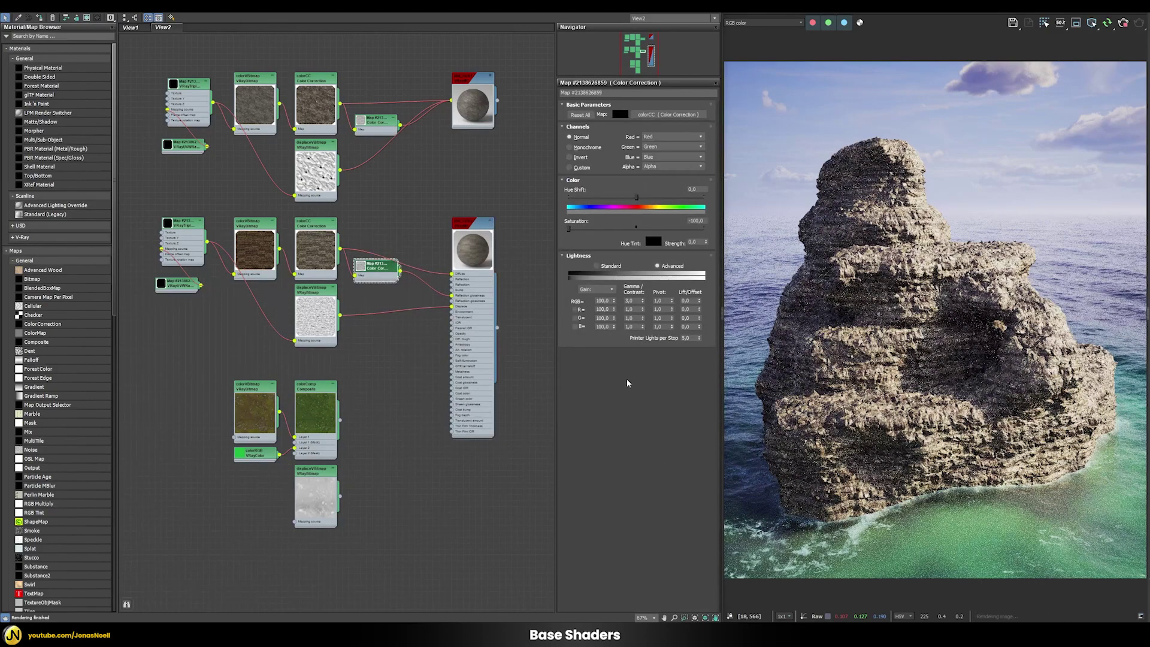
{"action": "double_click", "coordinate": [633, 300]}
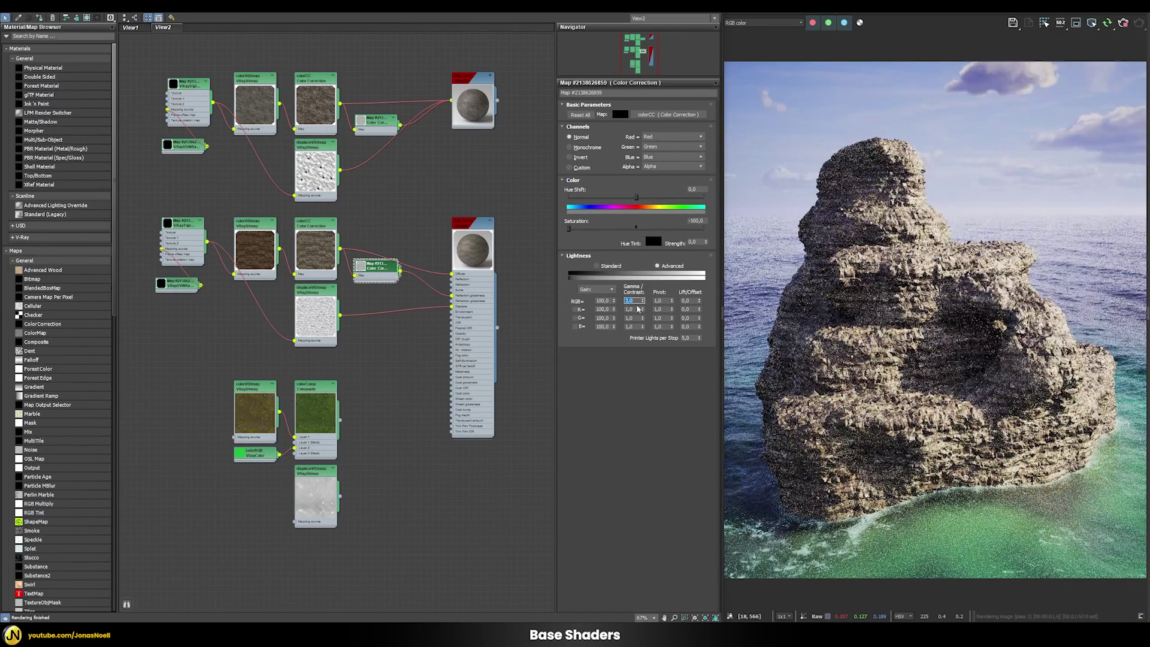
{"action": "type", "text": "2"}
{"action": "key", "text": "Return"}
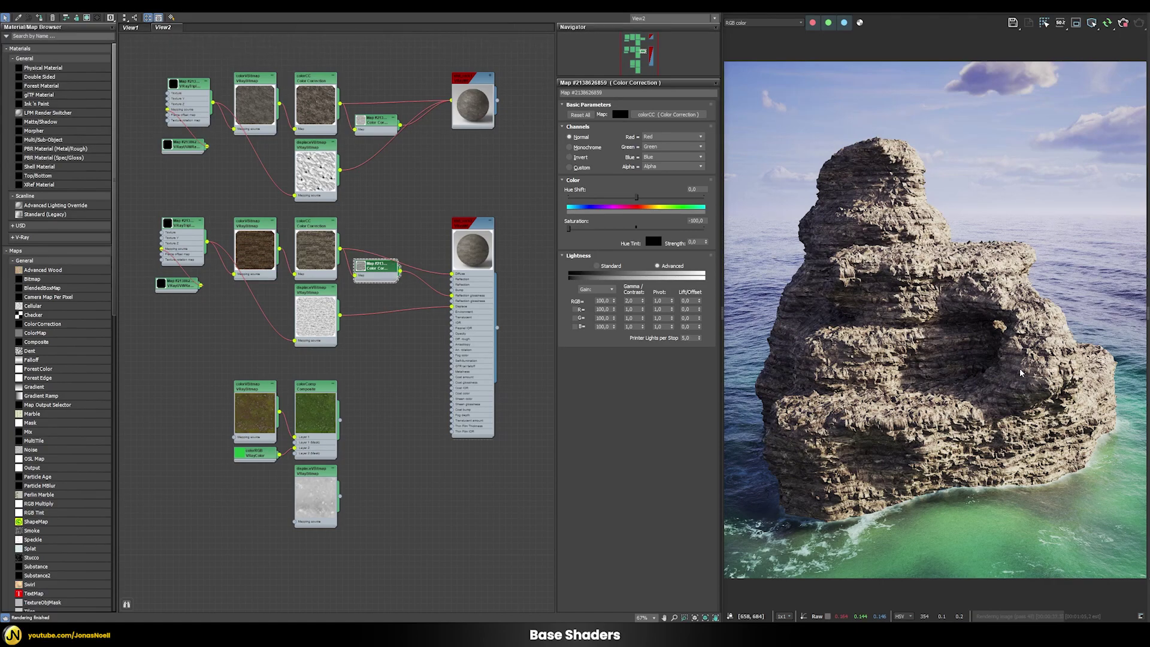
{"action": "left_click", "coordinate": [491, 223]}
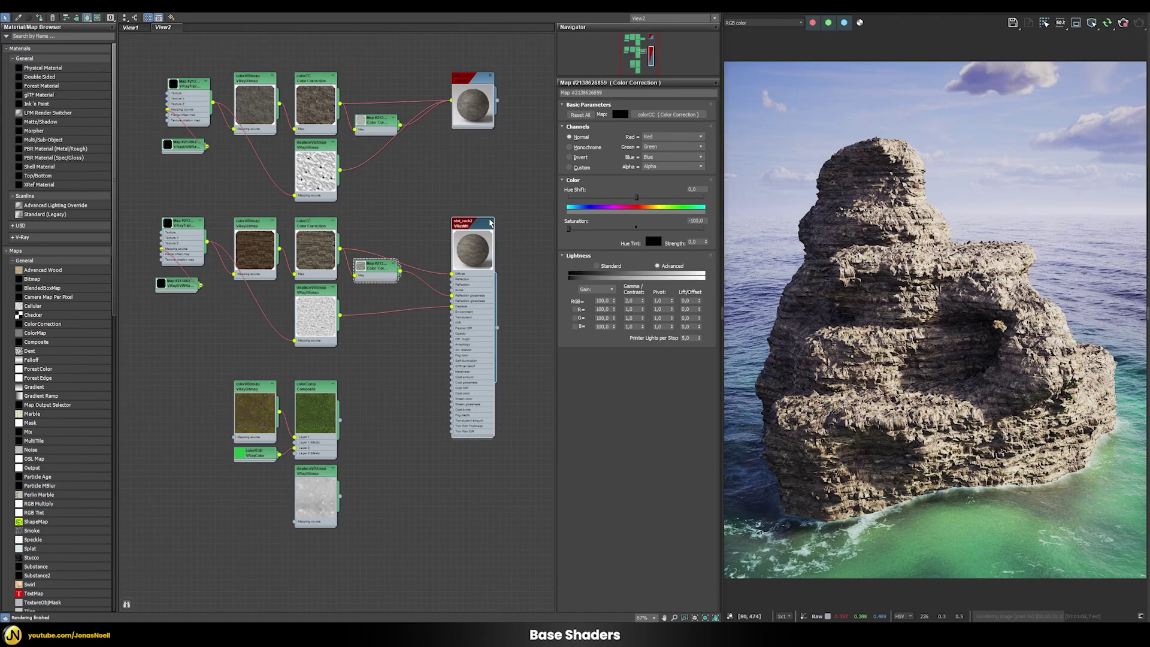
{"action": "double_click", "coordinate": [493, 221]}
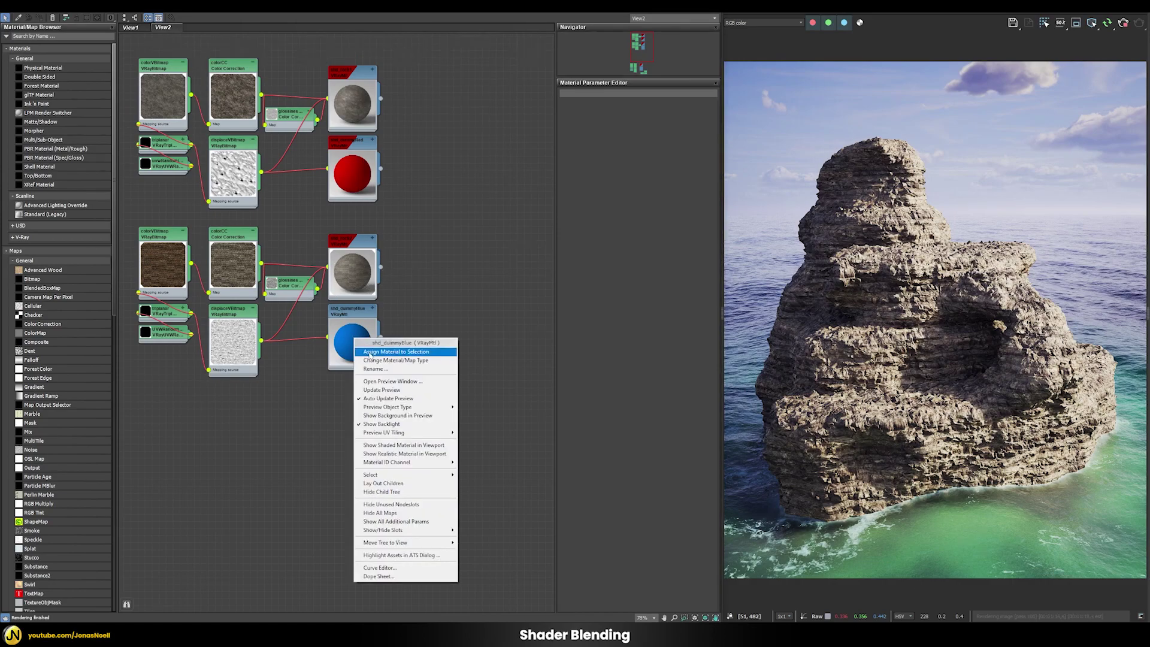
Preview shd_dummyBlue, the first rock material and shd_dummyRed on the selected terrain one after another
{"action": "left_click", "coordinate": [378, 352]}
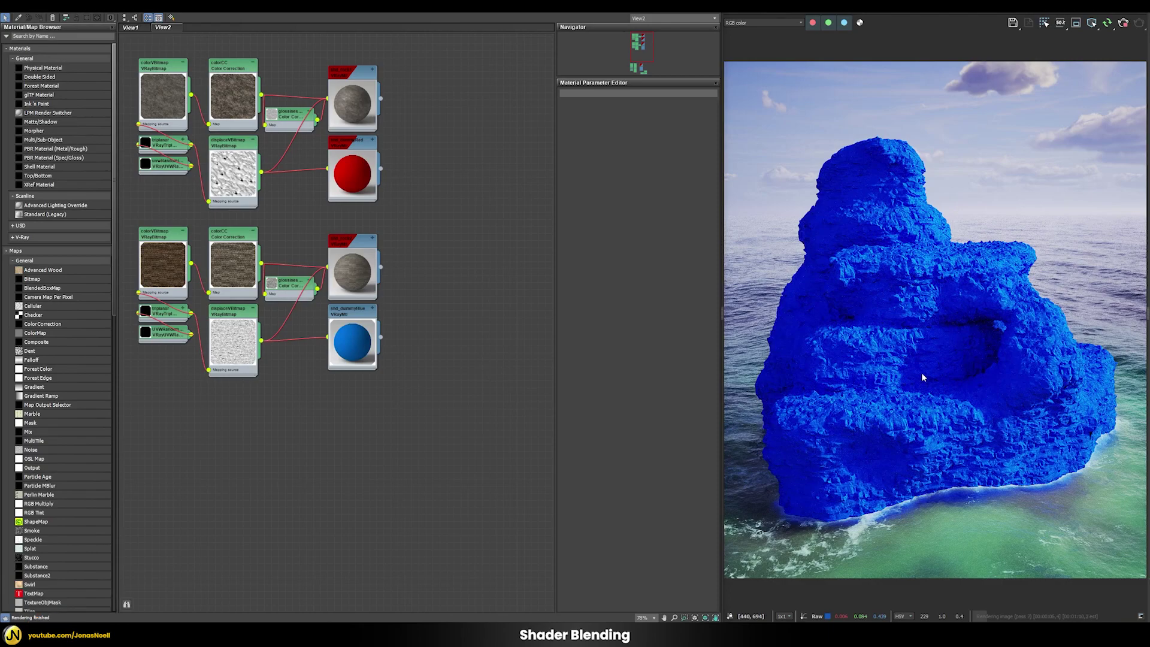
{"action": "right_click", "coordinate": [353, 109]}
{"action": "left_click", "coordinate": [370, 121]}
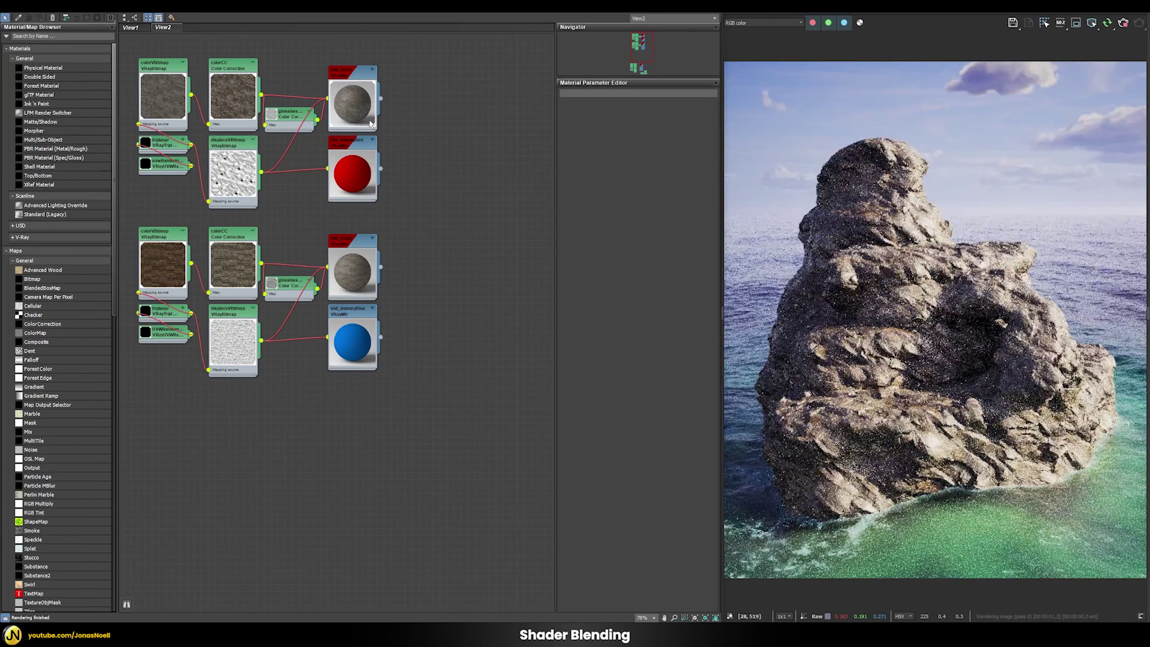
{"action": "right_click", "coordinate": [353, 161]}
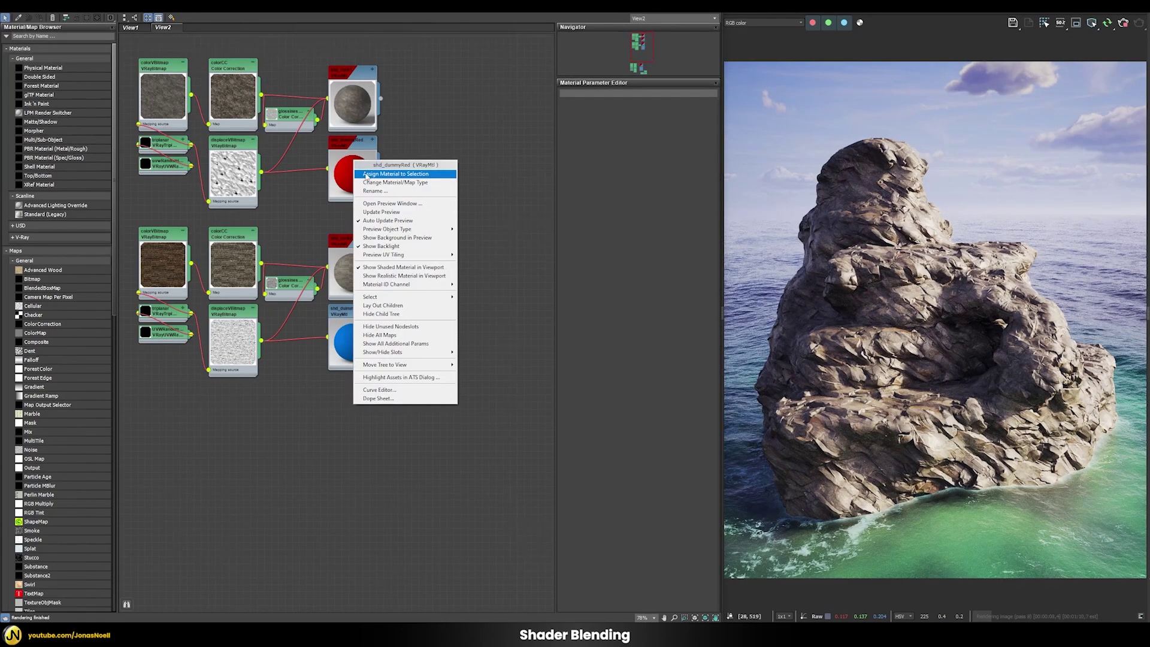
{"action": "left_click", "coordinate": [366, 174]}
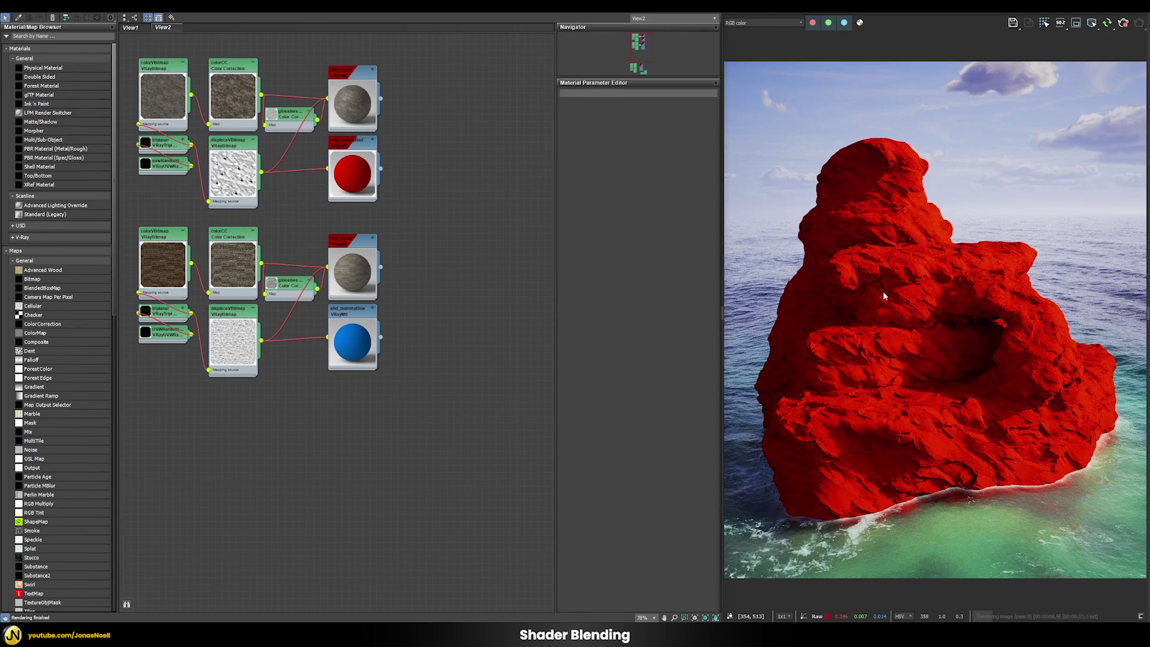
Add a VRayBlendMtl beside the rock materials and use an instance of shd_dummyRed as its base material
{"action": "left_click", "coordinate": [56, 36]}
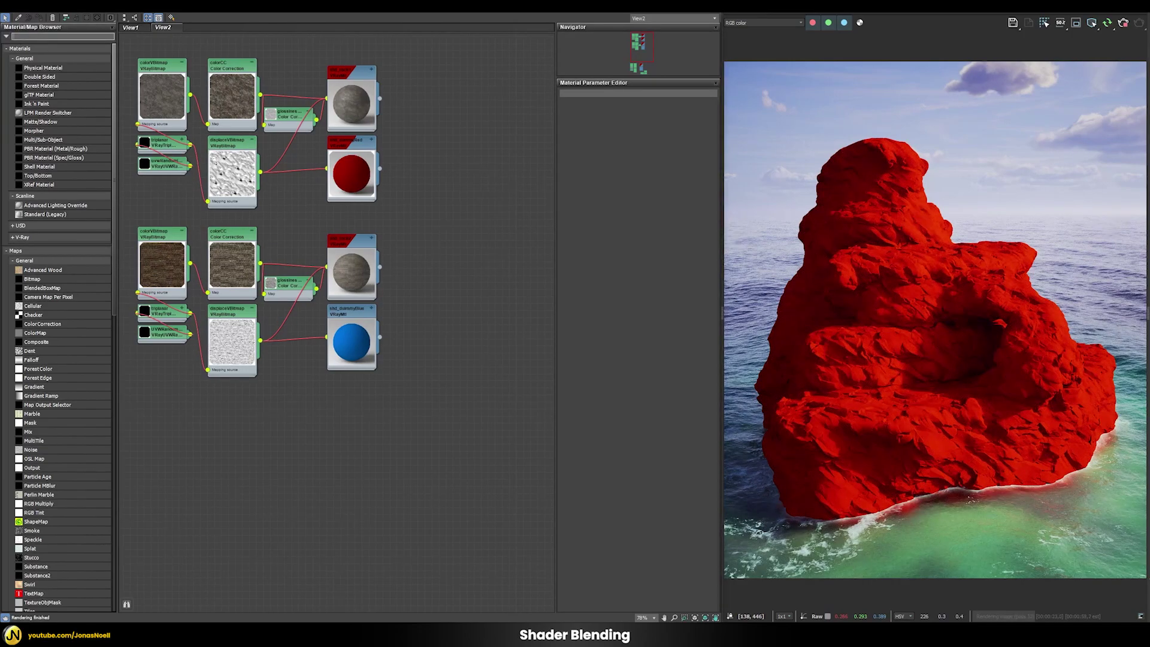
{"action": "type", "text": "vrayb"}
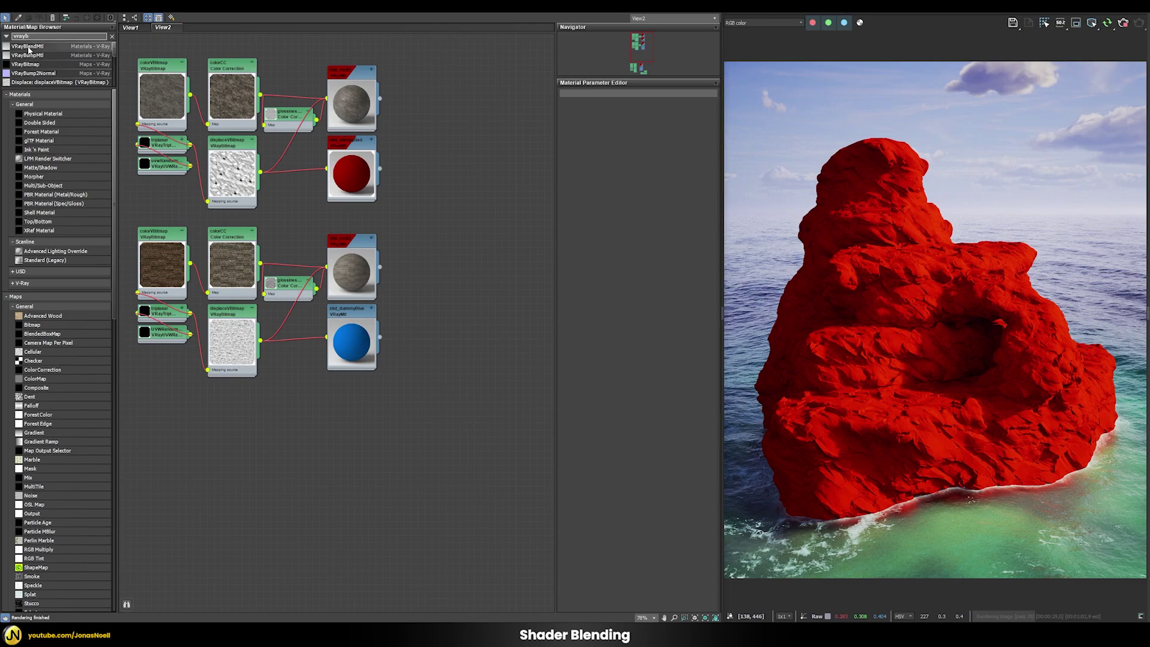
{"action": "left_click_drag", "start_coordinate": [27, 46], "coordinate": [474, 119]}
{"action": "double_click", "coordinate": [461, 181]}
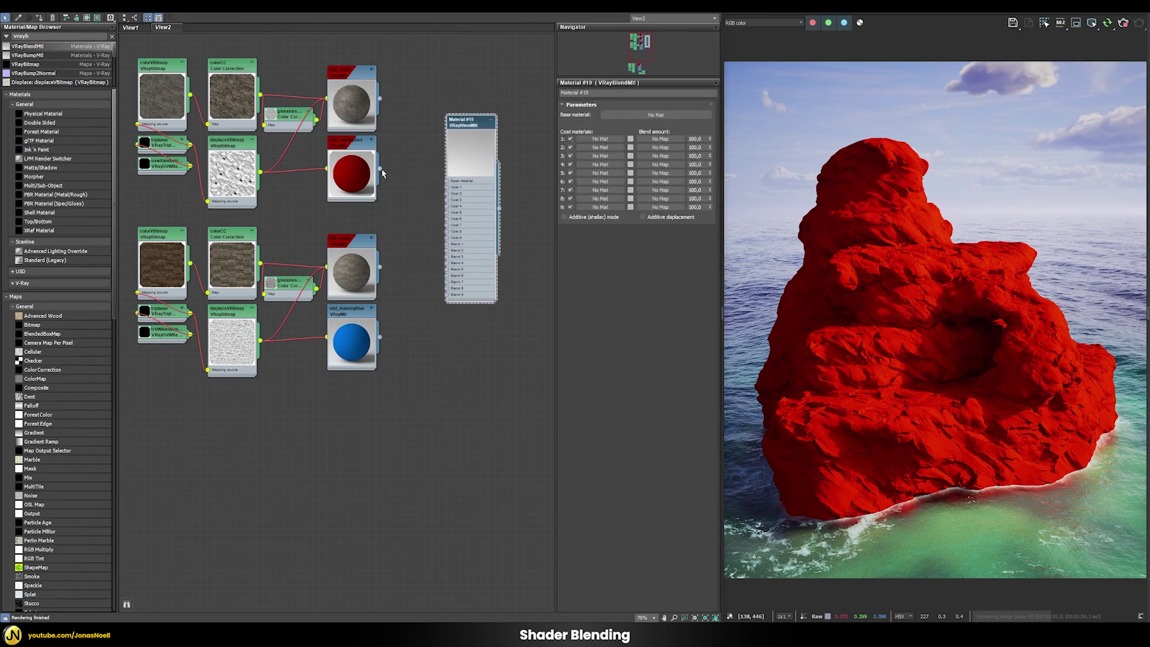
{"action": "left_click_drag", "start_coordinate": [408, 194], "coordinate": [628, 119]}
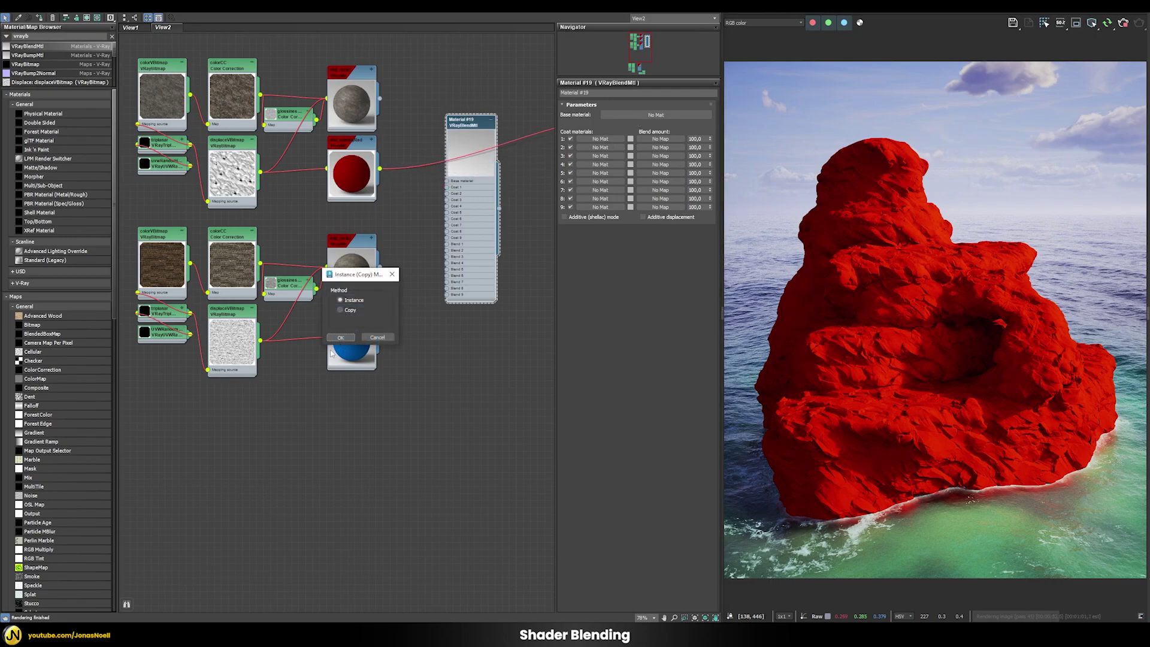
{"action": "left_click", "coordinate": [338, 338]}
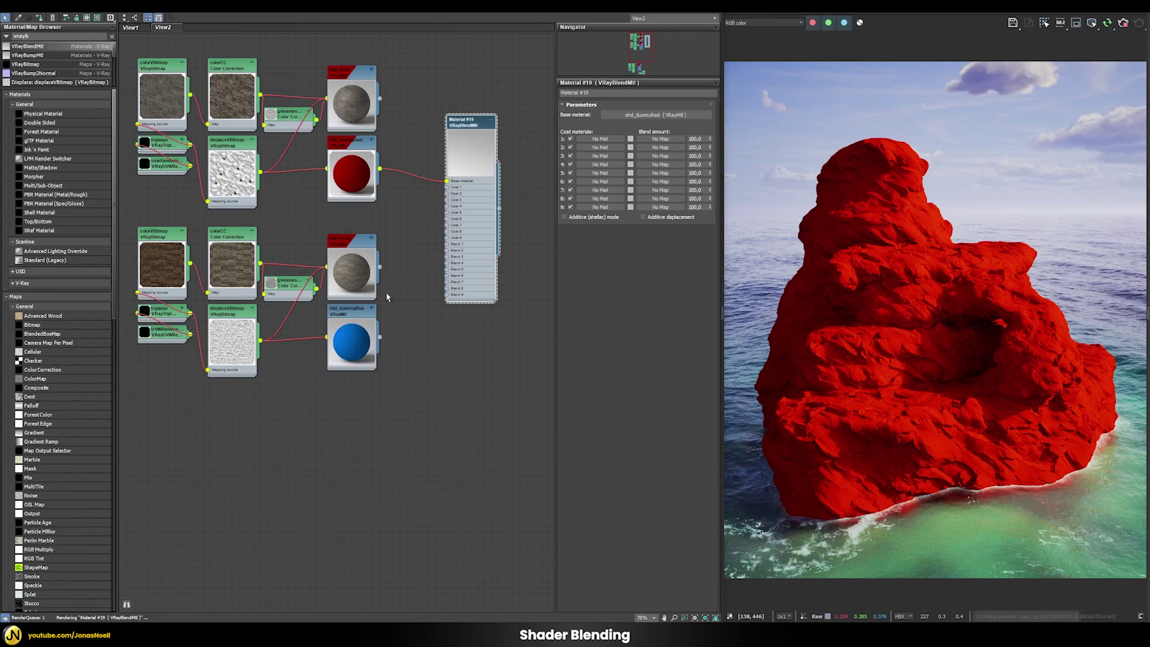
Assign the blend material to the selected terrain and add an instance of shd_dummyBlue as its first coat material
{"action": "right_click", "coordinate": [468, 151]}
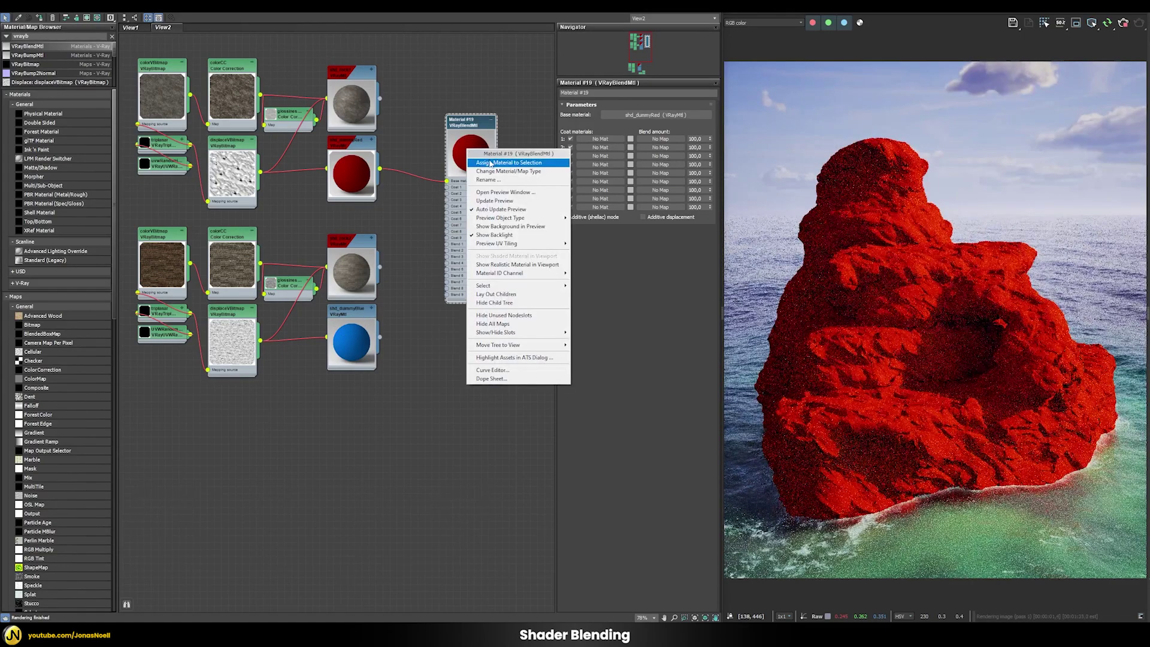
{"action": "left_click", "coordinate": [508, 163]}
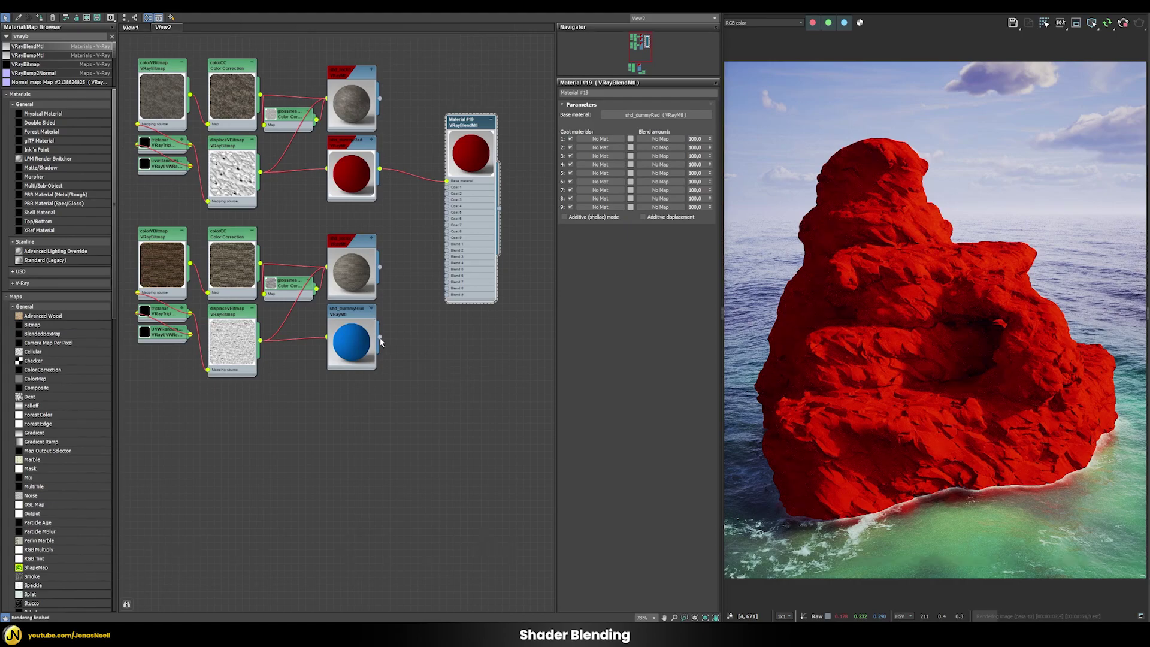
{"action": "left_click_drag", "start_coordinate": [380, 339], "coordinate": [595, 143]}
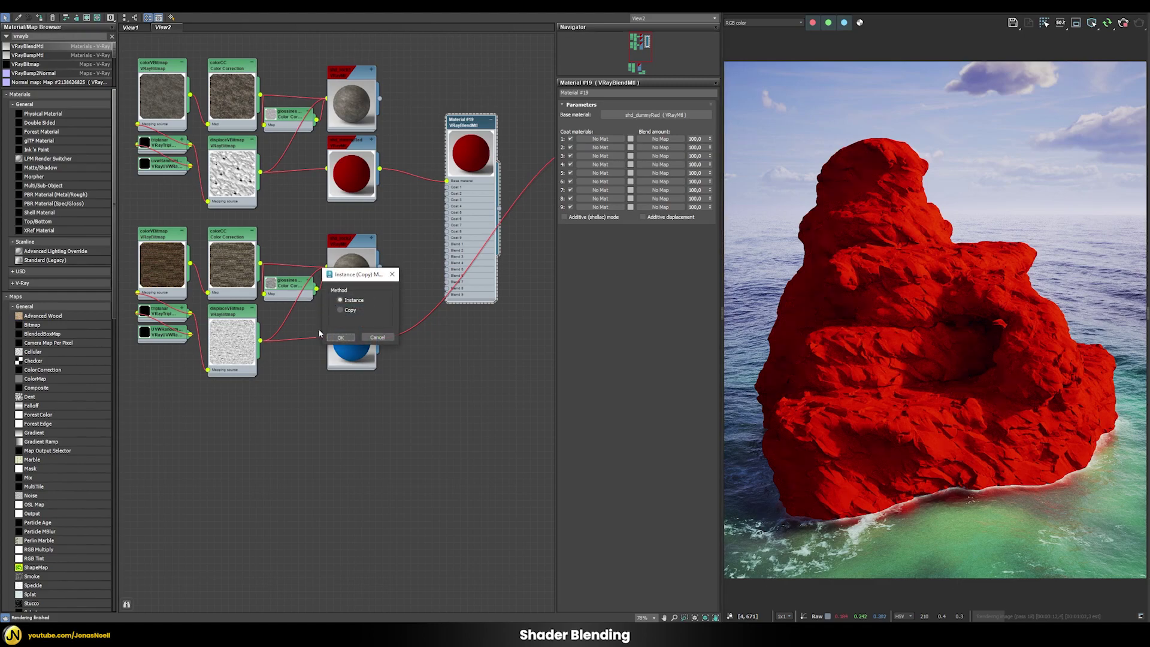
{"action": "key", "text": "Return"}
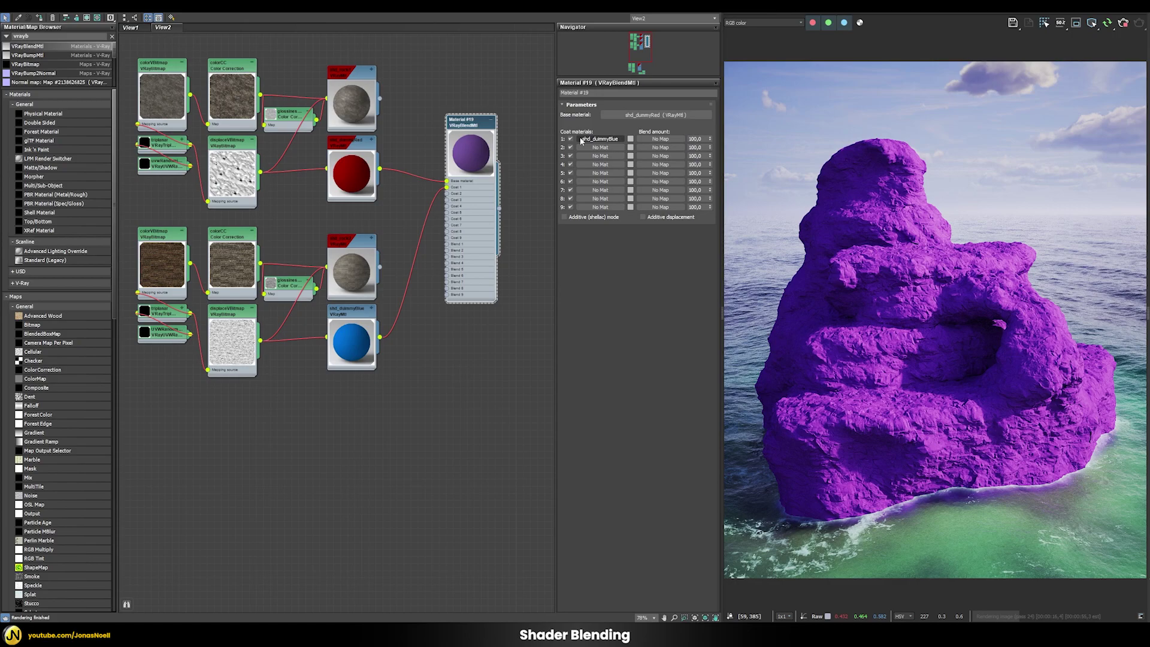
Test the first coat's blend color at white, and settle on black with a value of 0
{"action": "left_click", "coordinate": [632, 139]}
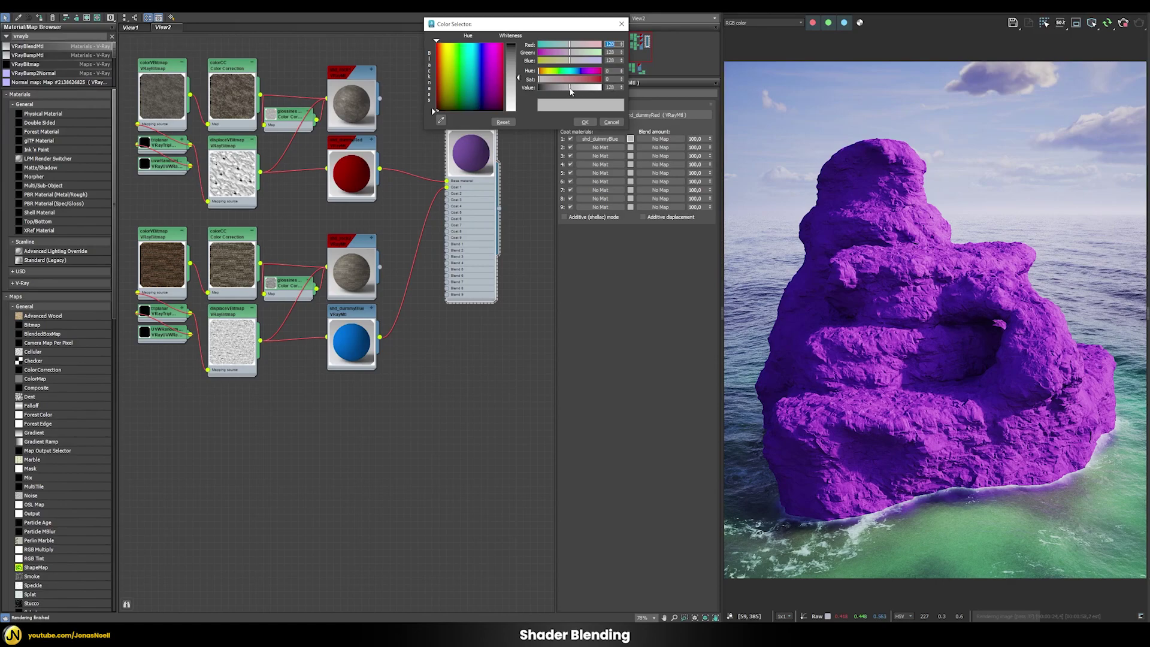
{"action": "left_click_drag", "start_coordinate": [571, 91], "coordinate": [606, 90]}
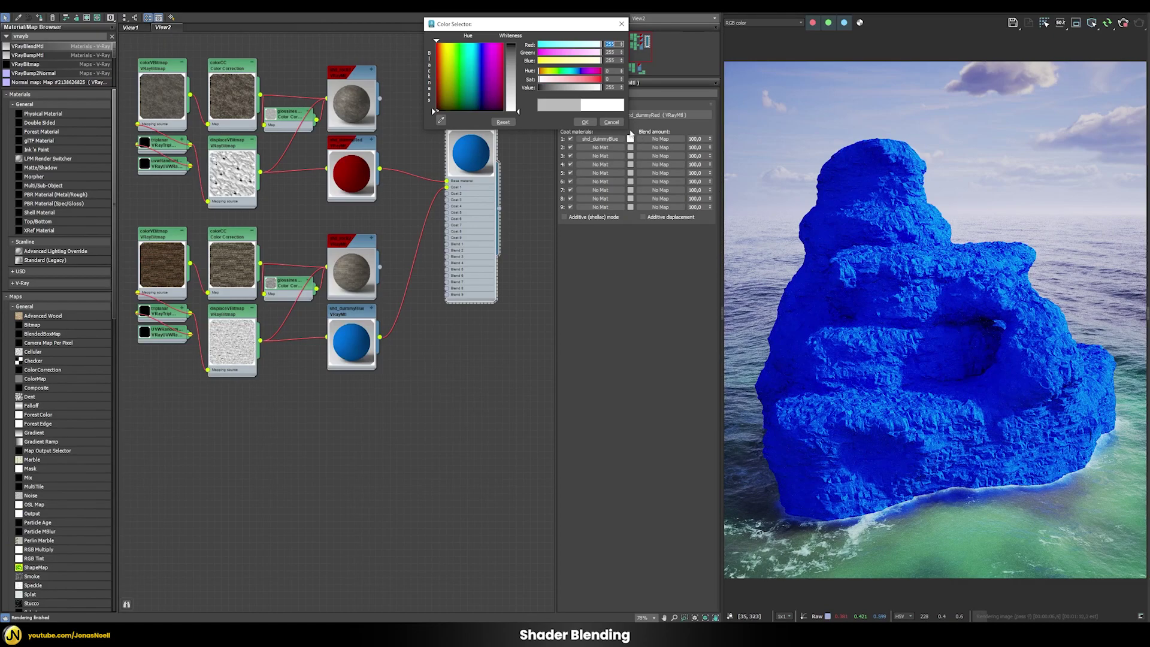
{"action": "left_click_drag", "start_coordinate": [547, 87], "coordinate": [538, 88]}
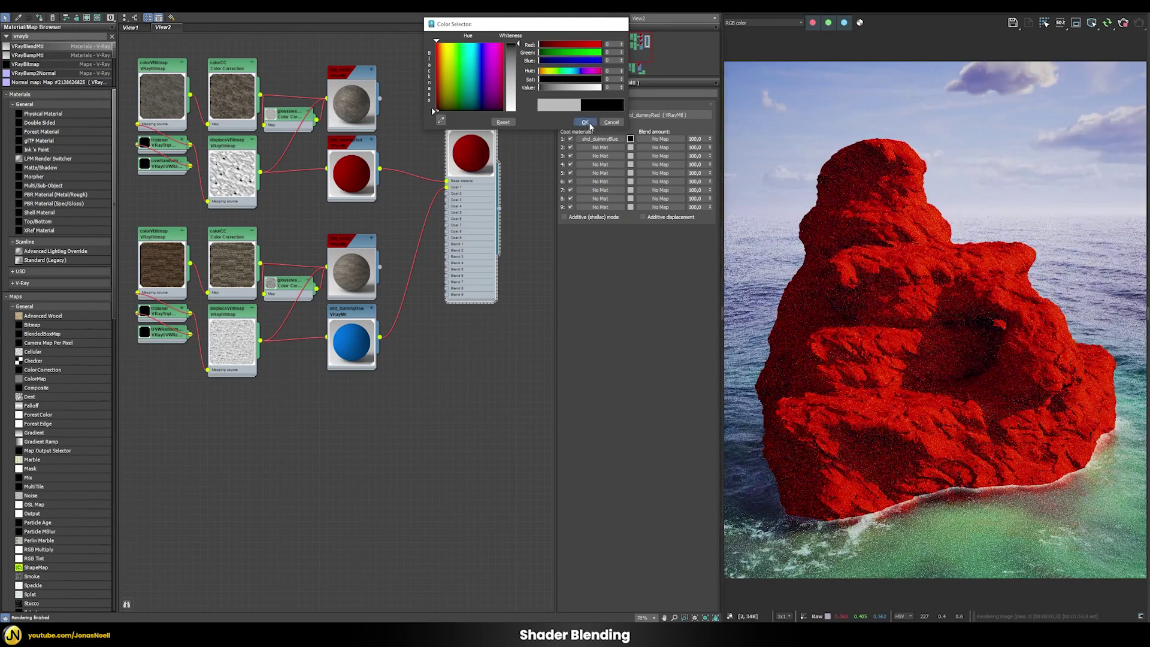
{"action": "left_click", "coordinate": [589, 123]}
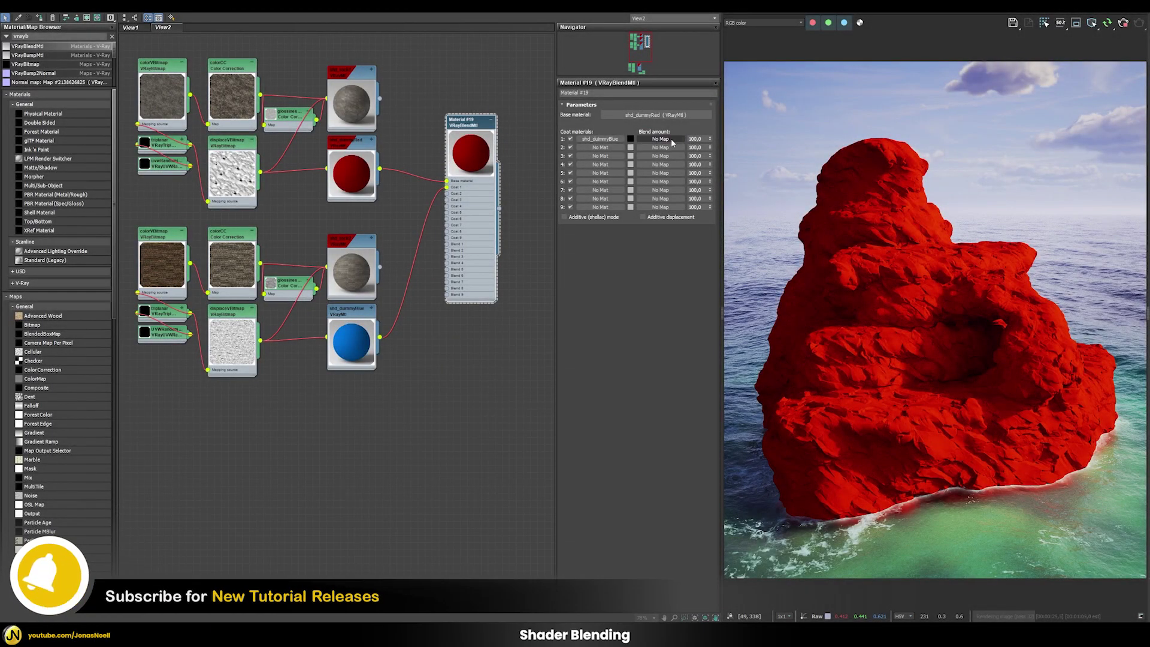
Add a Falloff map as the first coat's blend amount and place its node below the blend material
{"action": "left_click", "coordinate": [657, 140]}
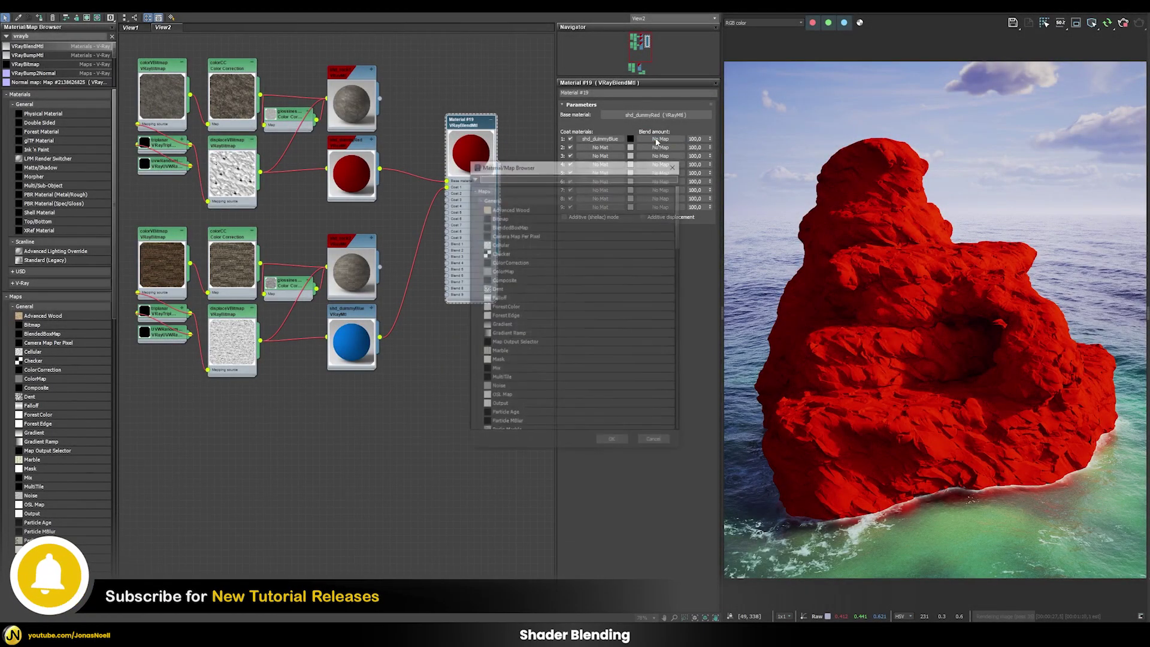
{"action": "type", "text": "fa"}
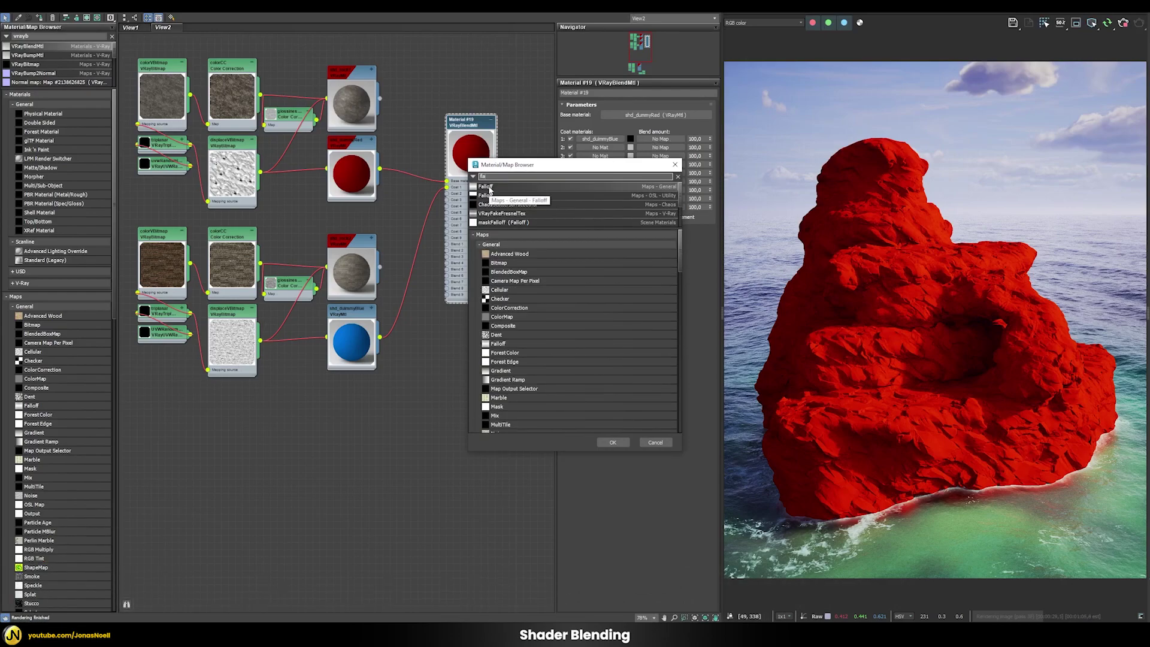
{"action": "double_click", "coordinate": [487, 187]}
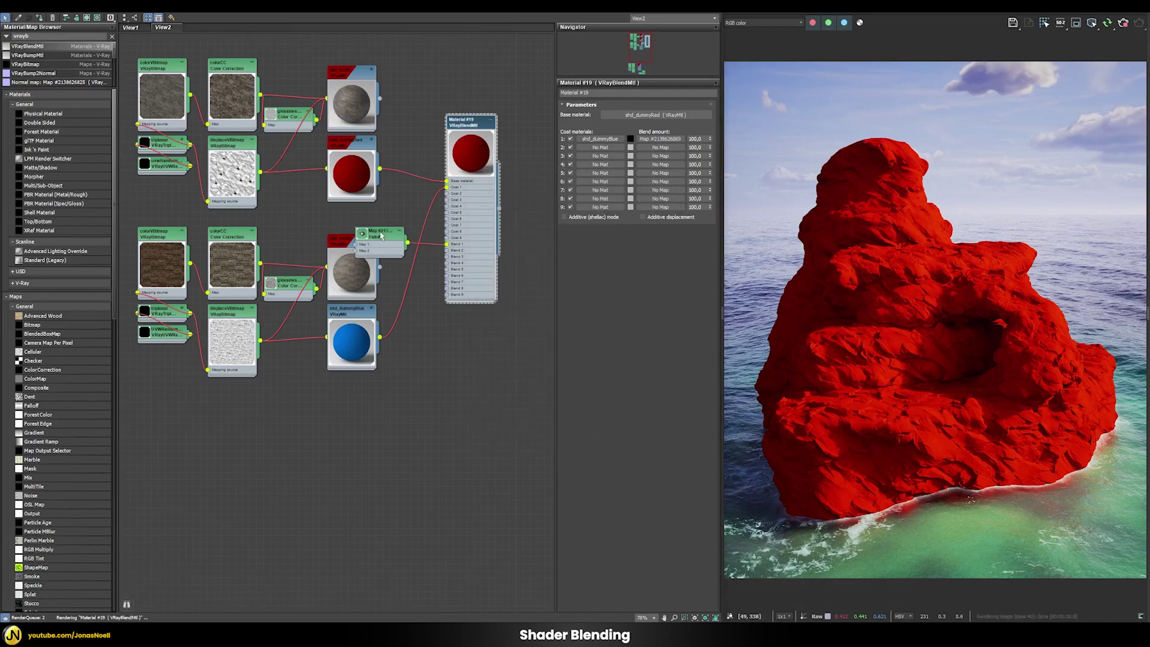
{"action": "left_click_drag", "start_coordinate": [383, 235], "coordinate": [466, 339]}
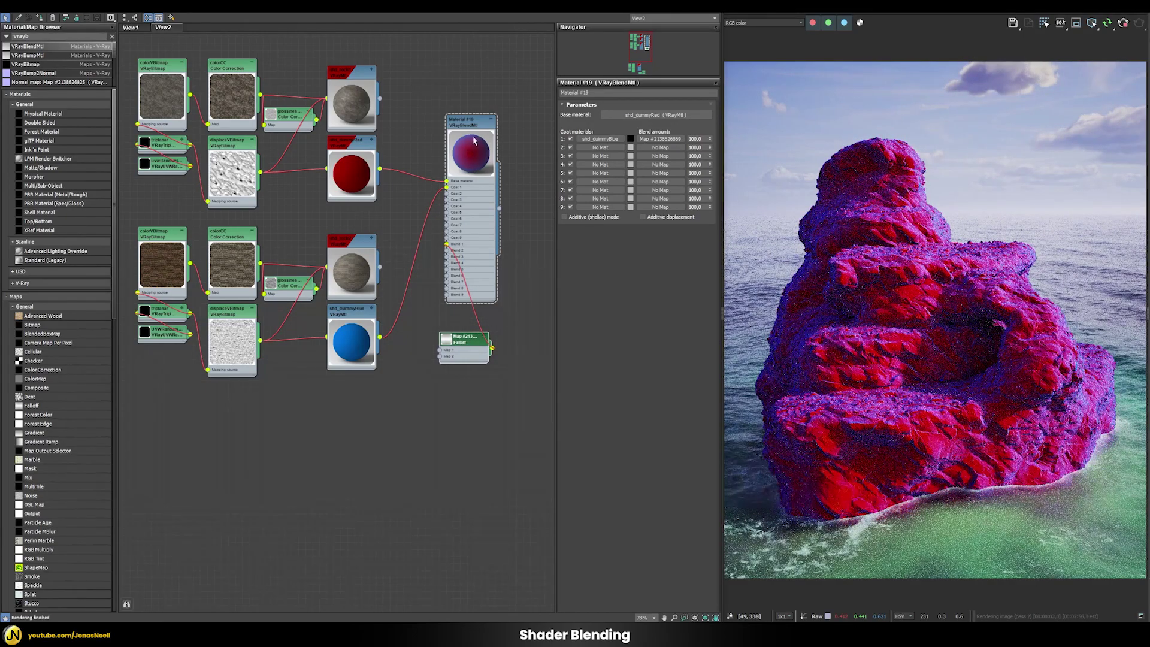
Set the Falloff map's direction to World Z-Axis
{"action": "double_click", "coordinate": [465, 342]}
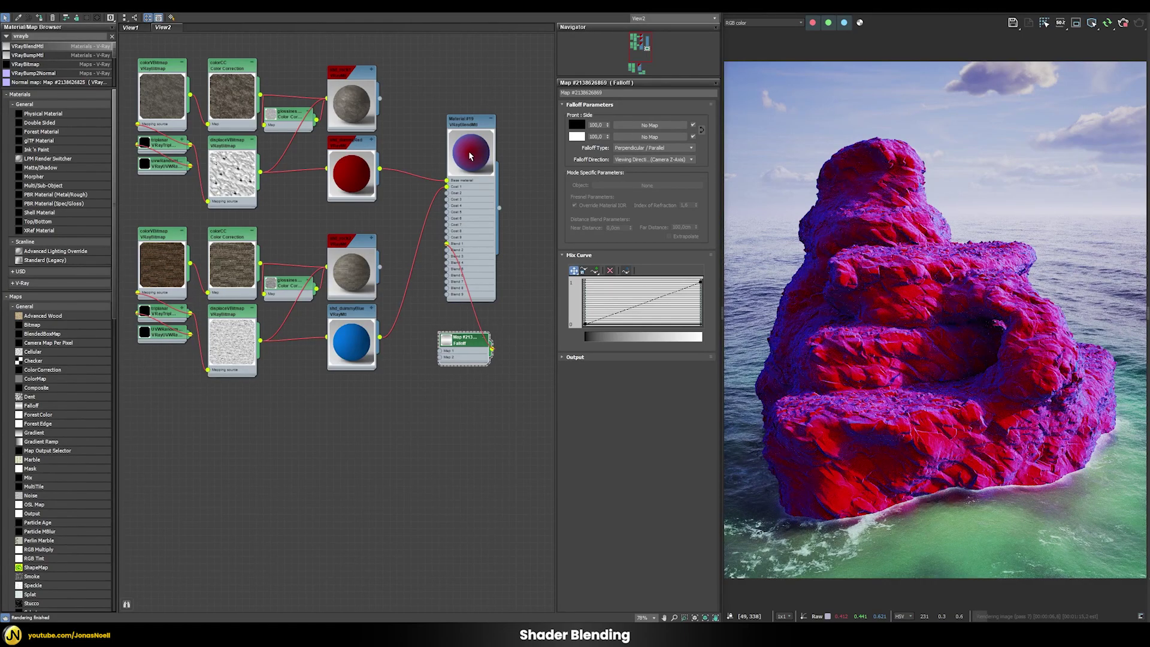
{"action": "left_click", "coordinate": [634, 161]}
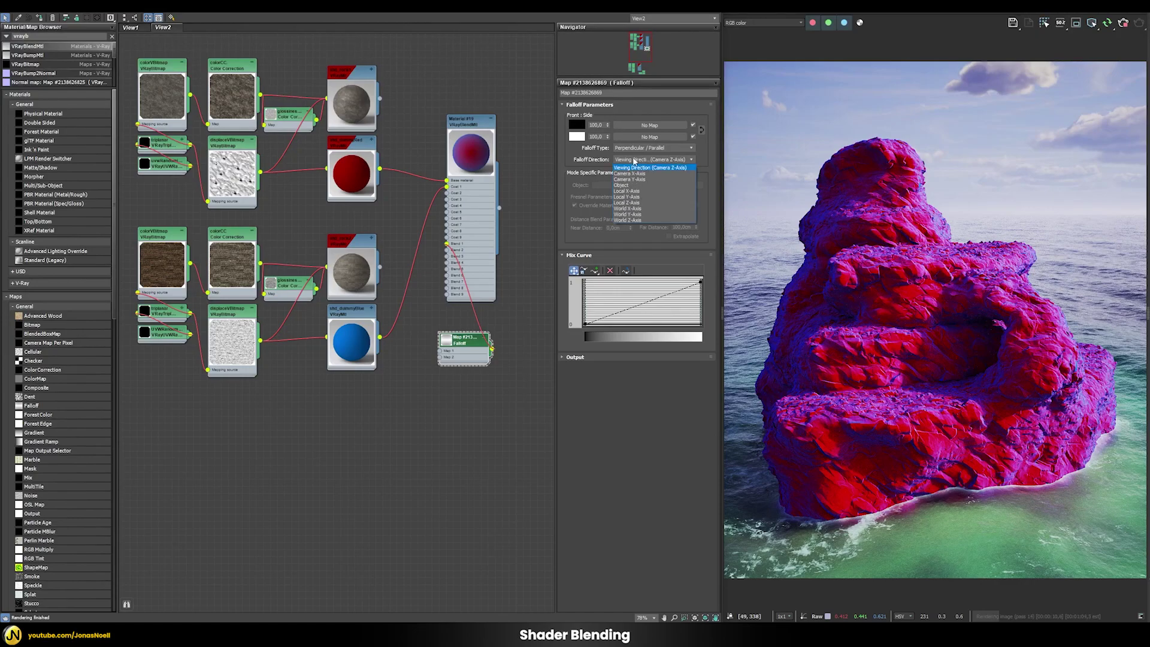
{"action": "left_click", "coordinate": [621, 223]}
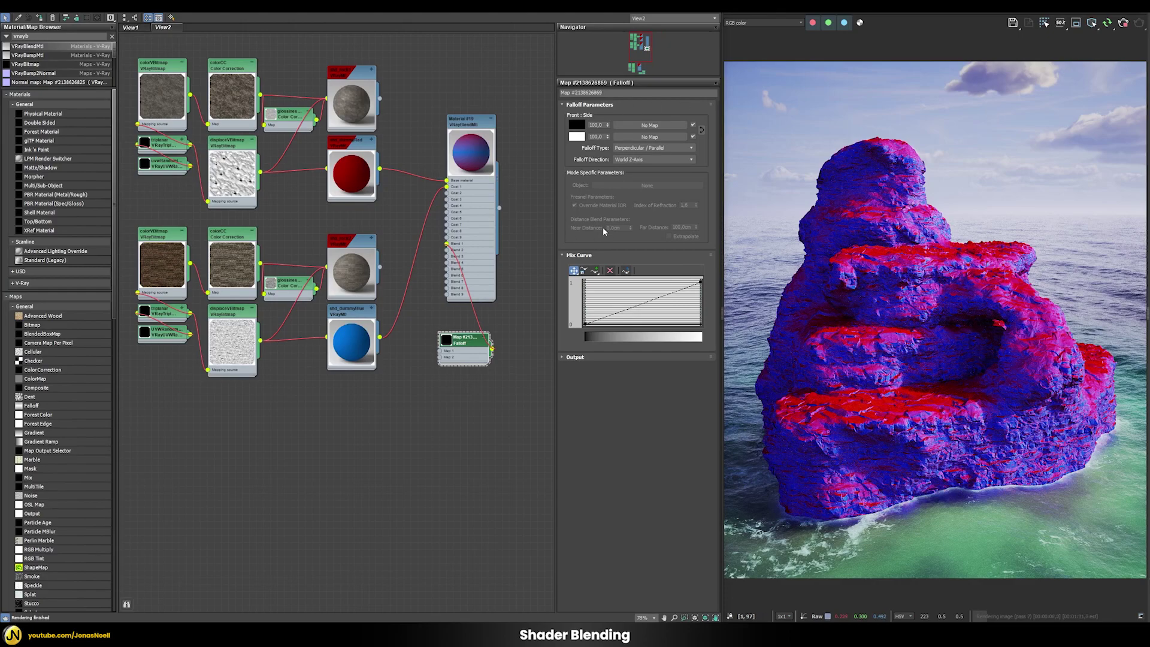
Set the Falloff map's type to Towards / Away and swap its two colors so white comes first
{"action": "left_click", "coordinate": [628, 149]}
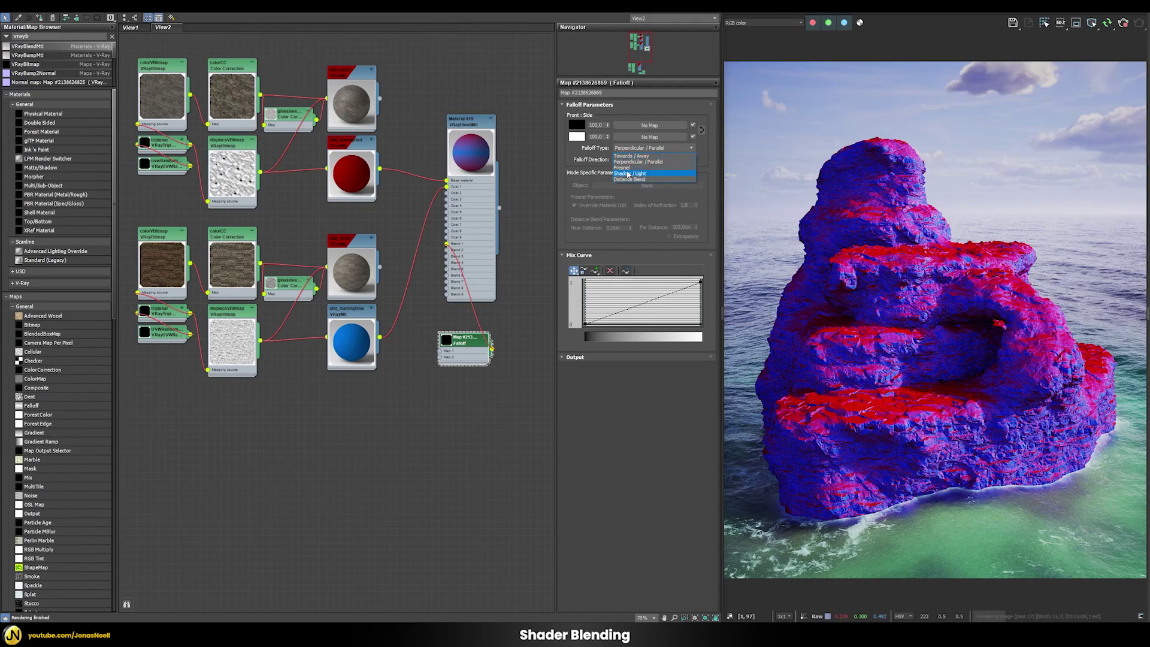
{"action": "left_click", "coordinate": [629, 156]}
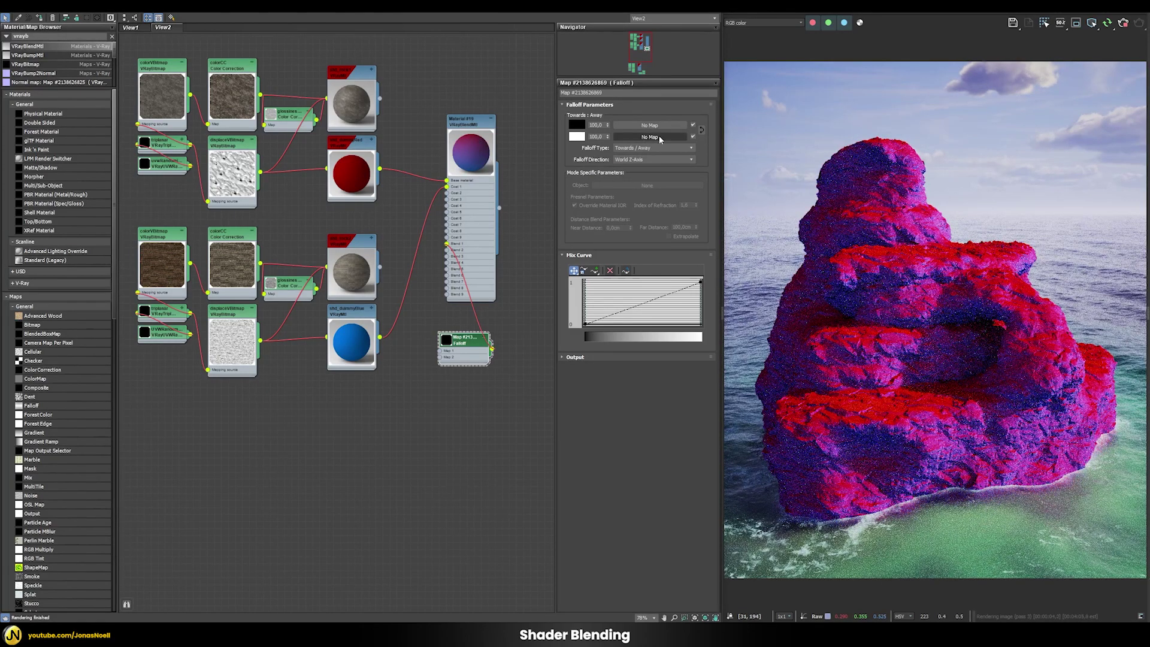
{"action": "left_click", "coordinate": [703, 130]}
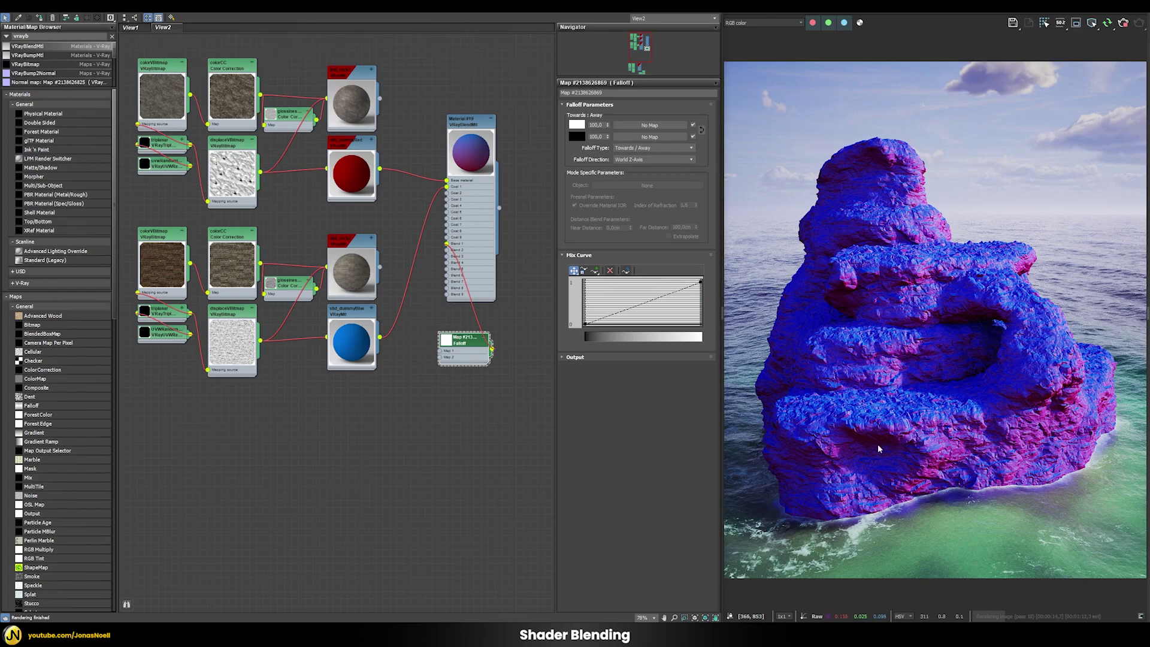
Add two points to the Falloff map's mix curve and move one to the minimum and one to the maximum, making a steeper ramp
{"action": "left_click", "coordinate": [595, 271]}
{"action": "left_click", "coordinate": [661, 296]}
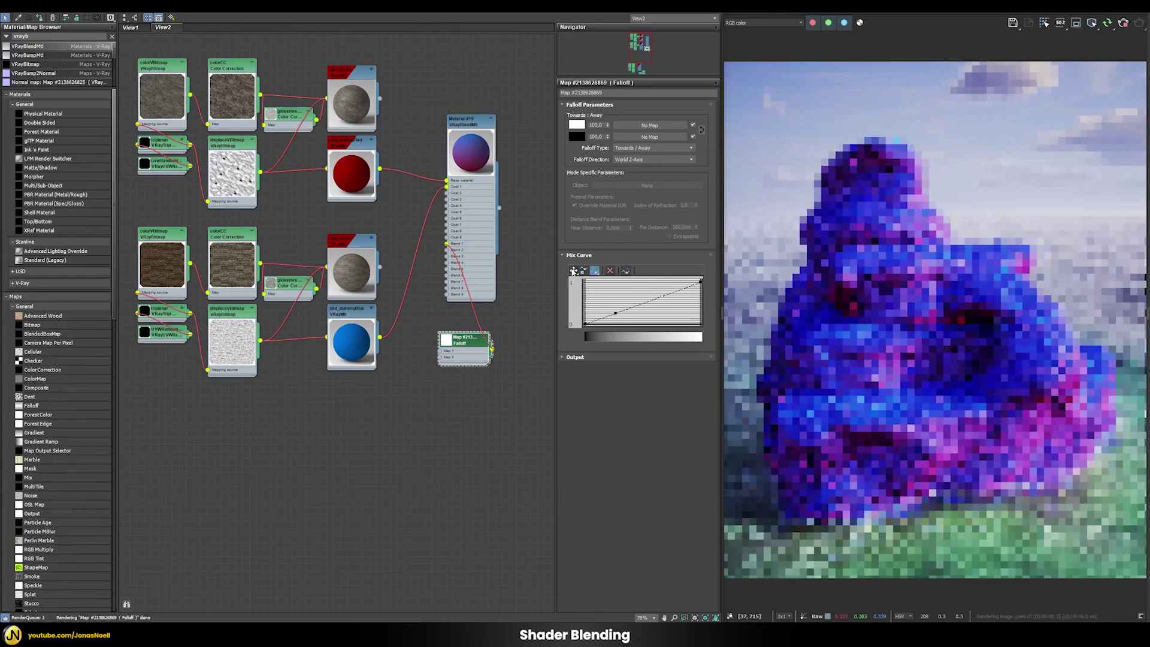
{"action": "left_click", "coordinate": [574, 271]}
{"action": "left_click_drag", "start_coordinate": [615, 313], "coordinate": [663, 281]}
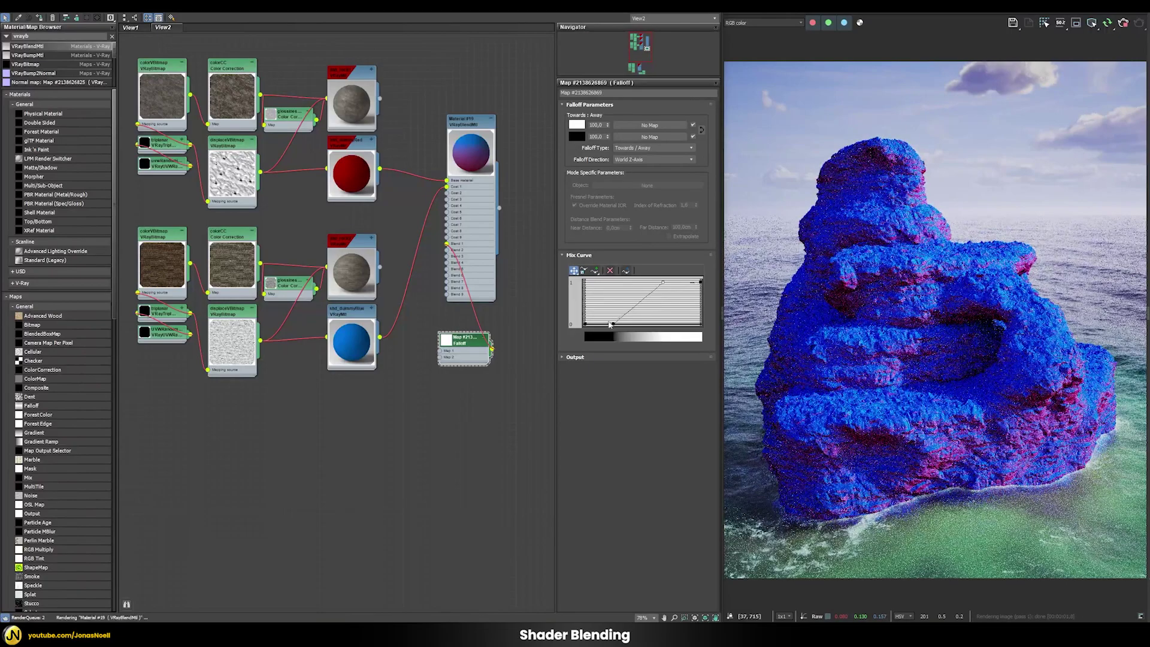
{"action": "left_click_drag", "start_coordinate": [610, 324], "coordinate": [609, 323]}
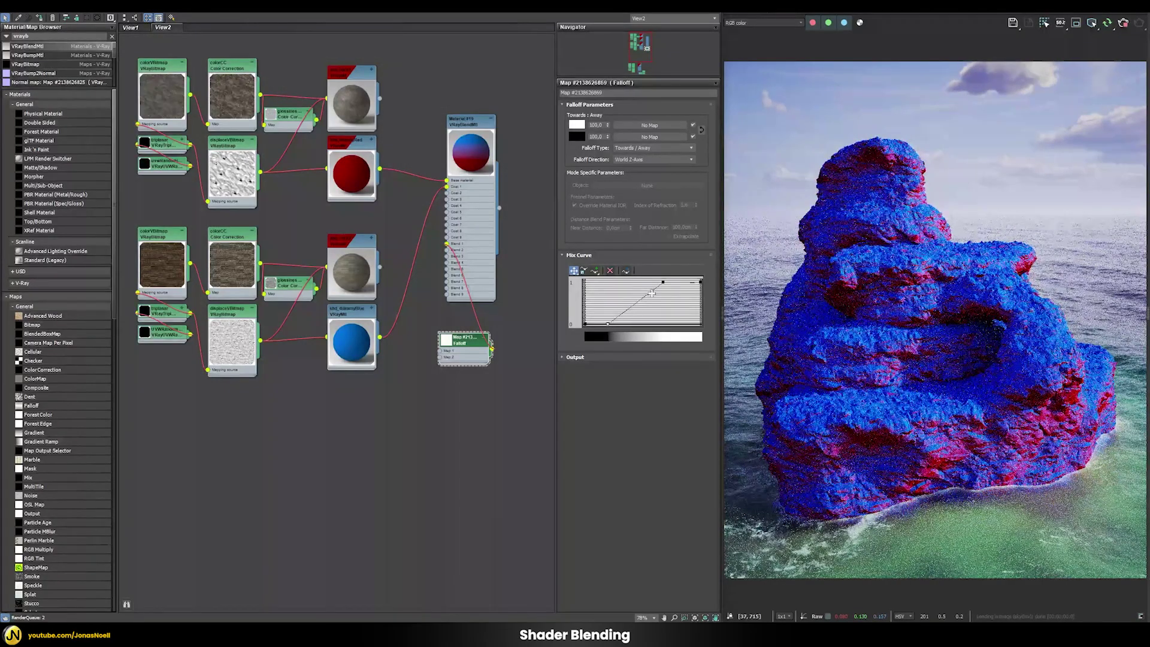
{"action": "left_click_drag", "start_coordinate": [663, 282], "coordinate": [651, 282]}
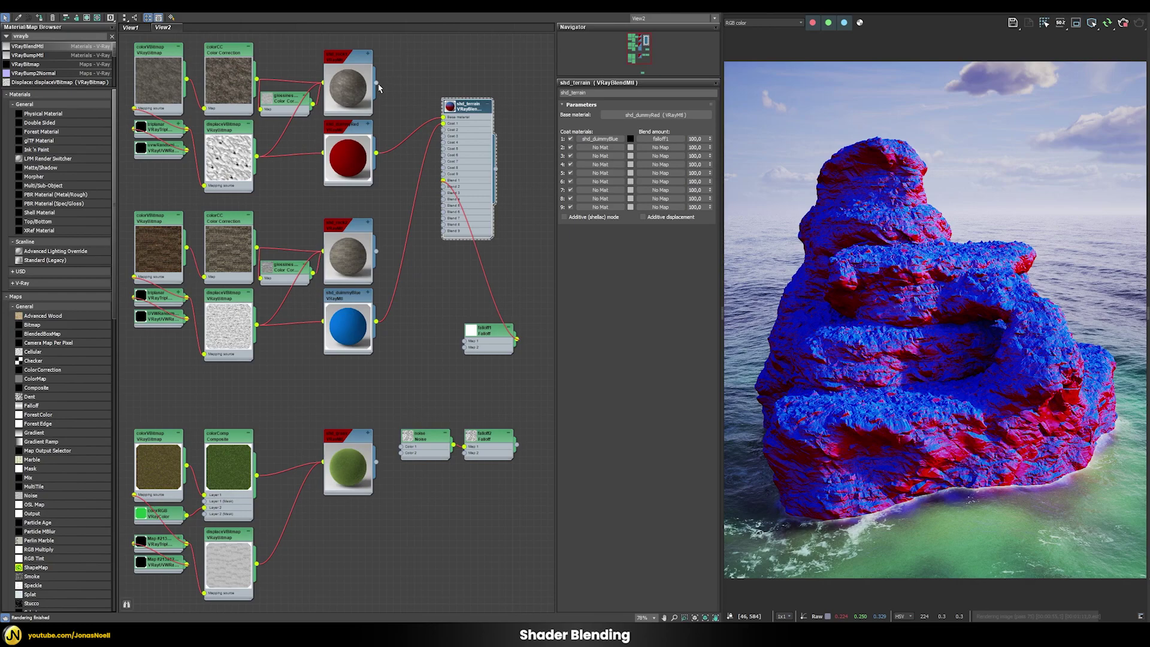
Use instances of shd_rock1 as shd_terrain's base and shd_rock2 as its first coat, and lower that coat's blend amount below 100
{"action": "left_click_drag", "start_coordinate": [377, 82], "coordinate": [632, 115]}
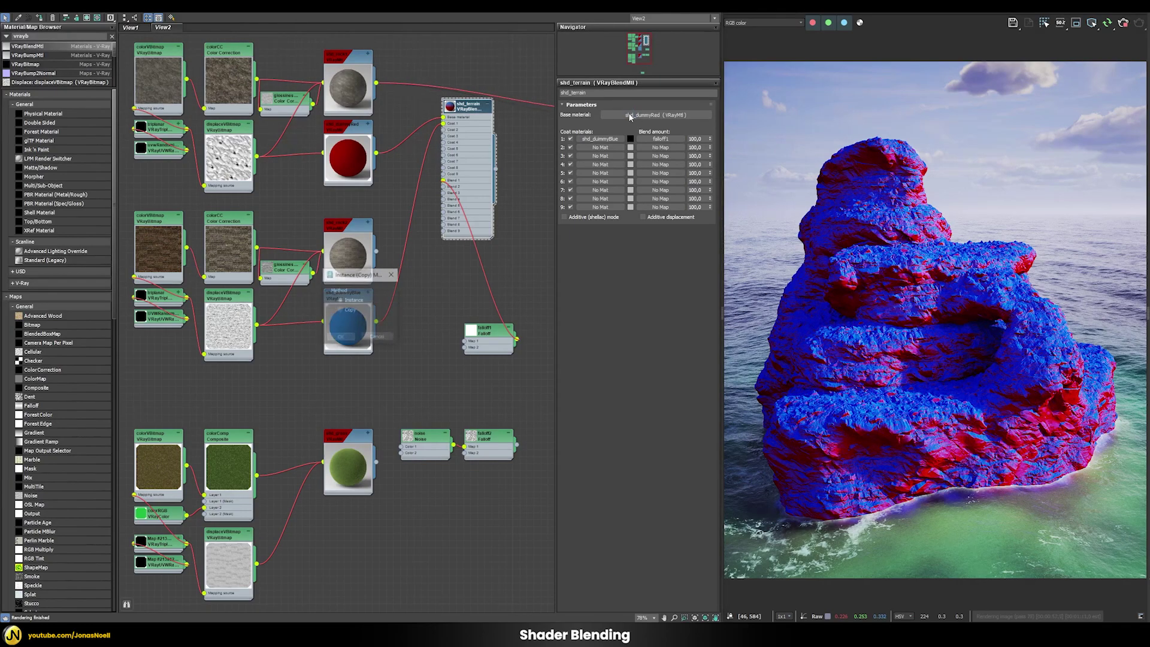
{"action": "left_click_drag", "start_coordinate": [377, 251], "coordinate": [596, 141]}
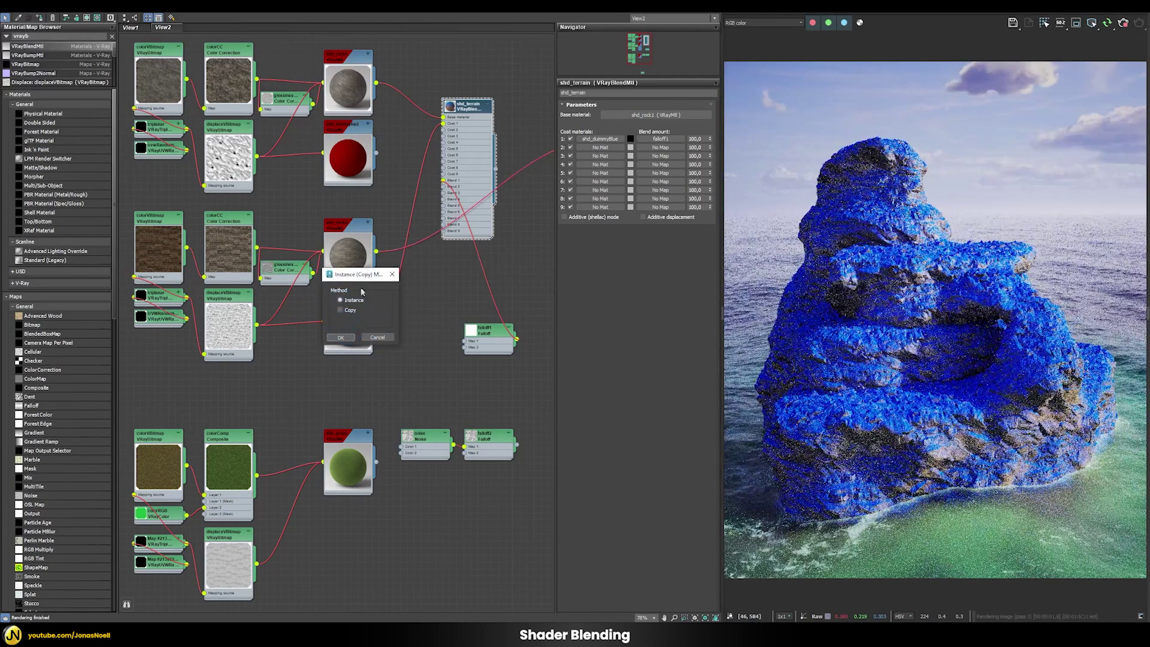
{"action": "left_click", "coordinate": [348, 341]}
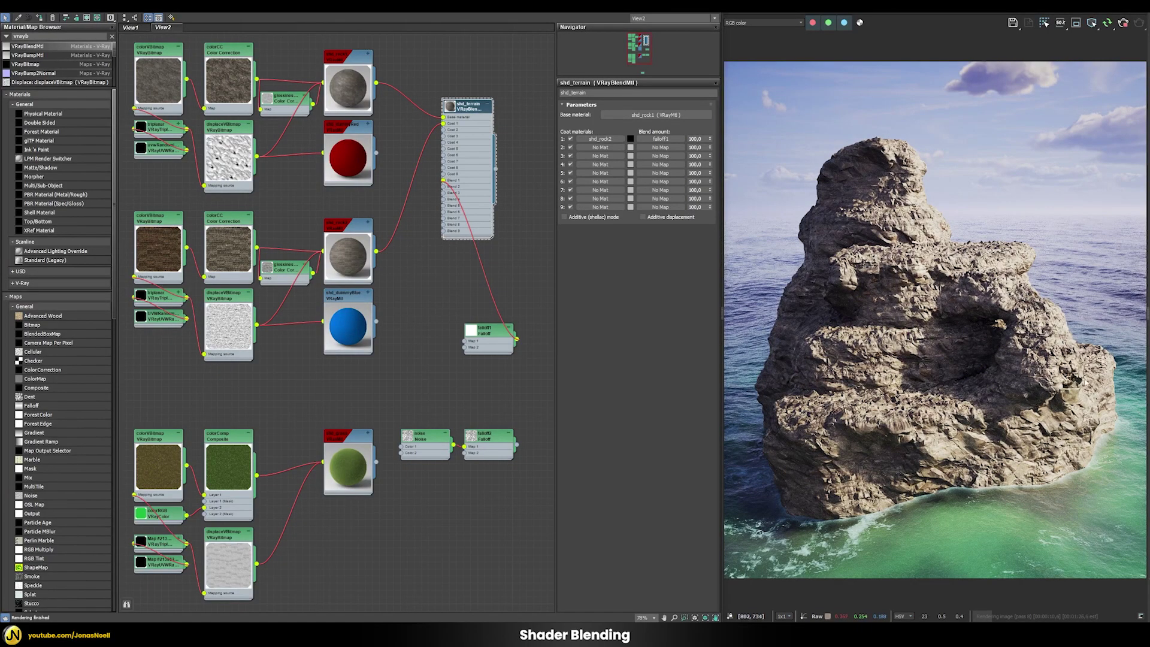
{"action": "left_click", "coordinate": [695, 138]}
{"action": "key", "text": "Return"}
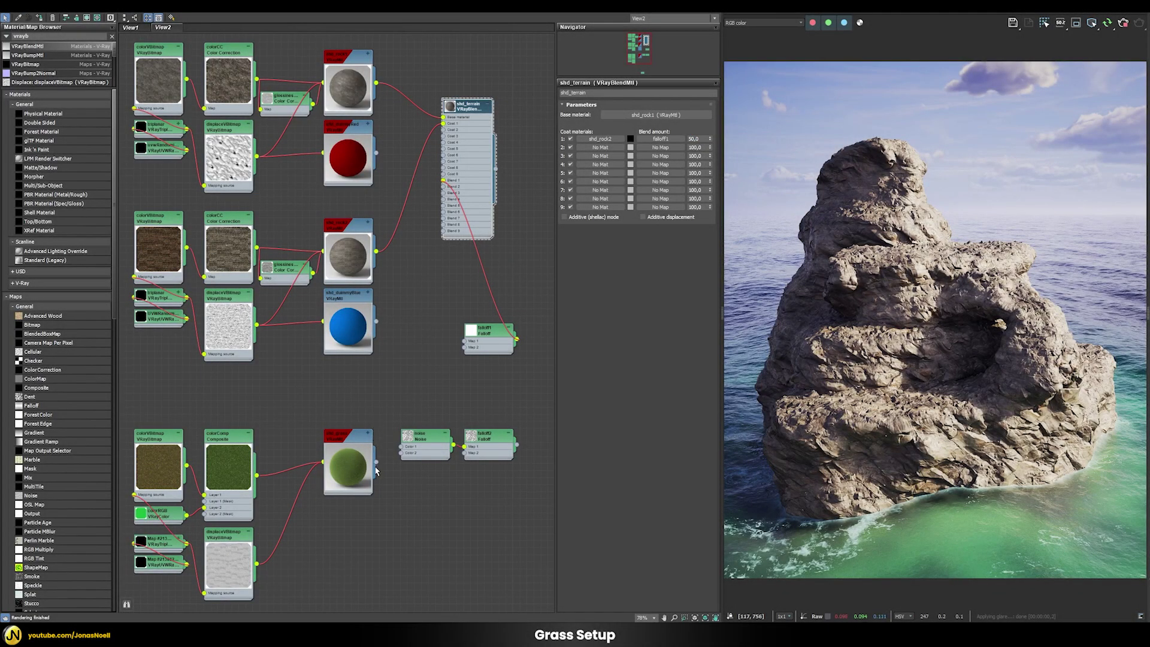
Preview shd_grass on the selected terrain, and reassign the shd_terrain blend material
{"action": "right_click", "coordinate": [351, 472]}
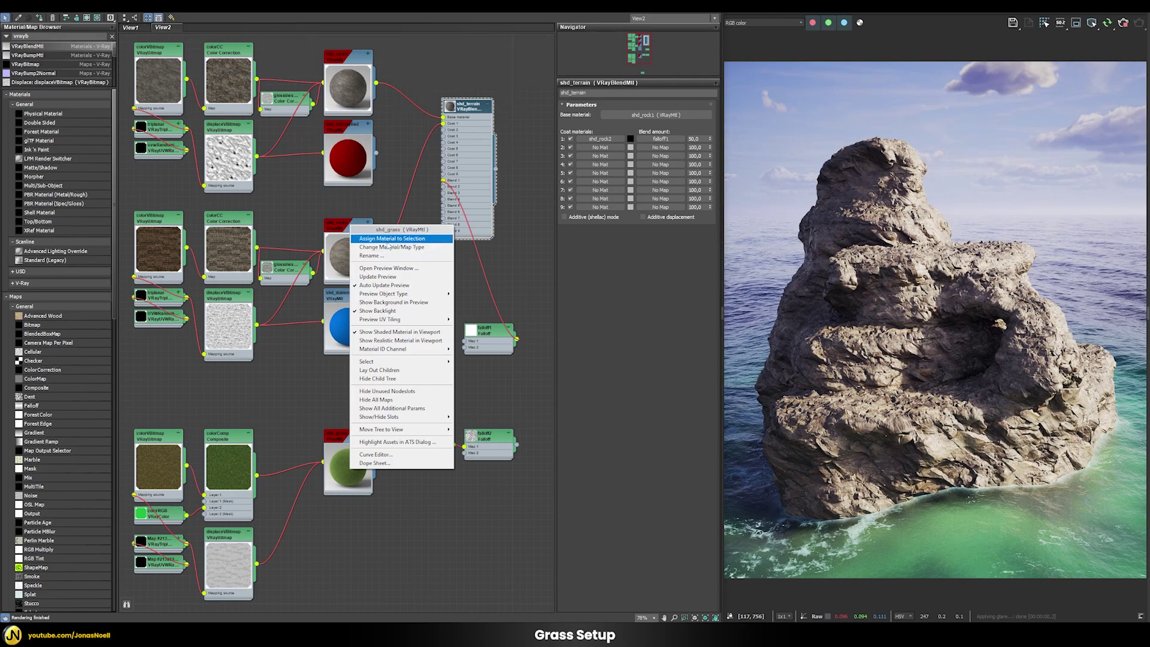
{"action": "left_click", "coordinate": [387, 238]}
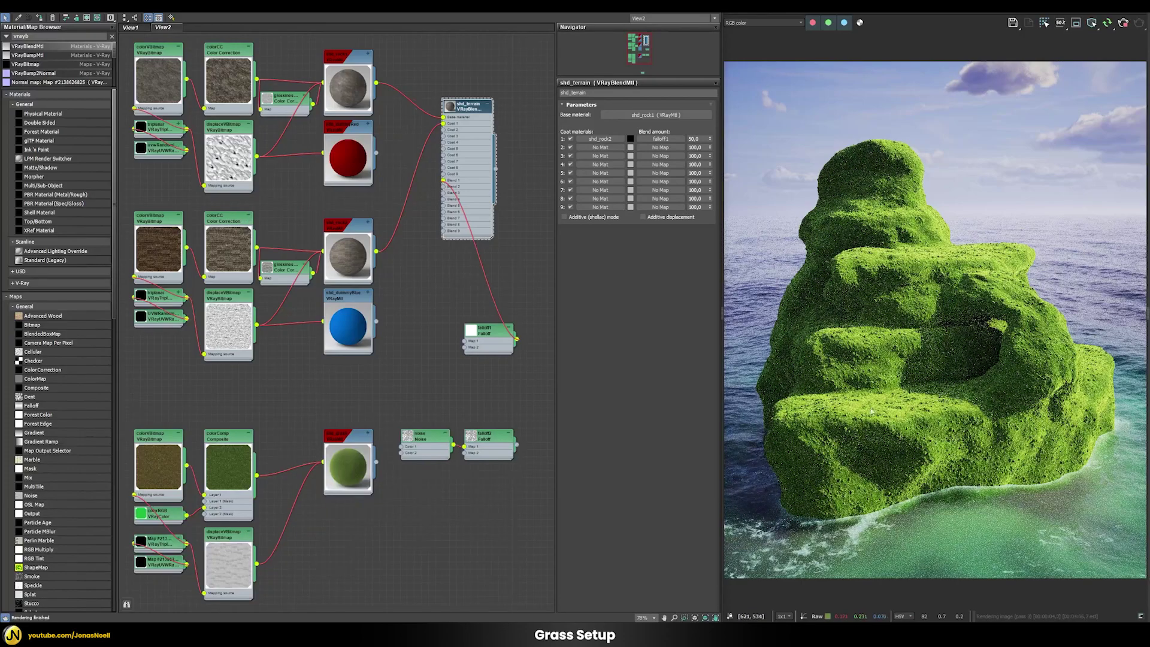
{"action": "right_click", "coordinate": [475, 113]}
{"action": "left_click", "coordinate": [482, 121]}
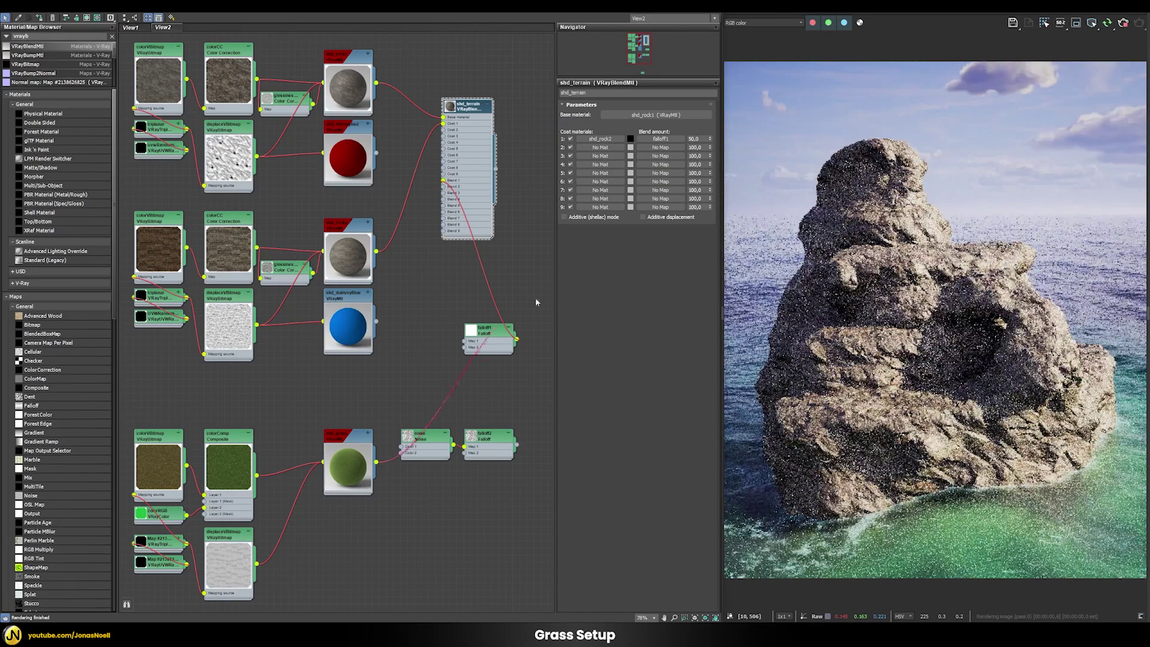
Add an instance of shd_grass as shd_terrain's second coat, with an instance of the noise-driven falloff2 map as its blend amount
{"action": "left_click_drag", "start_coordinate": [517, 339], "coordinate": [353, 311]}
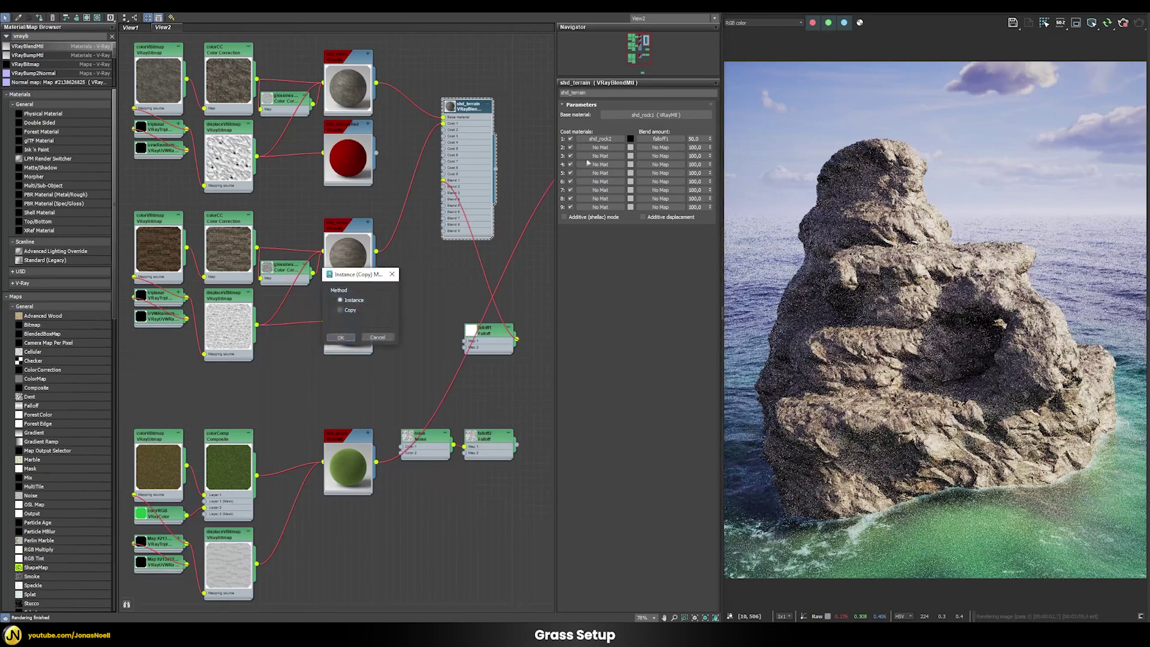
{"action": "left_click", "coordinate": [351, 339]}
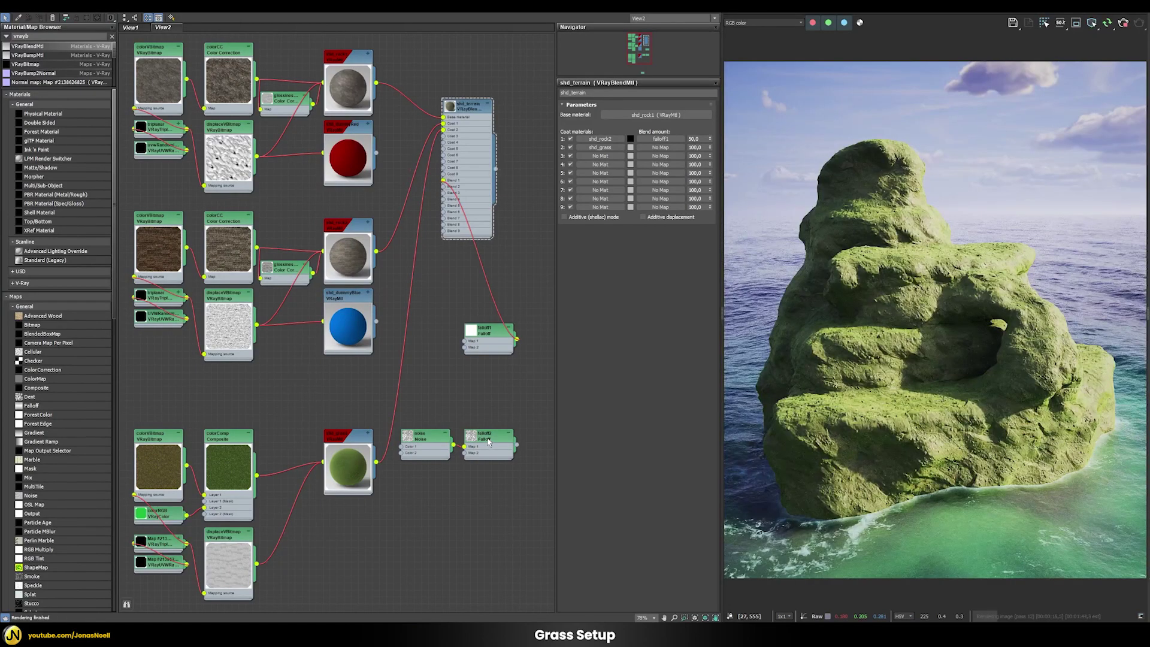
{"action": "double_click", "coordinate": [489, 442]}
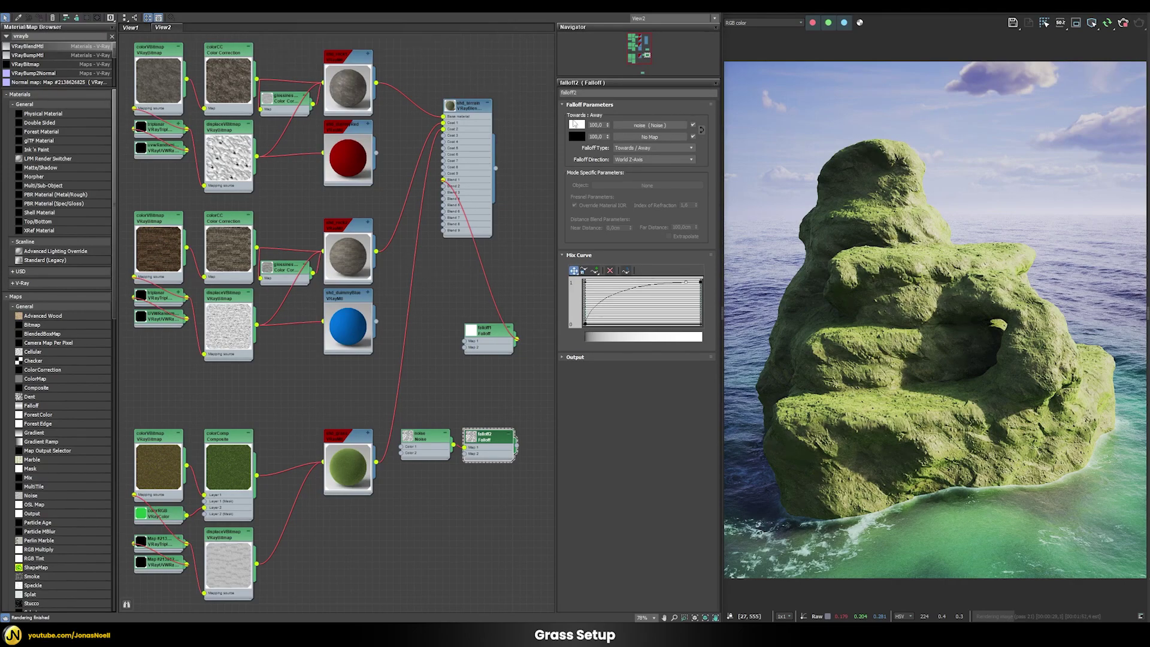
{"action": "left_click", "coordinate": [626, 125]}
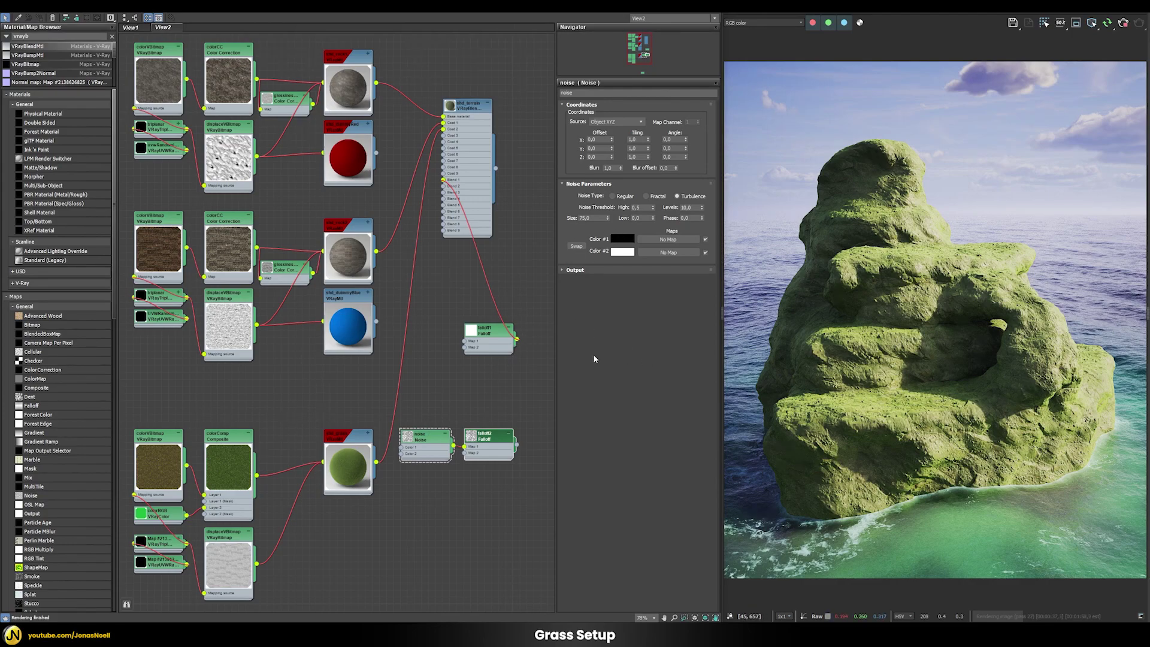
{"action": "double_click", "coordinate": [484, 103]}
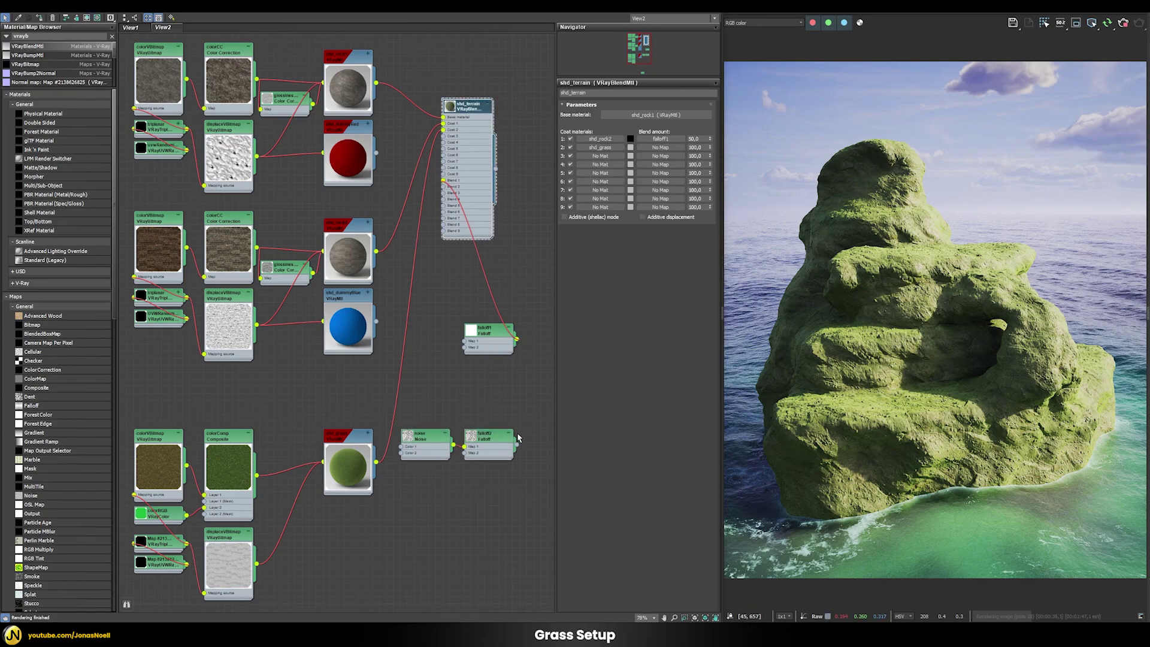
{"action": "left_click_drag", "start_coordinate": [518, 447], "coordinate": [658, 150]}
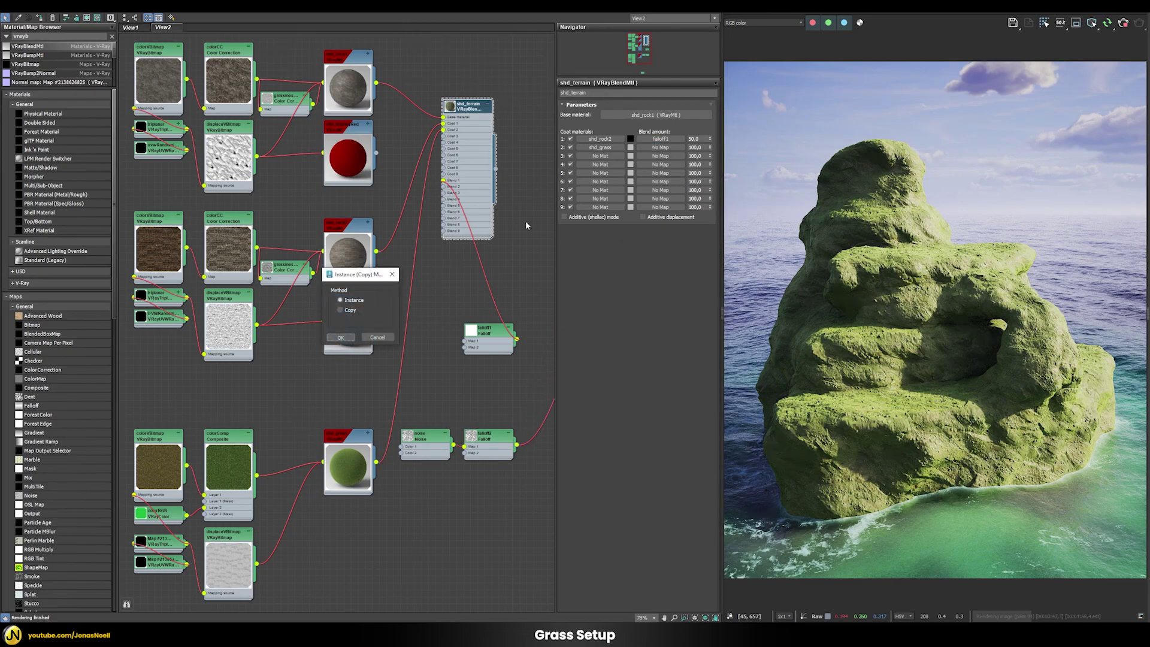
{"action": "left_click", "coordinate": [341, 338]}
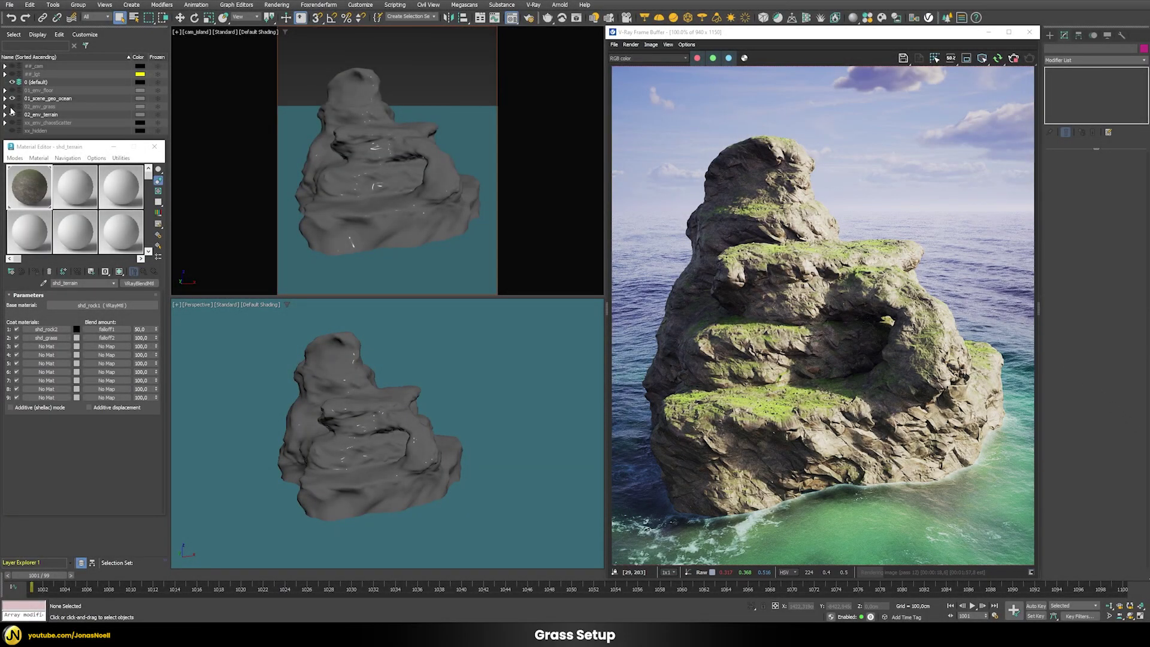
Unhide the 02_env_grass layer and select its chaosscatter_grass object
{"action": "left_click", "coordinate": [12, 107]}
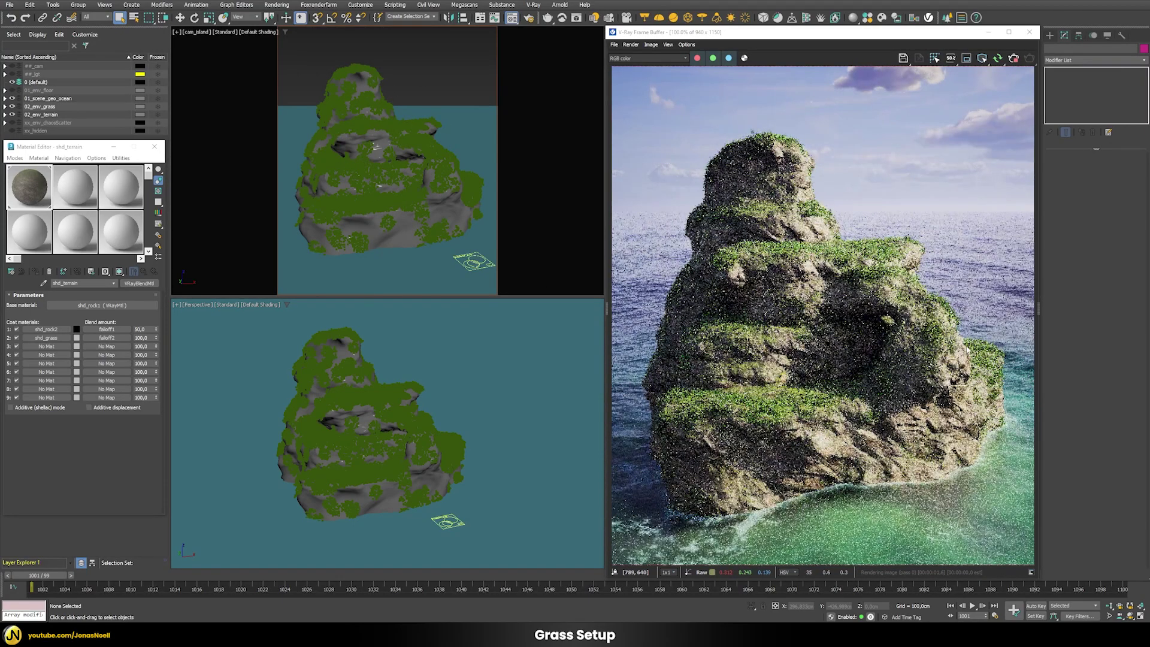
{"action": "left_click", "coordinate": [5, 107]}
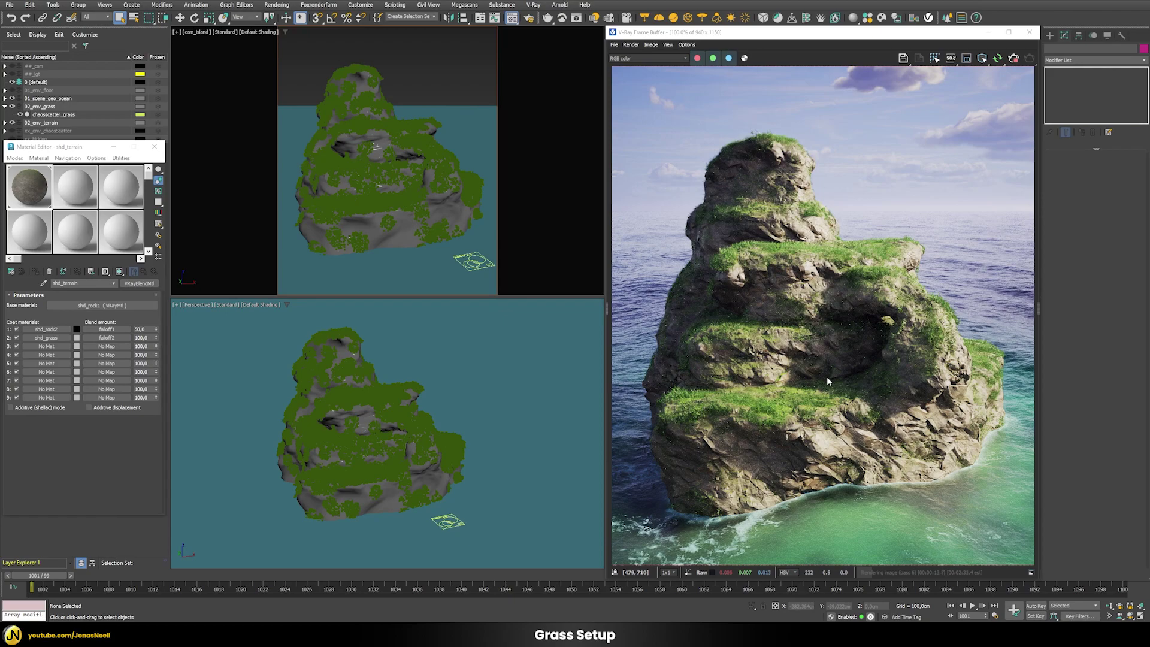
{"action": "left_click", "coordinate": [73, 114]}
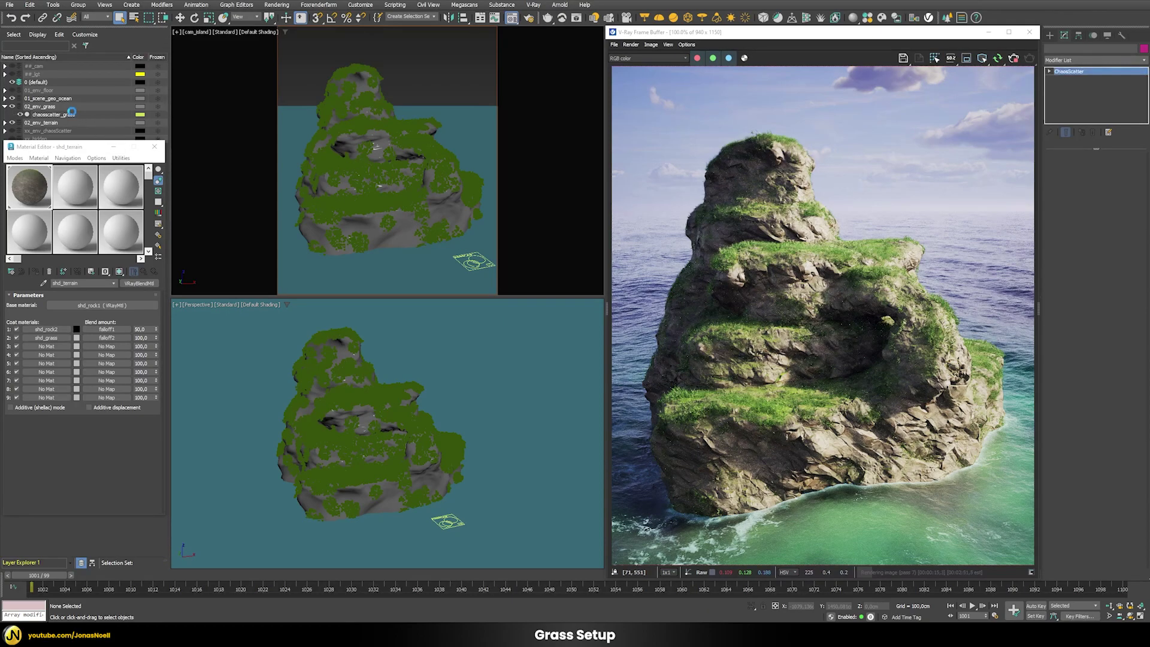